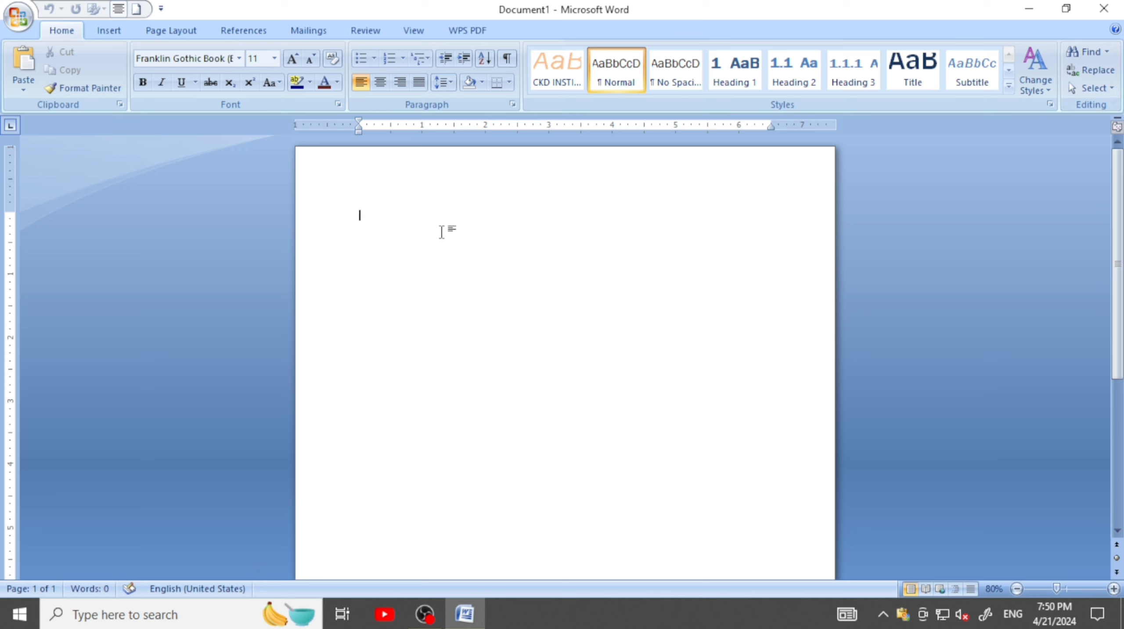
Set the font size to 20 and generate sample paragraphs in the blank document with =RAND()
{"action": "left_click", "coordinate": [292, 59]}
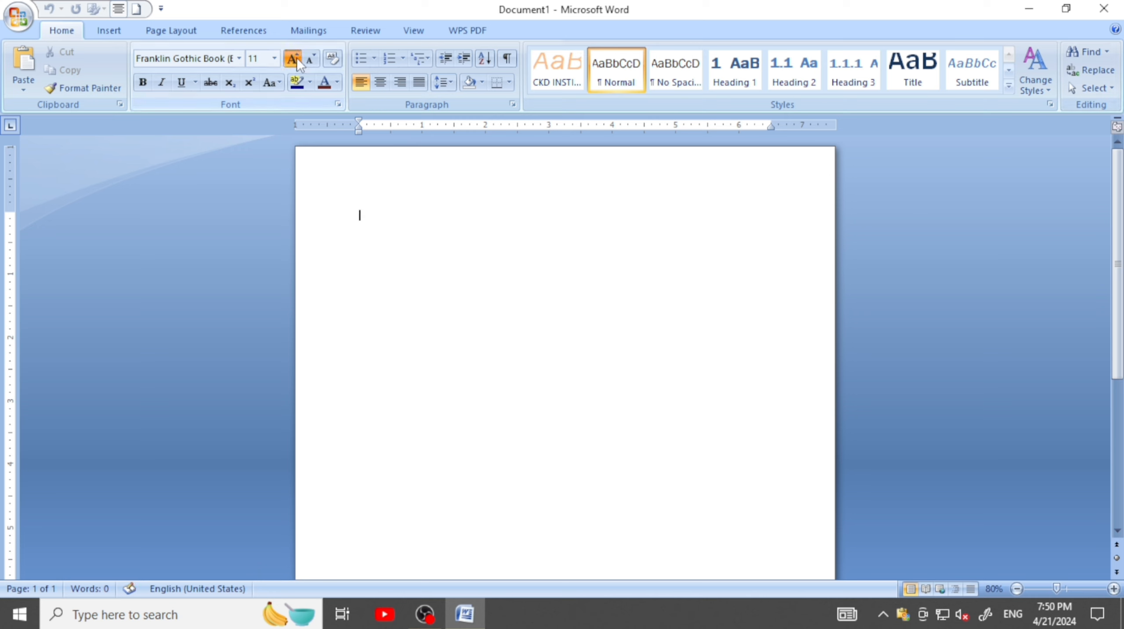
{"action": "left_click", "coordinate": [274, 58]}
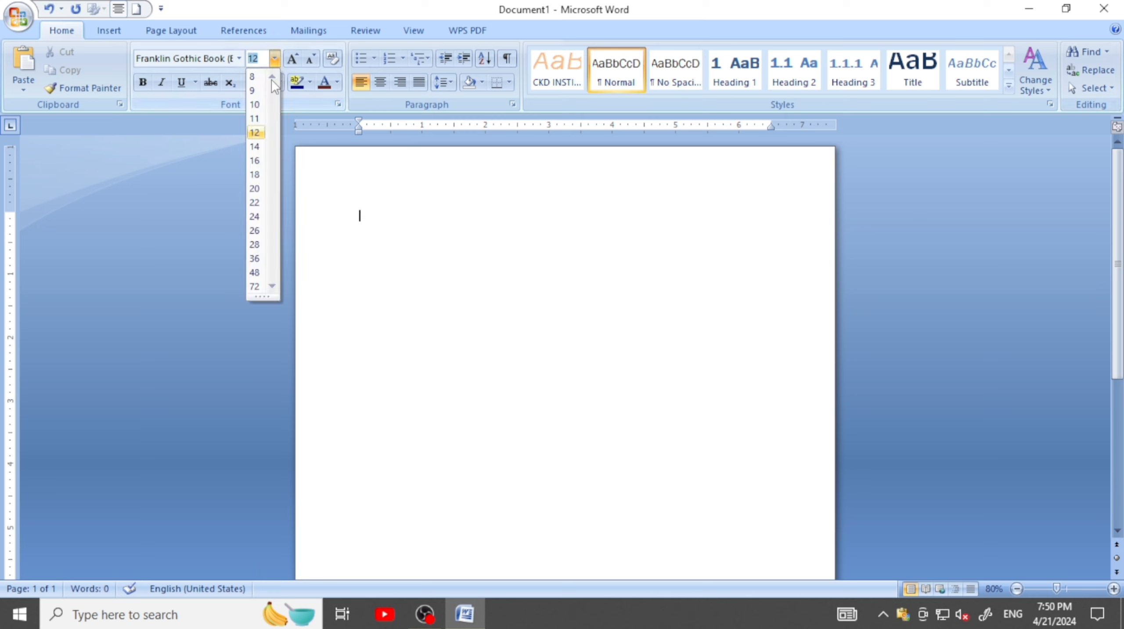
{"action": "left_click", "coordinate": [255, 188]}
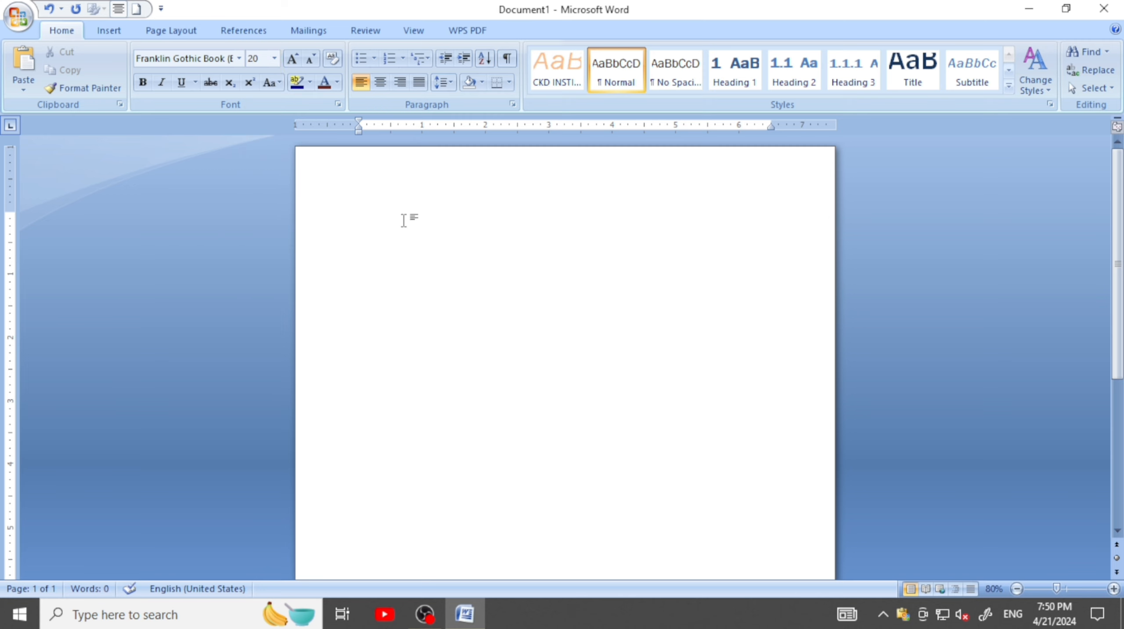
{"action": "type", "text": "=RAND()"}
{"action": "key", "text": "Return"}
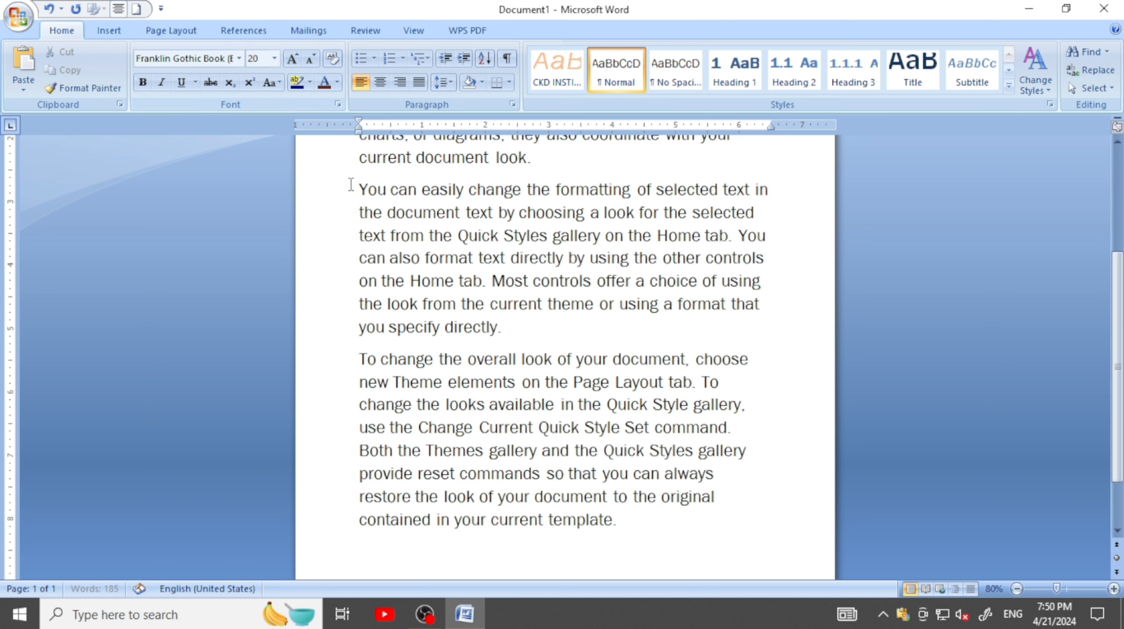
Reduce the font size of the entire document text to 16
{"action": "key", "text": "ctrl+a"}
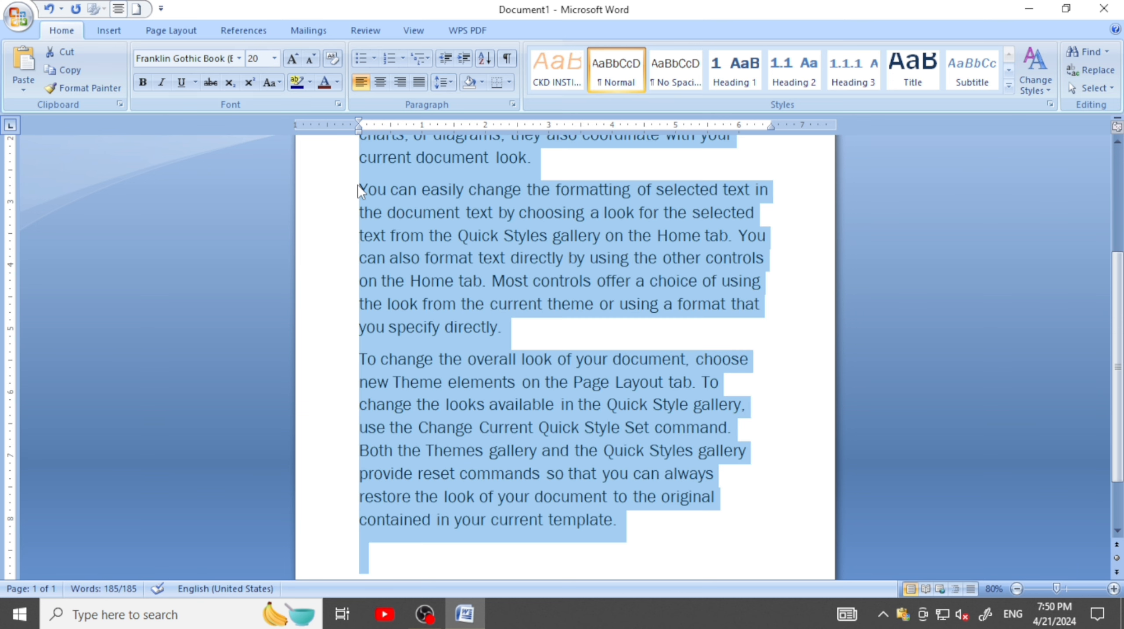
{"action": "left_click", "coordinate": [312, 58]}
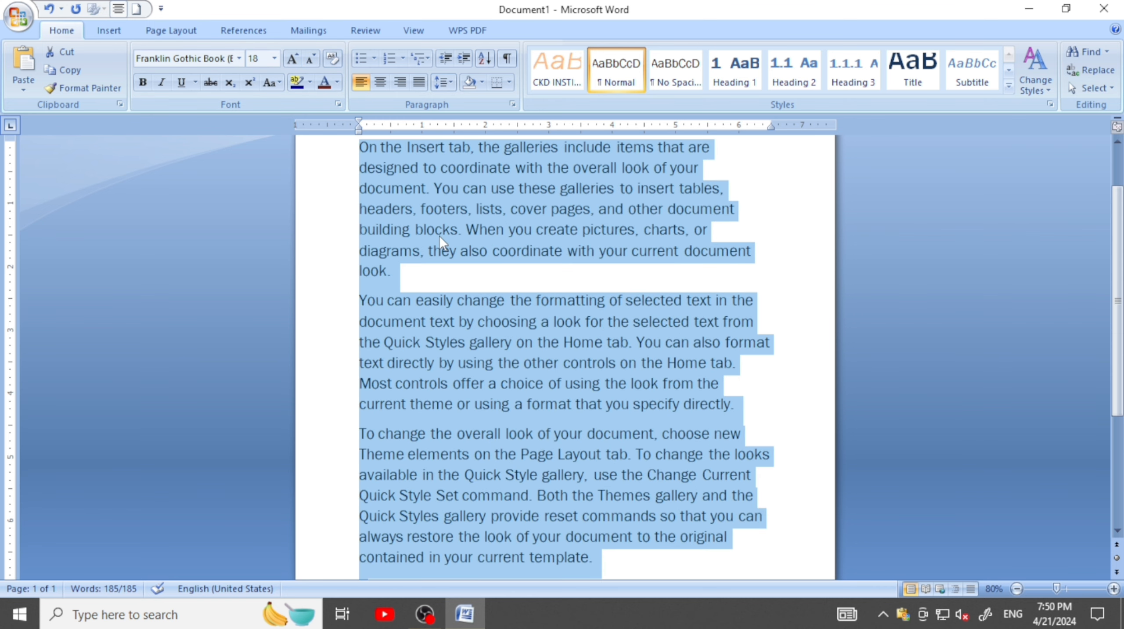
{"action": "left_click", "coordinate": [311, 58]}
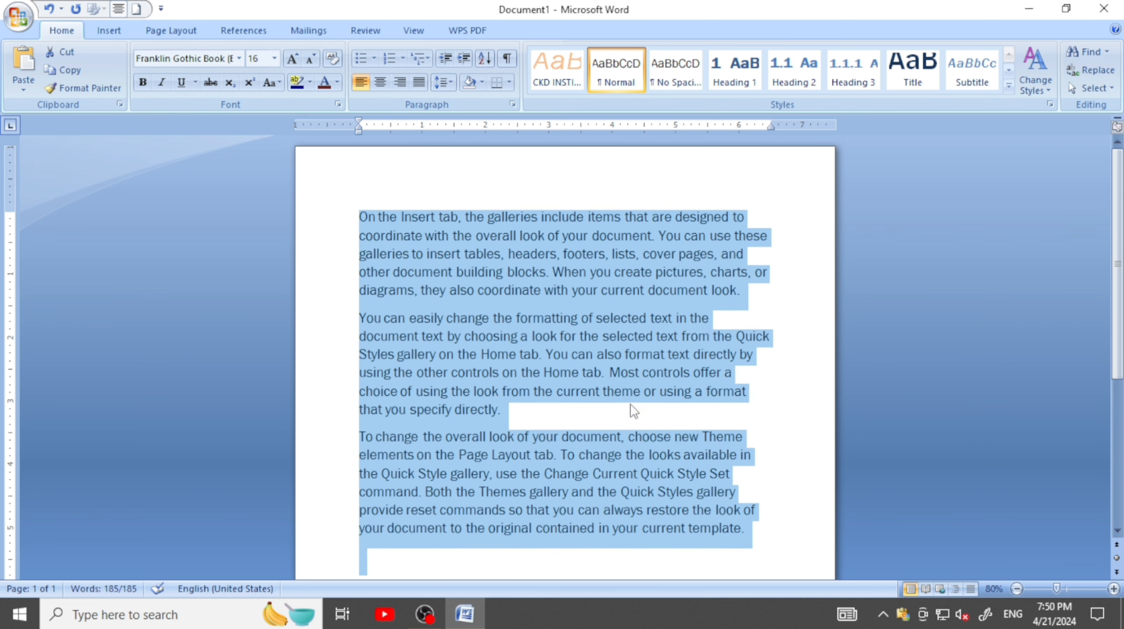
{"action": "left_click", "coordinate": [635, 410]}
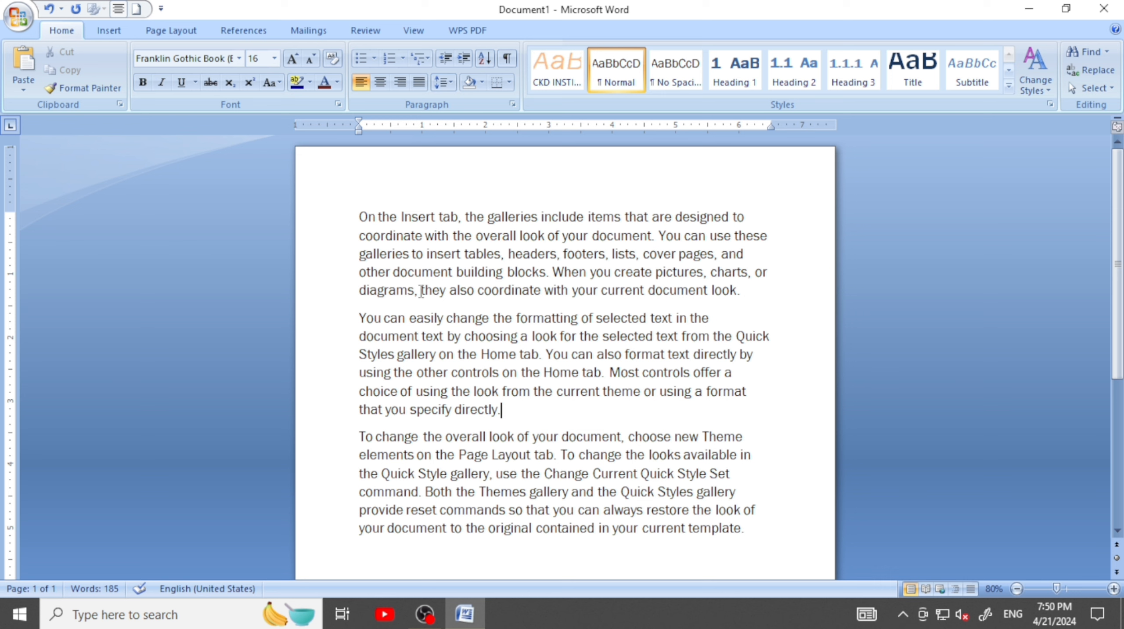
Open Find and enter "look" followed by a space as the search text, keeping the dialog clear of the paragraphs
{"action": "left_click", "coordinate": [1086, 54]}
{"action": "key", "text": "ctrl+f"}
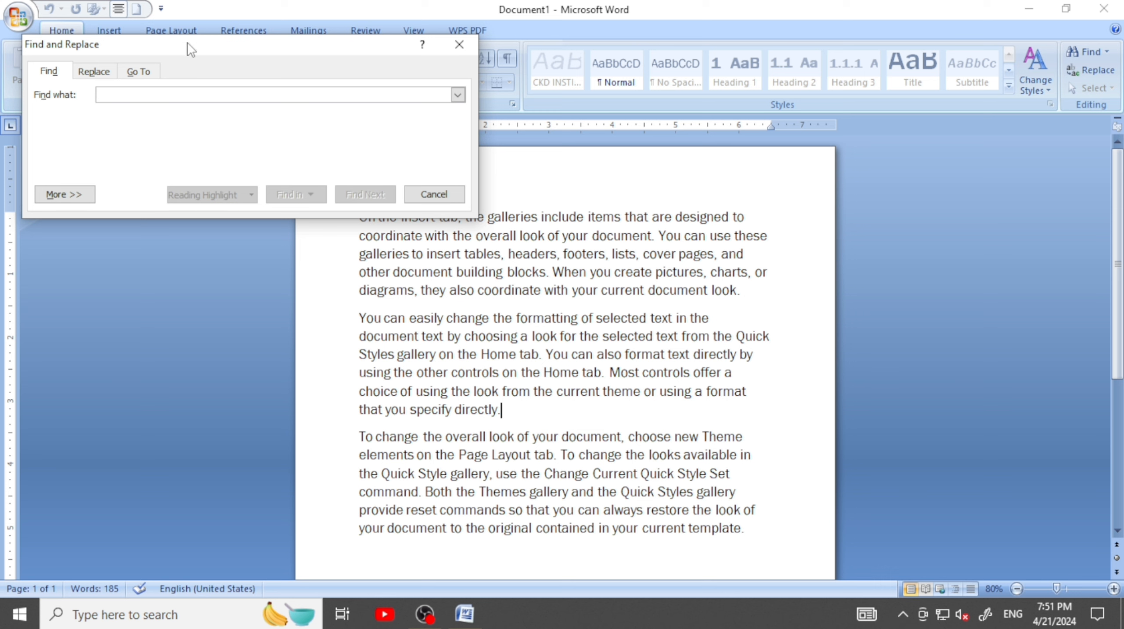
{"action": "left_click_drag", "start_coordinate": [184, 45], "coordinate": [316, 27]}
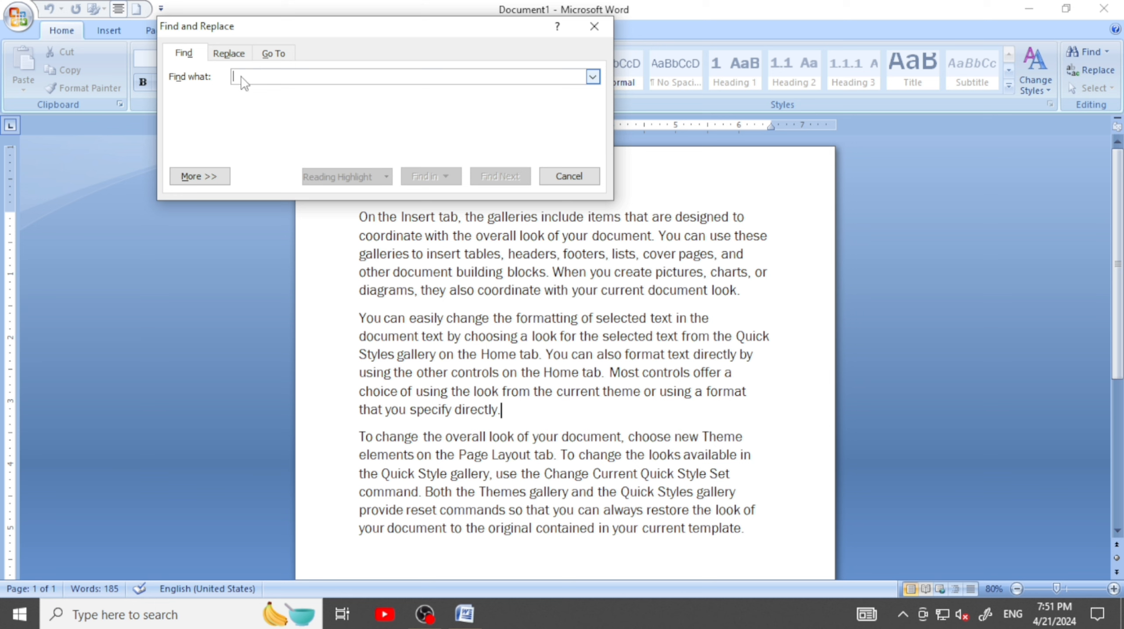
{"action": "type", "text": "loo"}
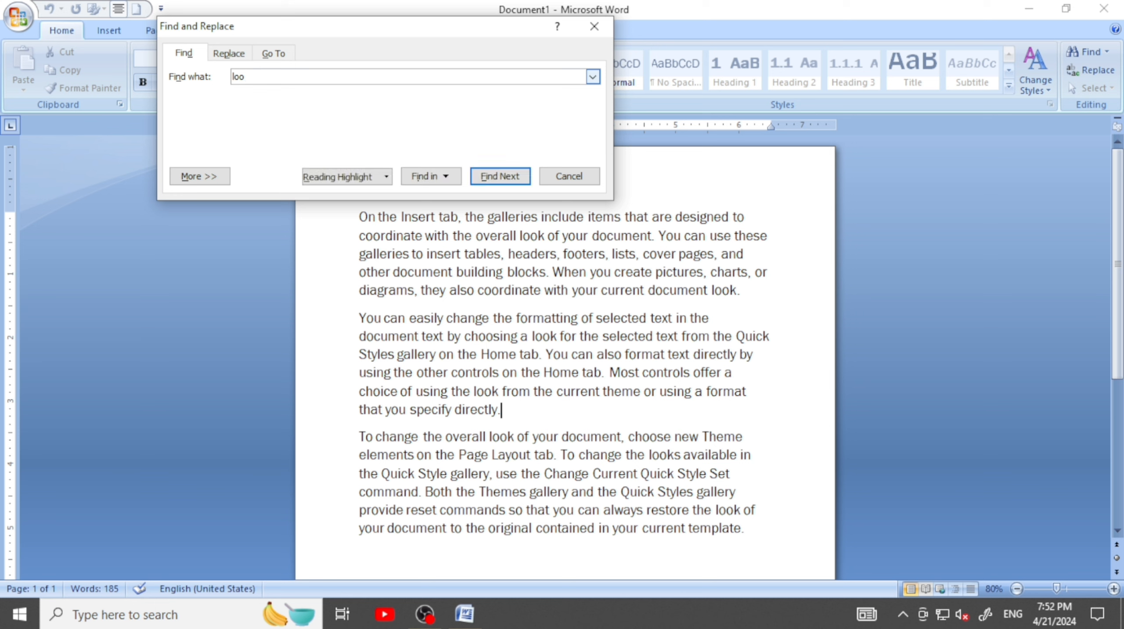
{"action": "type", "text": "k"}
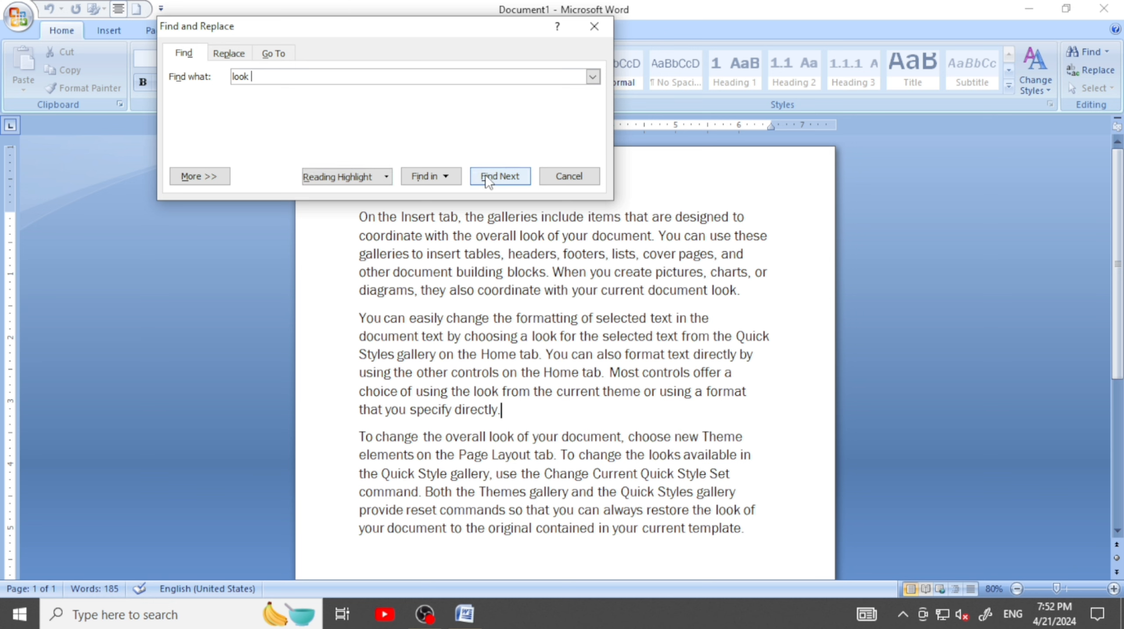
{"action": "left_click_drag", "start_coordinate": [439, 29], "coordinate": [304, 19]}
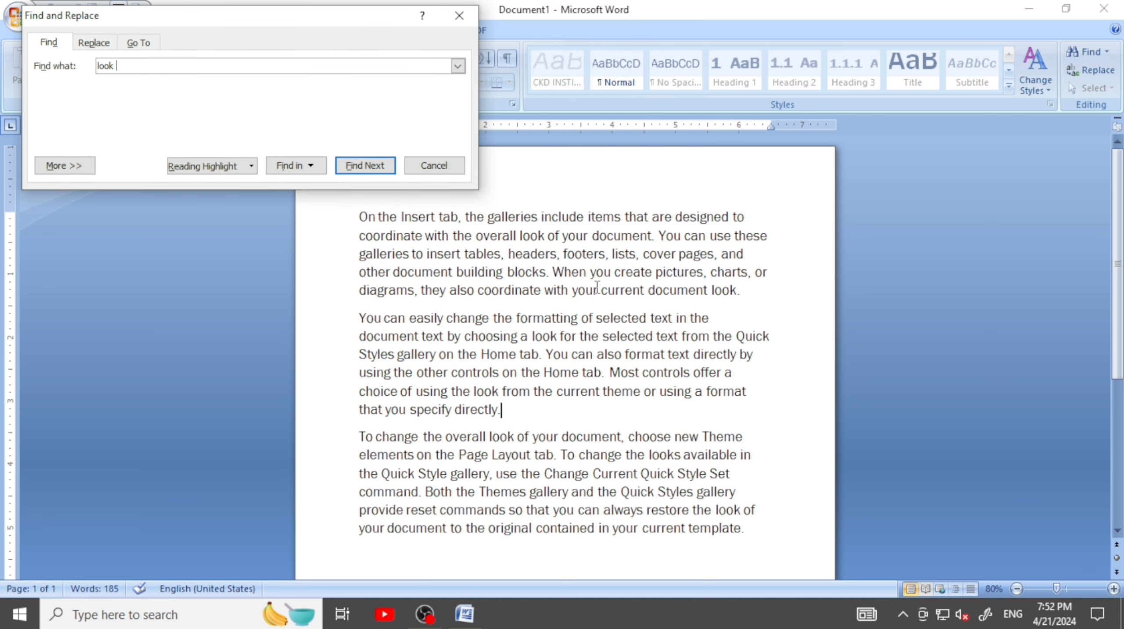
Step through every occurrence of "look" one by one from the start of the document until the search ends
{"action": "left_click", "coordinate": [361, 217]}
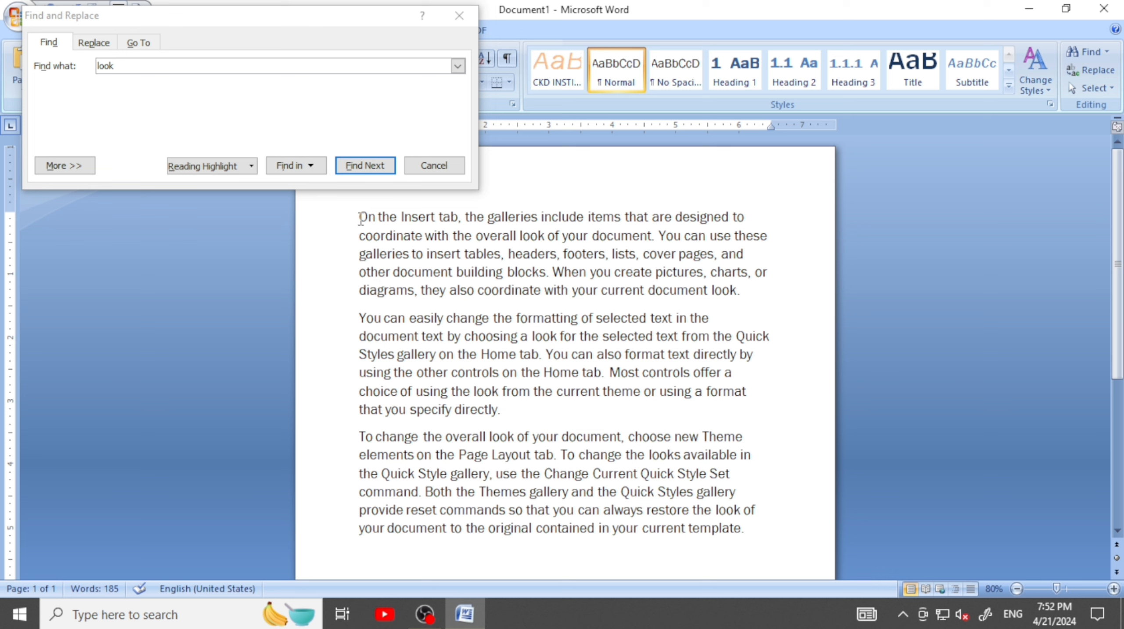
{"action": "left_click", "coordinate": [370, 167]}
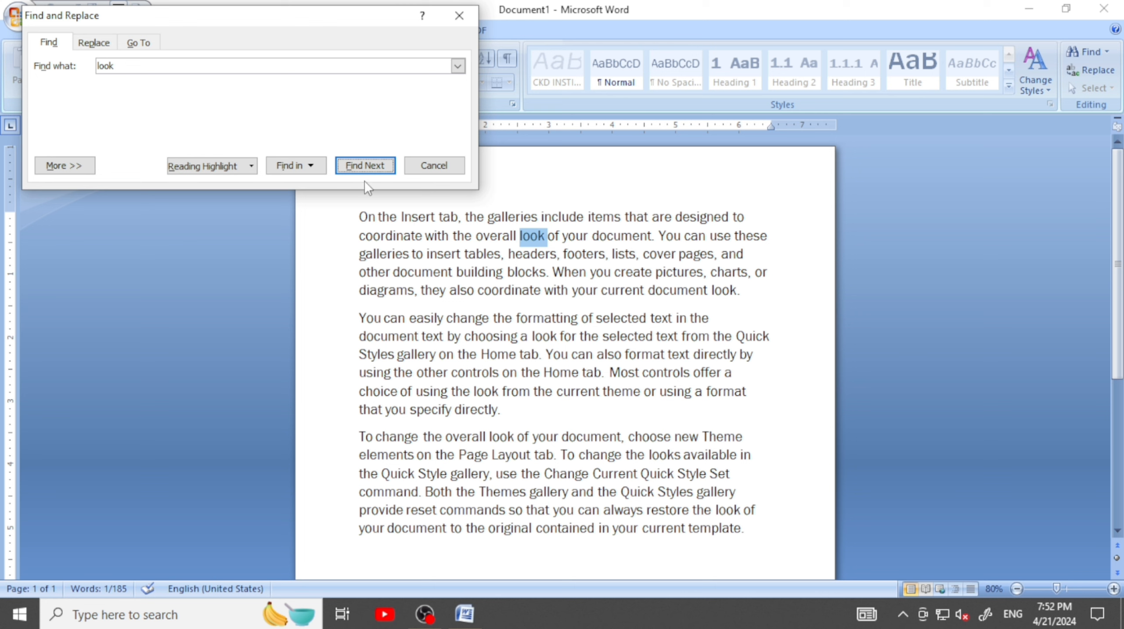
{"action": "left_click", "coordinate": [365, 166]}
{"action": "left_click", "coordinate": [377, 167]}
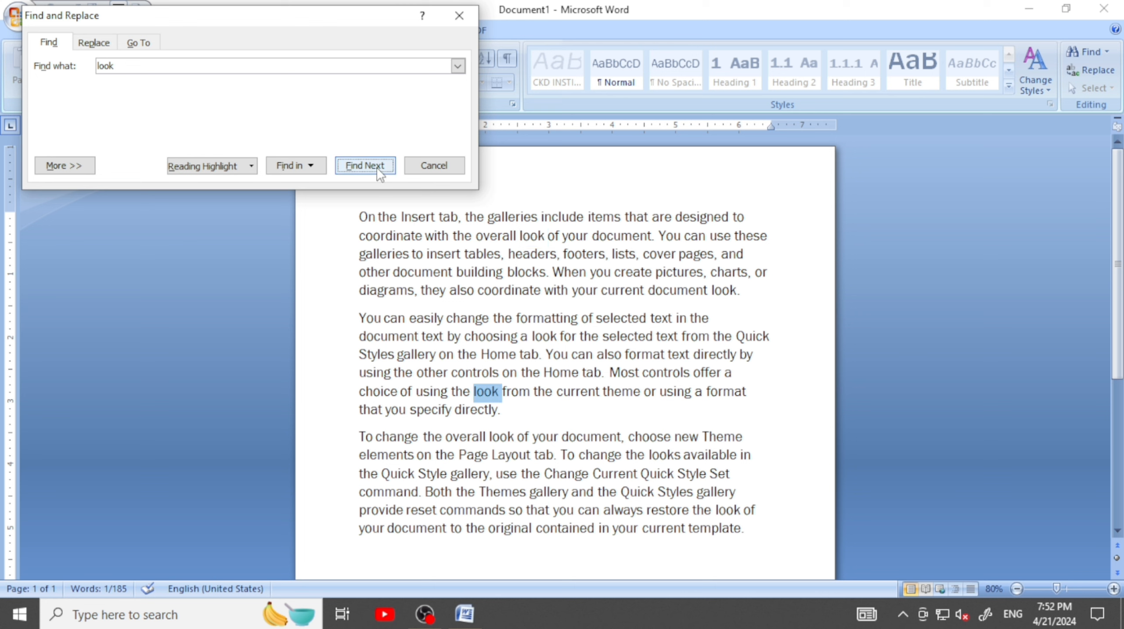
{"action": "left_click", "coordinate": [377, 167]}
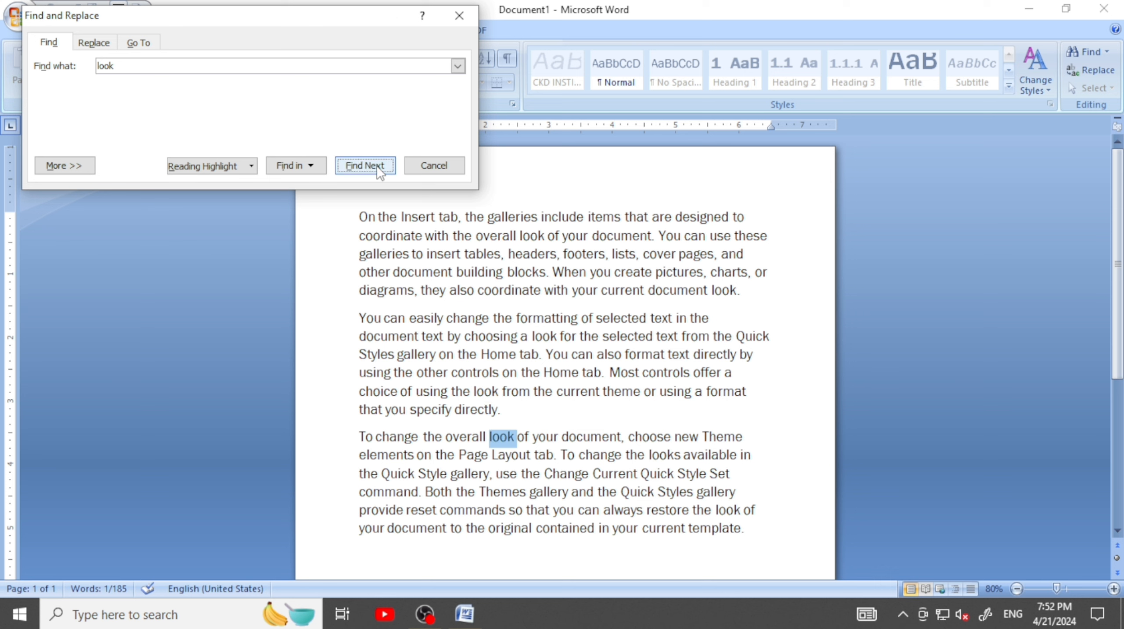
{"action": "left_click", "coordinate": [377, 167]}
{"action": "left_click", "coordinate": [377, 167]}
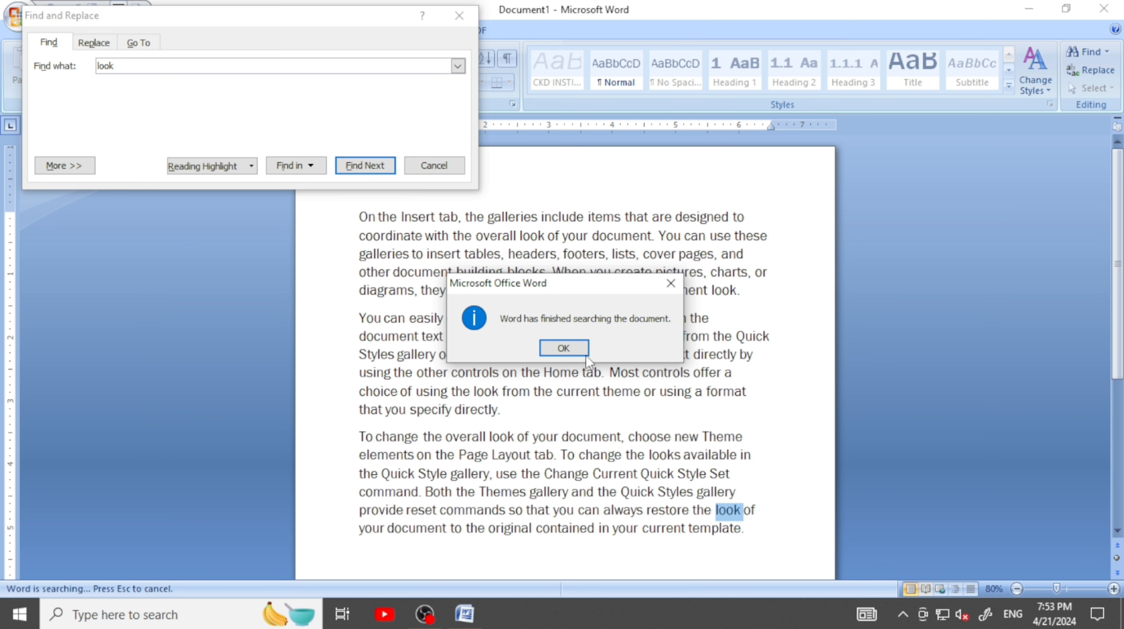
{"action": "left_click", "coordinate": [565, 348]}
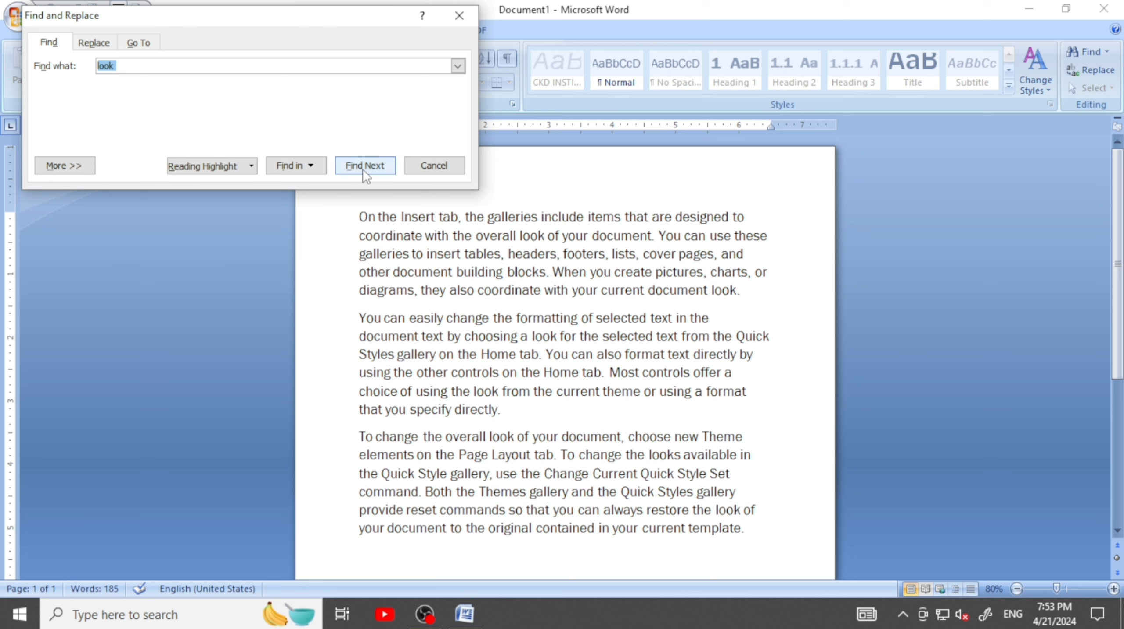
Find all occurrences of "look" at once in the main document, then deselect them
{"action": "left_click", "coordinate": [297, 165]}
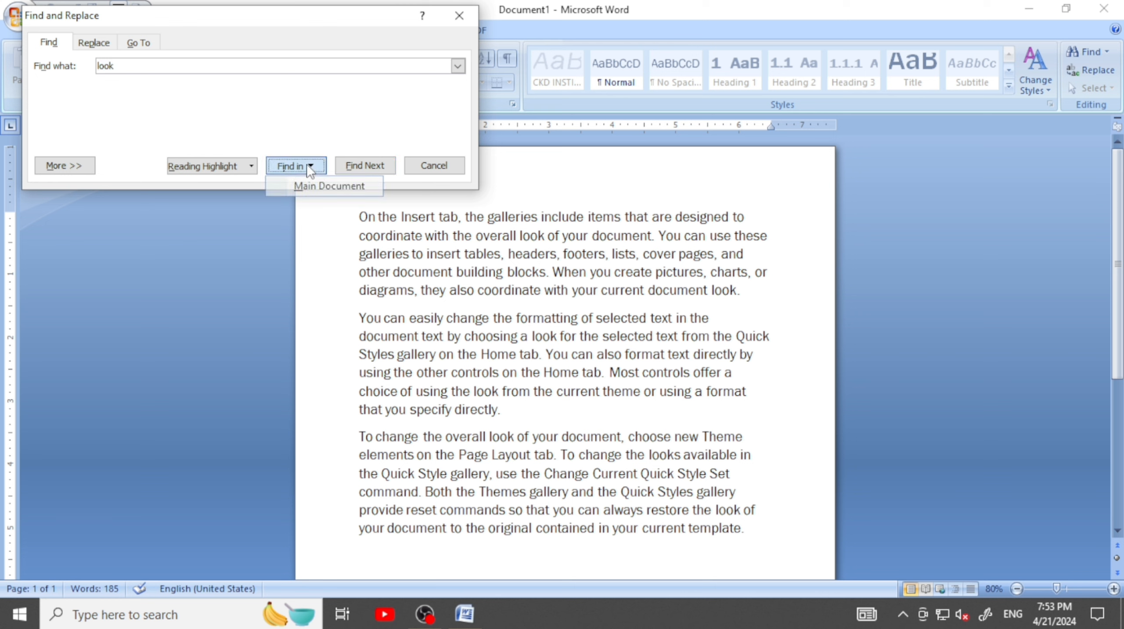
{"action": "left_click", "coordinate": [326, 185]}
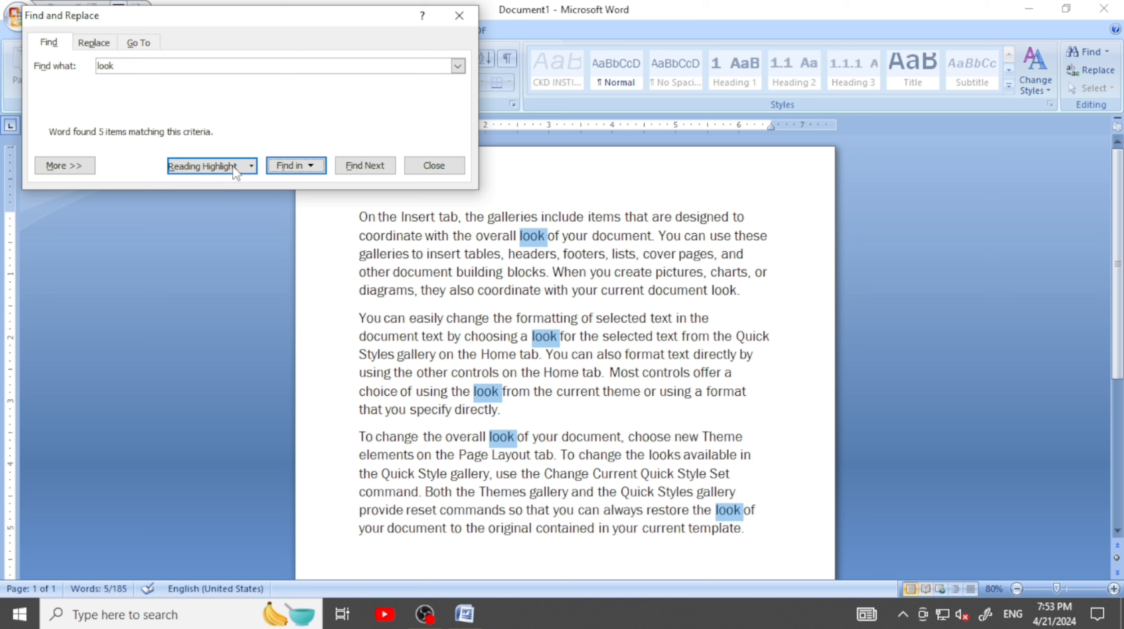
{"action": "left_click", "coordinate": [546, 285]}
{"action": "left_click", "coordinate": [515, 290]}
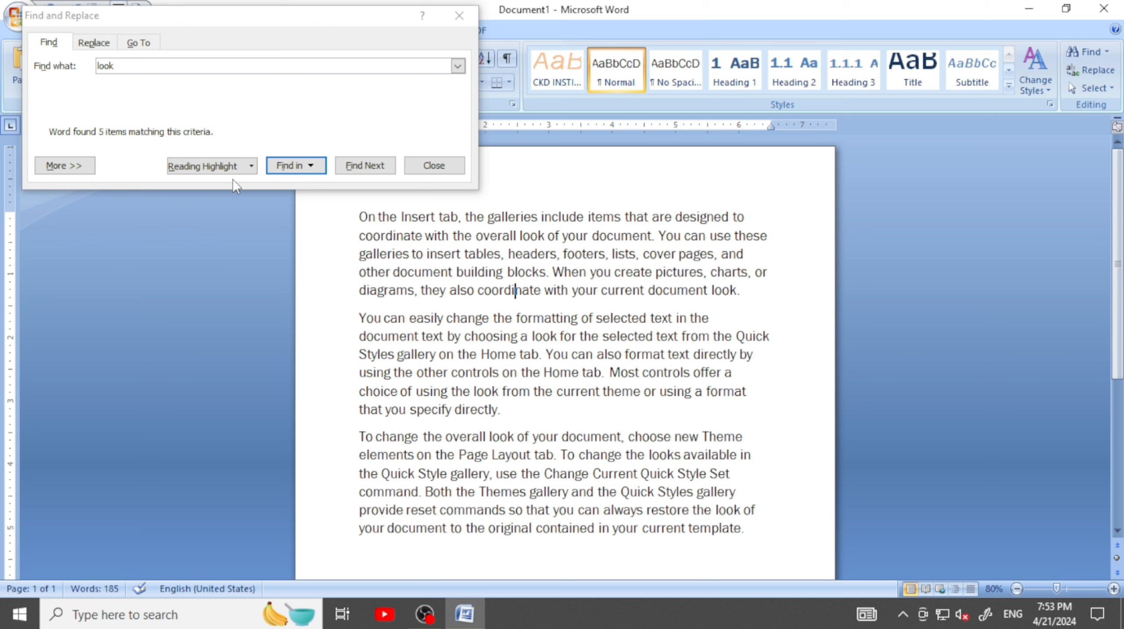
Apply reading highlight to all occurrences of "look", close the search dialog and inspect the highlighted words up close
{"action": "left_click", "coordinate": [233, 167]}
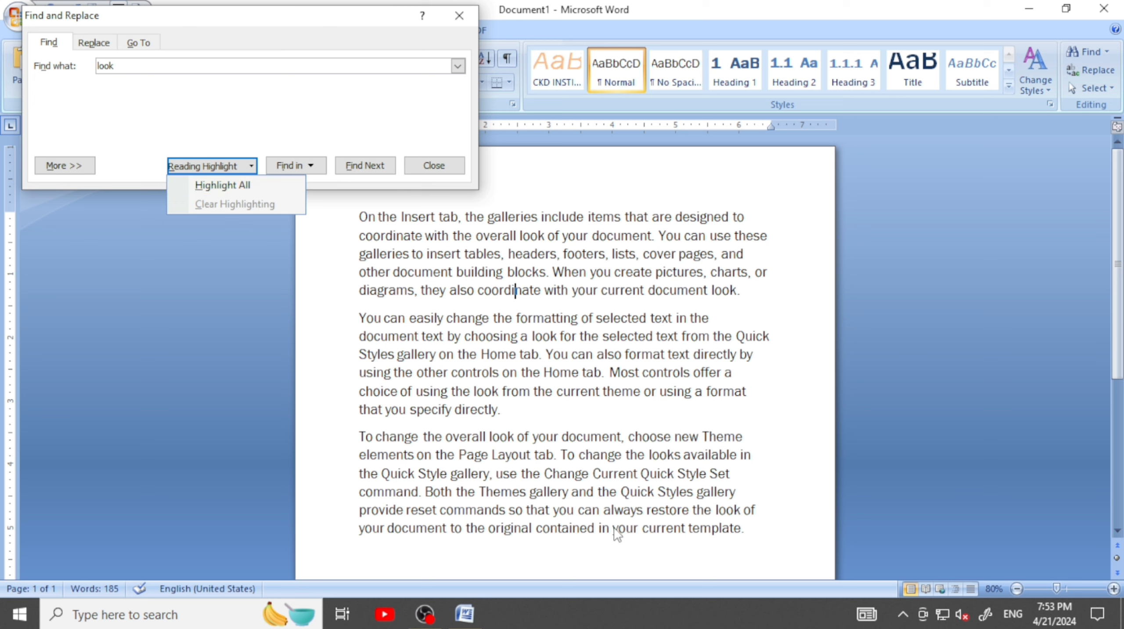
{"action": "left_click", "coordinate": [240, 183]}
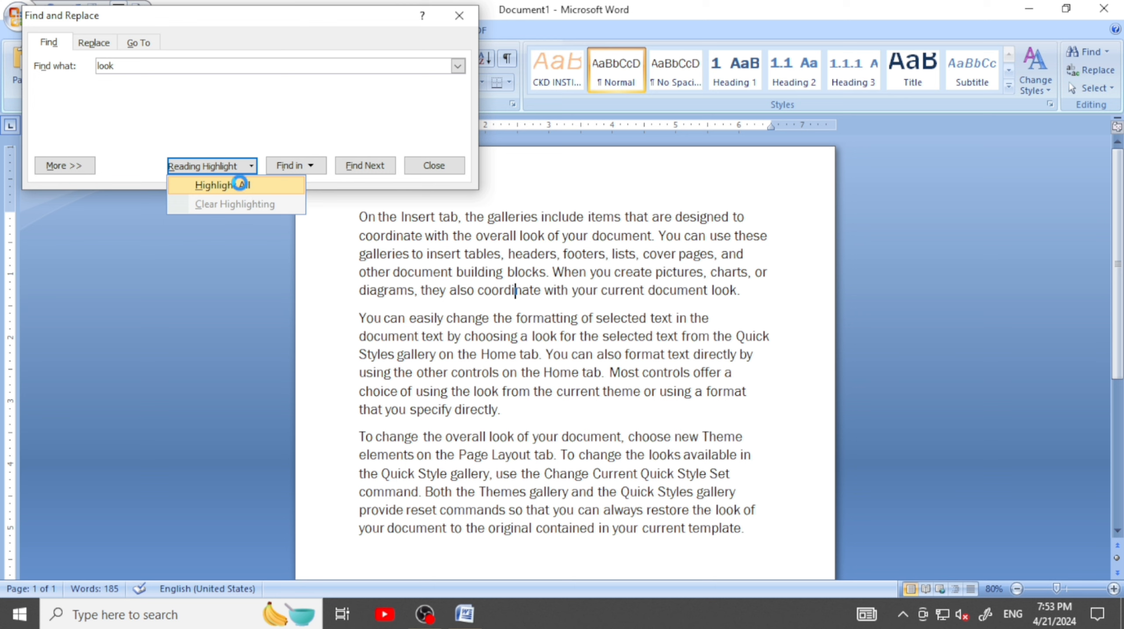
{"action": "left_click", "coordinate": [425, 166]}
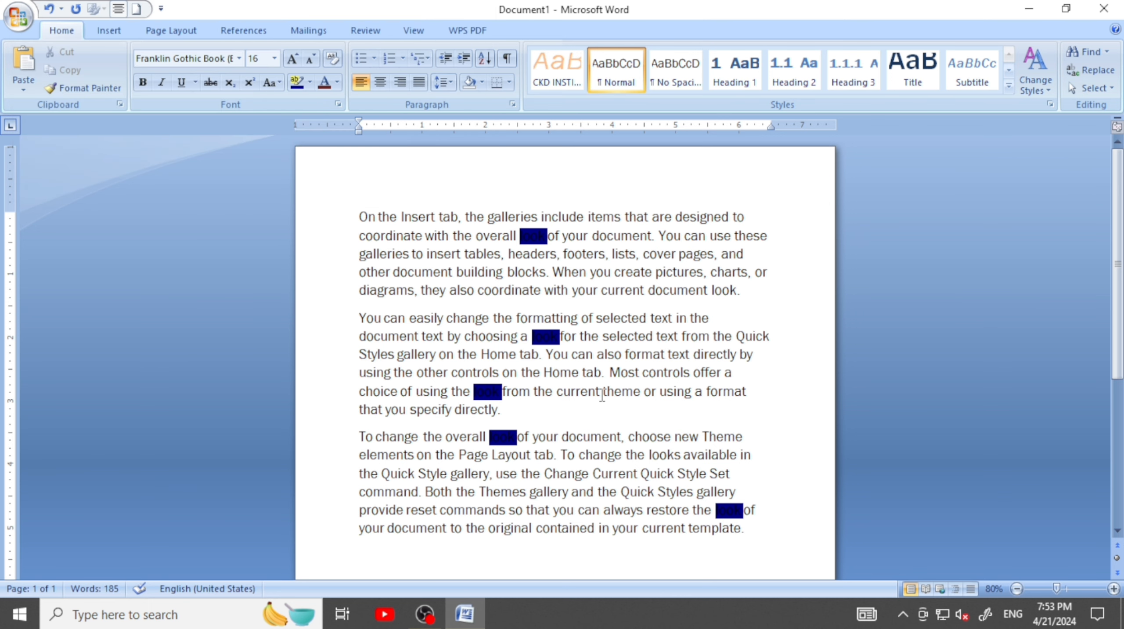
{"action": "scroll", "coordinate": [568, 371], "scroll_direction": "up", "scroll_amount": 11}
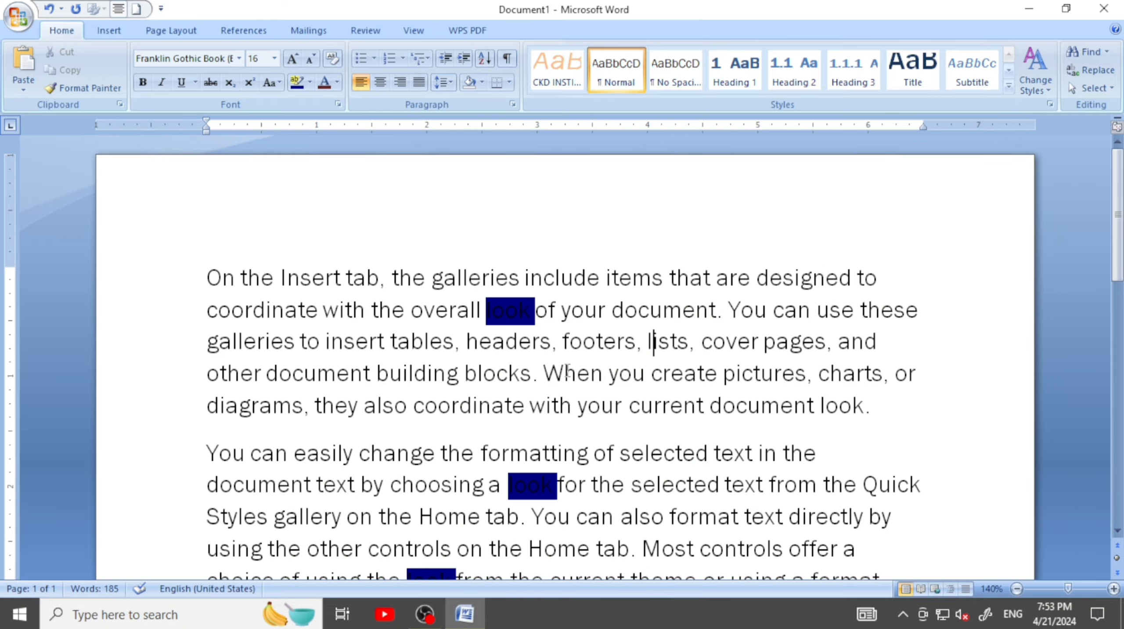
{"action": "scroll", "coordinate": [433, 392], "scroll_direction": "up", "scroll_amount": 3}
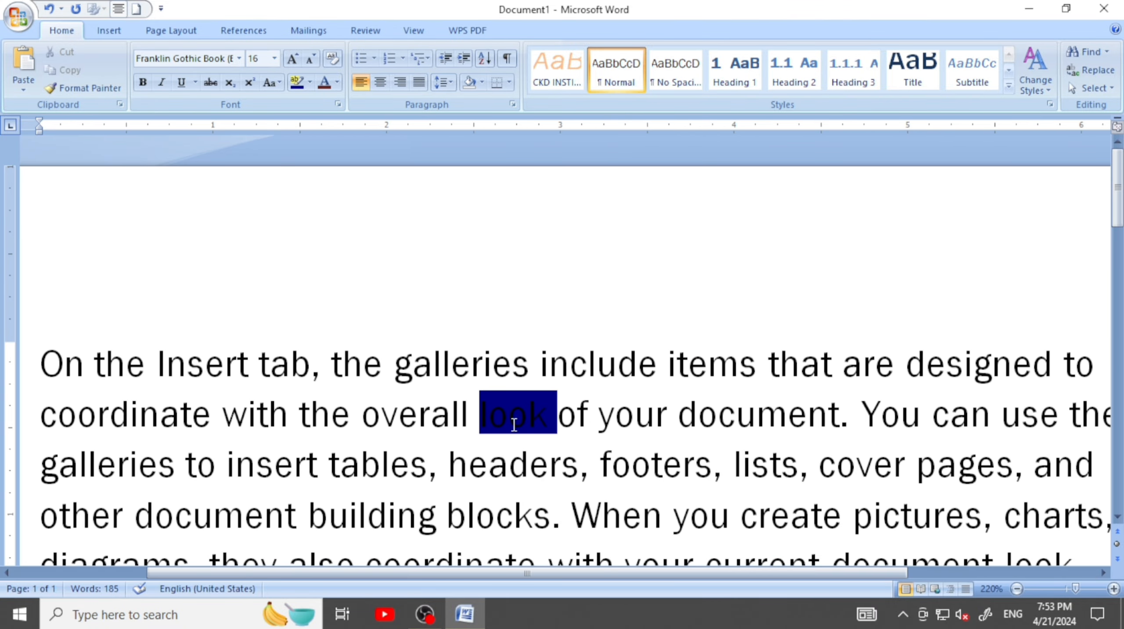
{"action": "scroll", "coordinate": [599, 372], "scroll_direction": "down", "scroll_amount": 4}
{"action": "scroll", "coordinate": [599, 372], "scroll_direction": "down", "scroll_amount": 9}
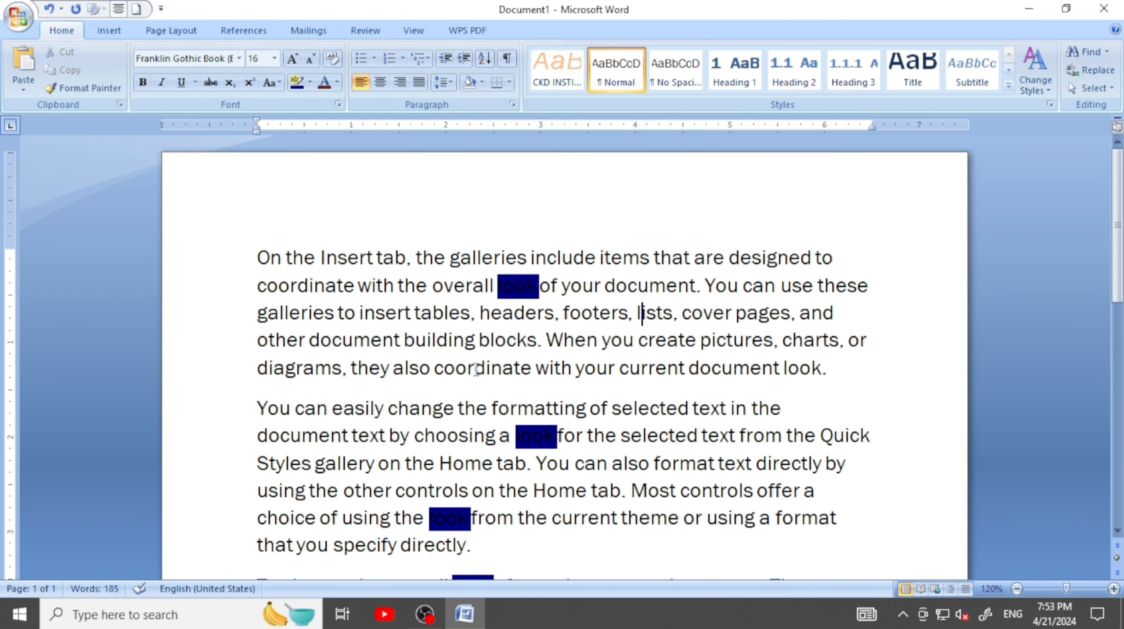
{"action": "scroll", "coordinate": [476, 368], "scroll_direction": "down", "scroll_amount": 1}
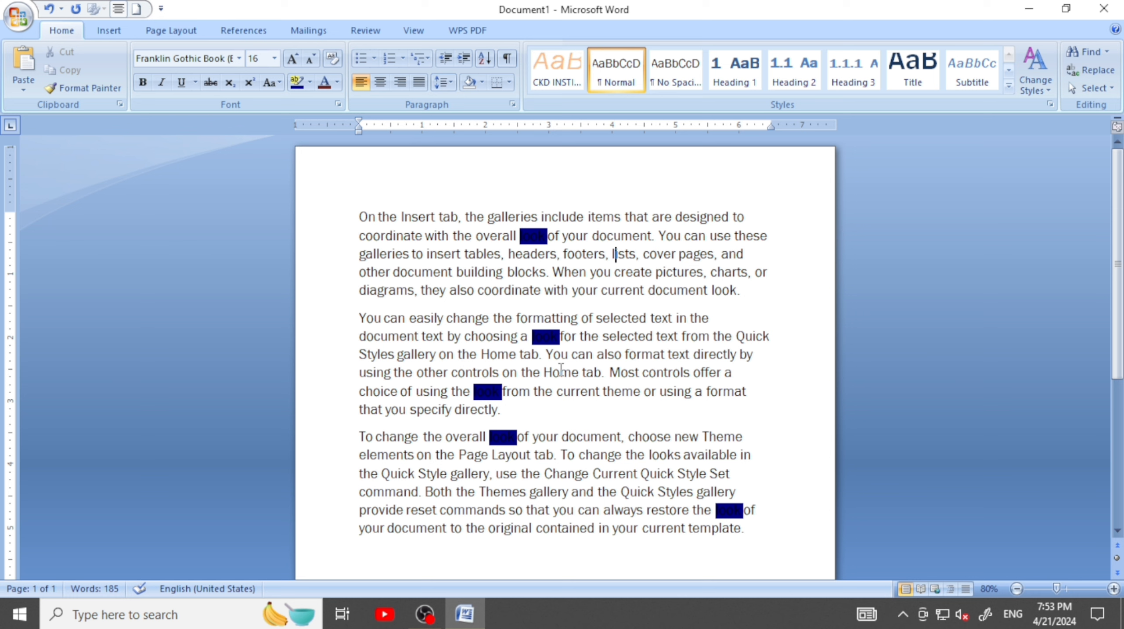
Reopen Find and clear the reading highlight from all occurrences of "look"
{"action": "key", "text": "ctrl+f"}
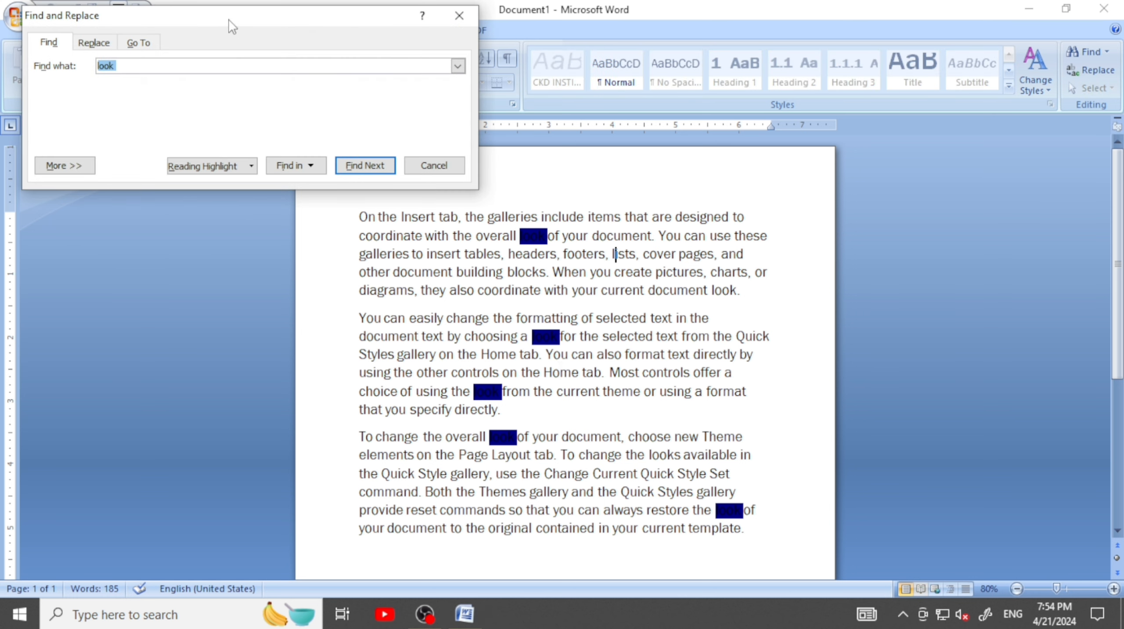
{"action": "left_click_drag", "start_coordinate": [230, 17], "coordinate": [248, 72]}
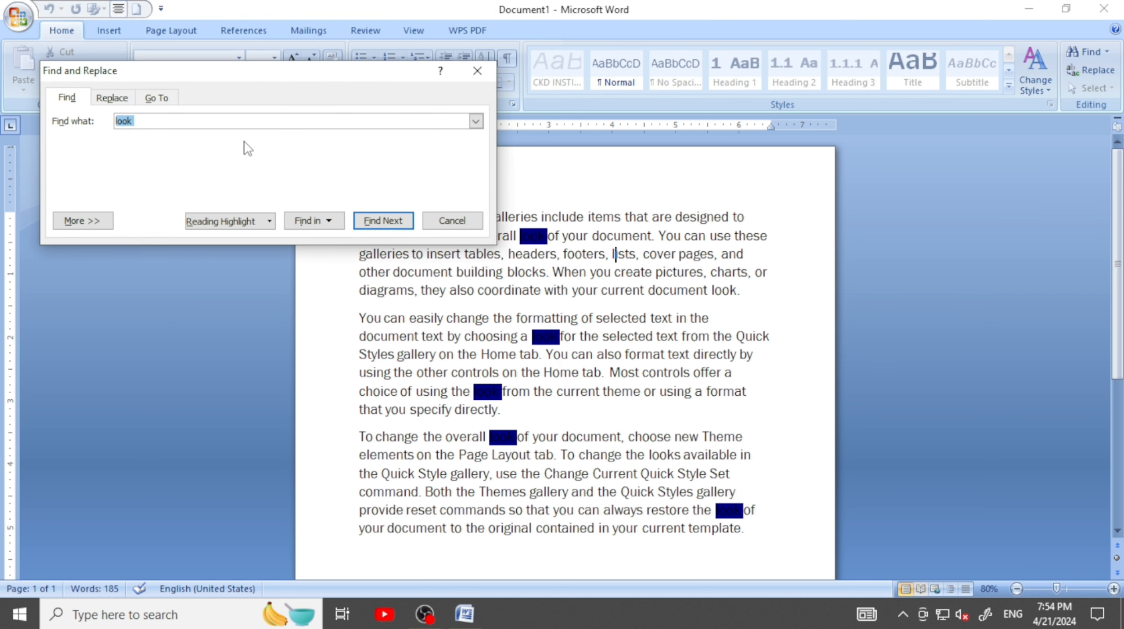
{"action": "left_click", "coordinate": [252, 224]}
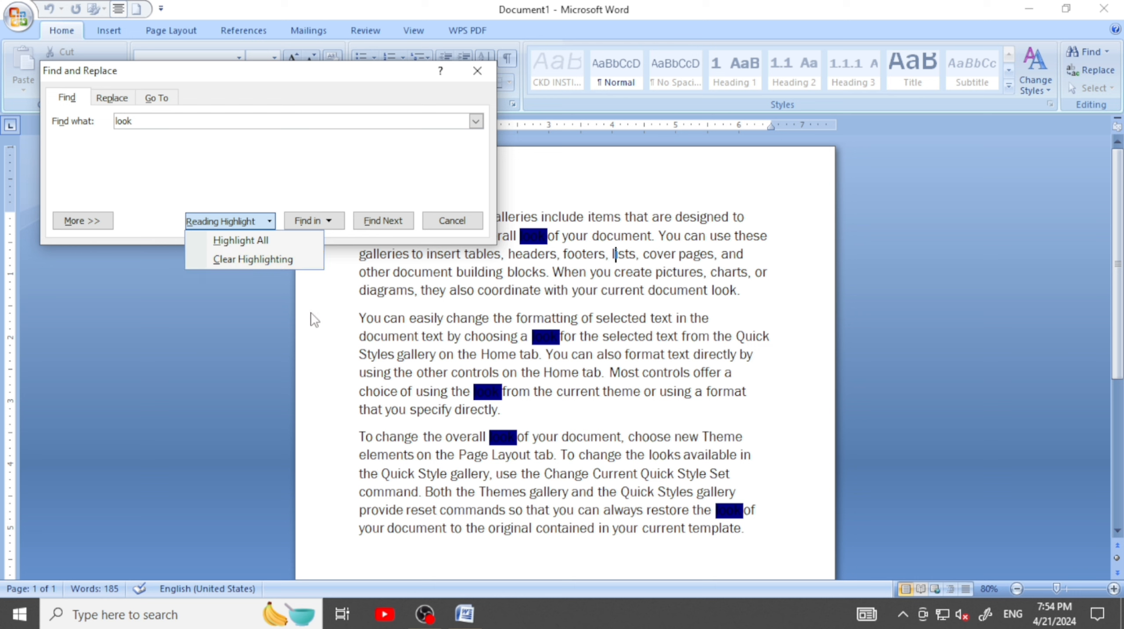
{"action": "left_click", "coordinate": [256, 261]}
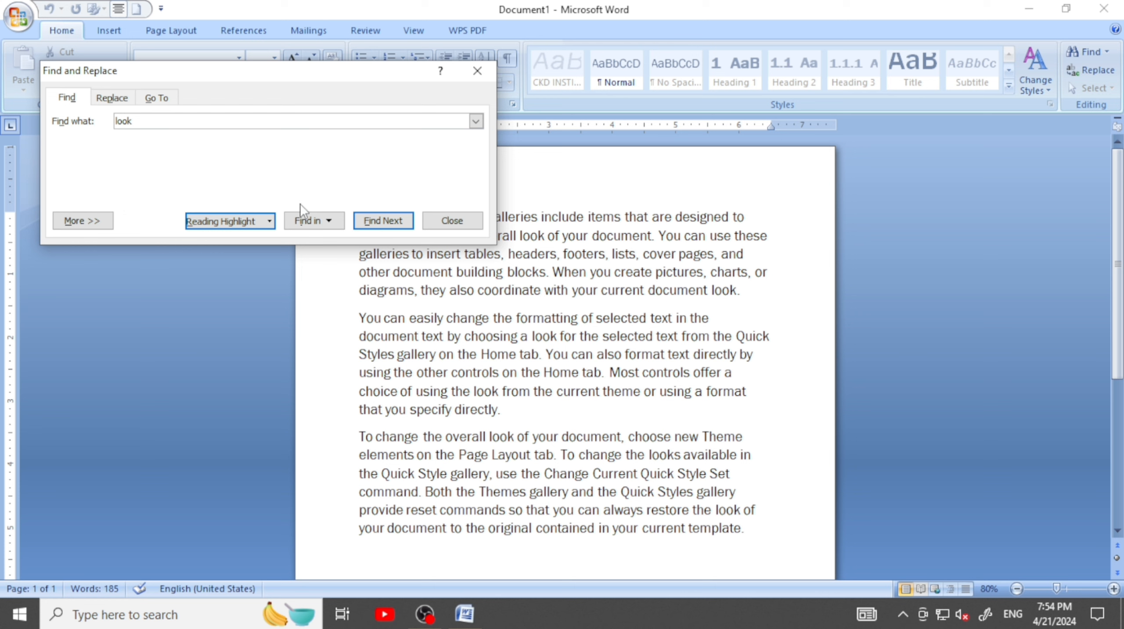
Set up a replacement of the search text "look" with "TOOK"
{"action": "left_click", "coordinate": [112, 98]}
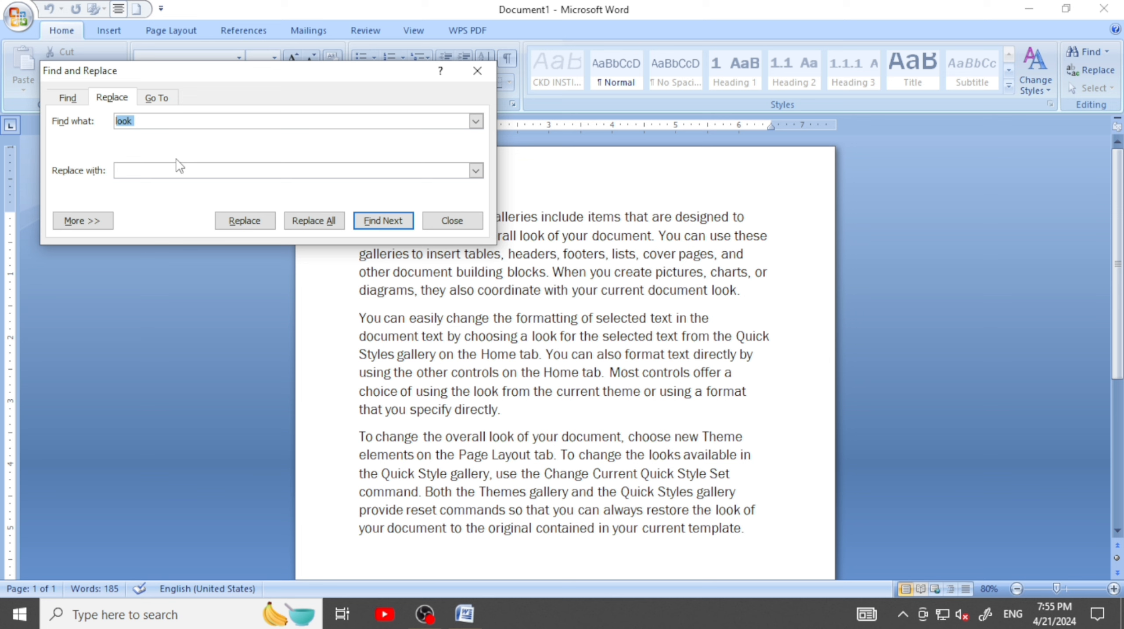
{"action": "left_click", "coordinate": [143, 121]}
{"action": "left_click", "coordinate": [140, 170]}
{"action": "type", "text": "TOOK"}
{"action": "left_click", "coordinate": [122, 127]}
{"action": "left_click", "coordinate": [123, 171]}
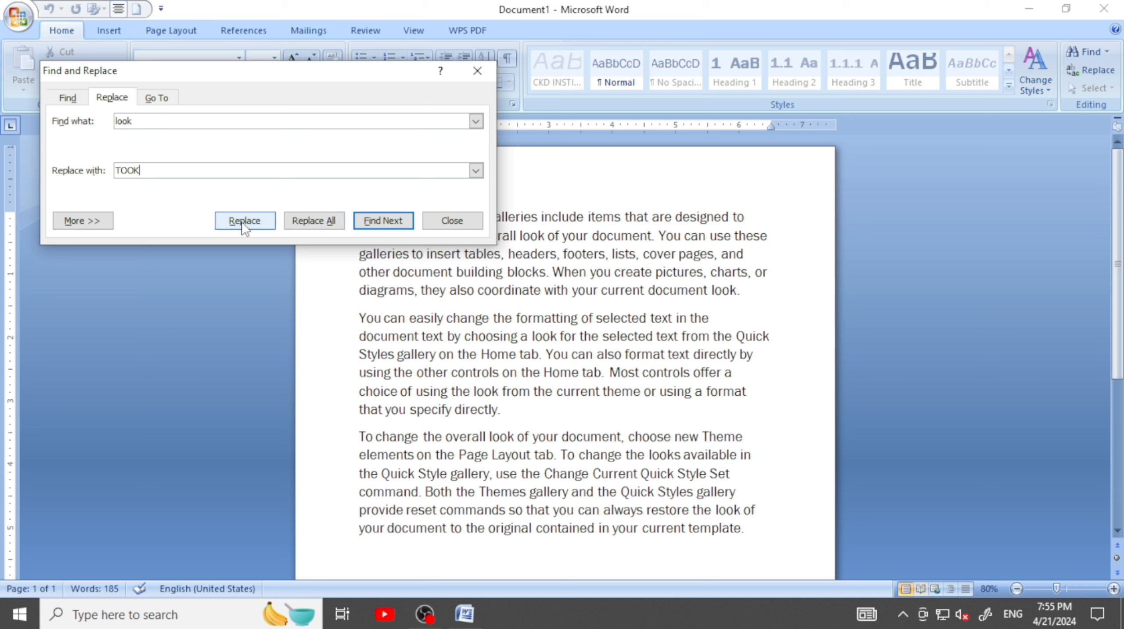
Replace all occurrences of "look" with "TOOK", check the replaced words in the text and close the dialog
{"action": "left_click", "coordinate": [314, 221]}
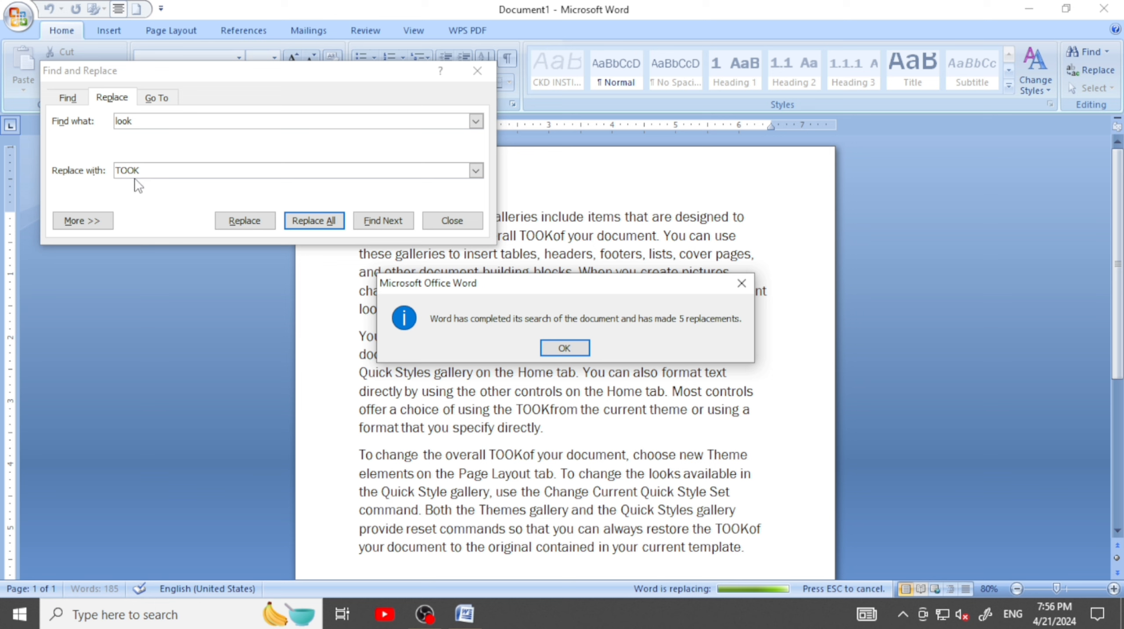
{"action": "left_click", "coordinate": [556, 349]}
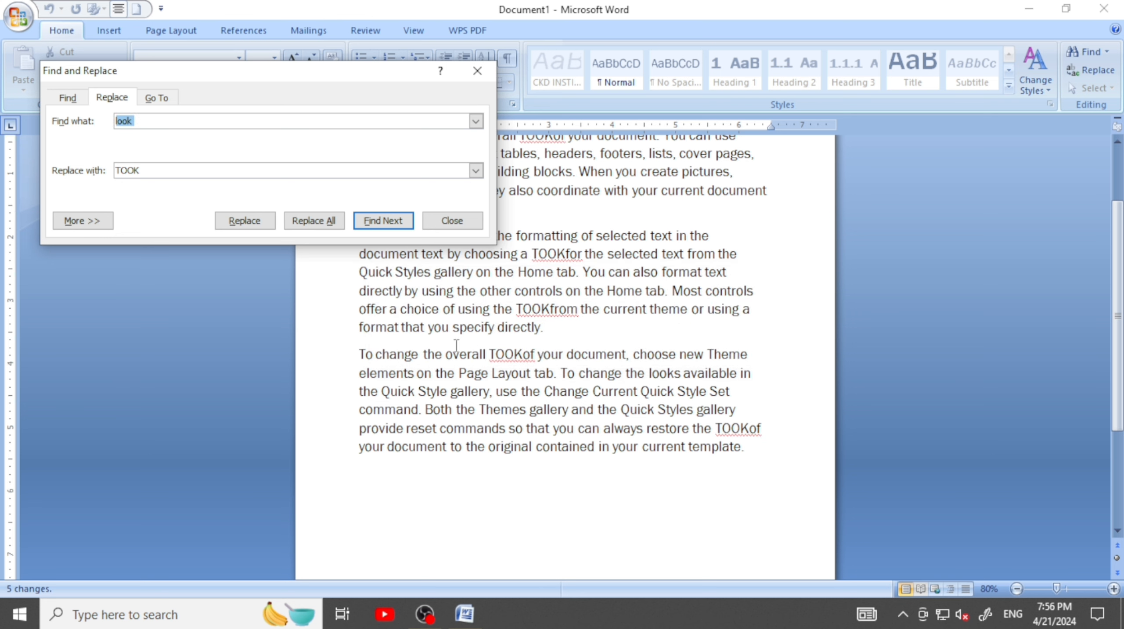
{"action": "scroll", "coordinate": [521, 363], "scroll_direction": "up", "scroll_amount": 2}
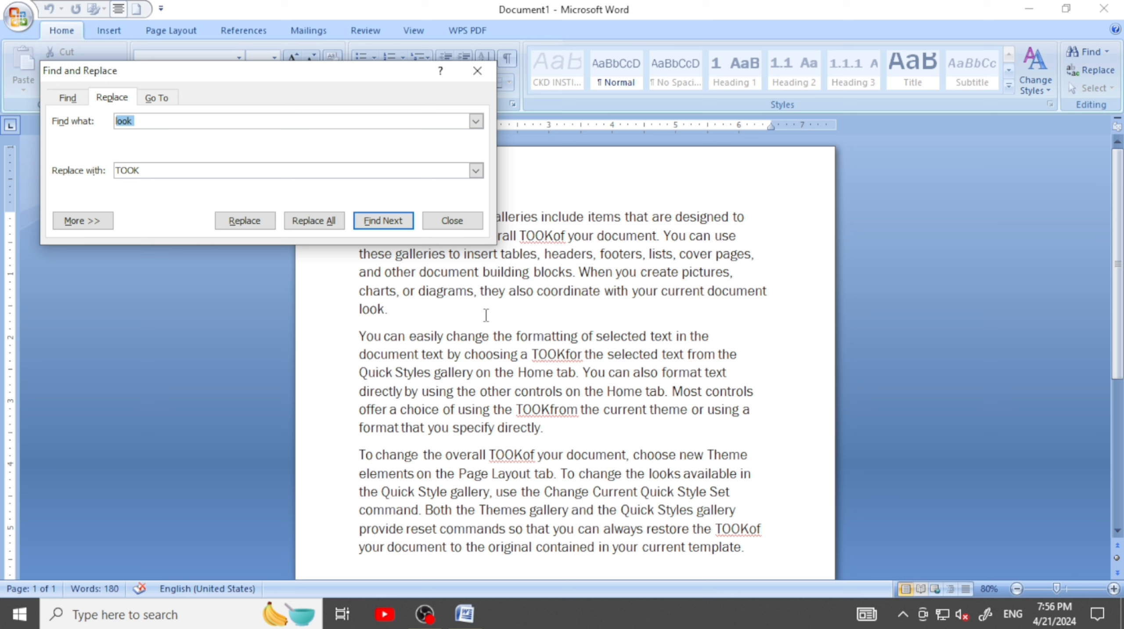
{"action": "left_click", "coordinate": [435, 222]}
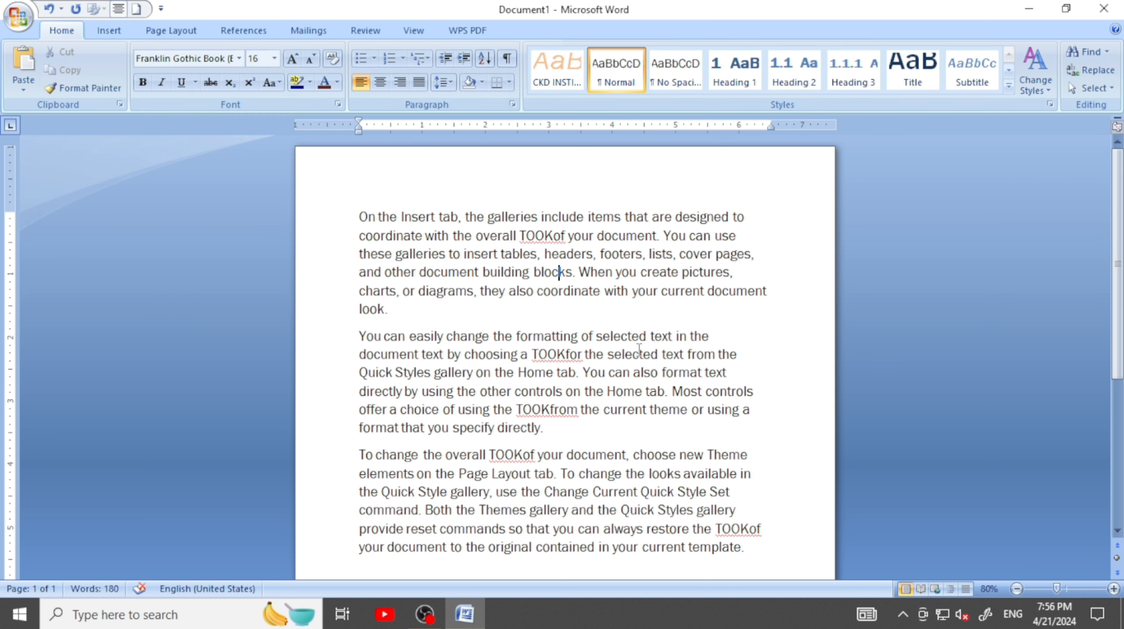
Undo the replacement of "look" with "TOOK" throughout the document
{"action": "left_click", "coordinate": [584, 278]}
{"action": "key", "text": "ctrl+z"}
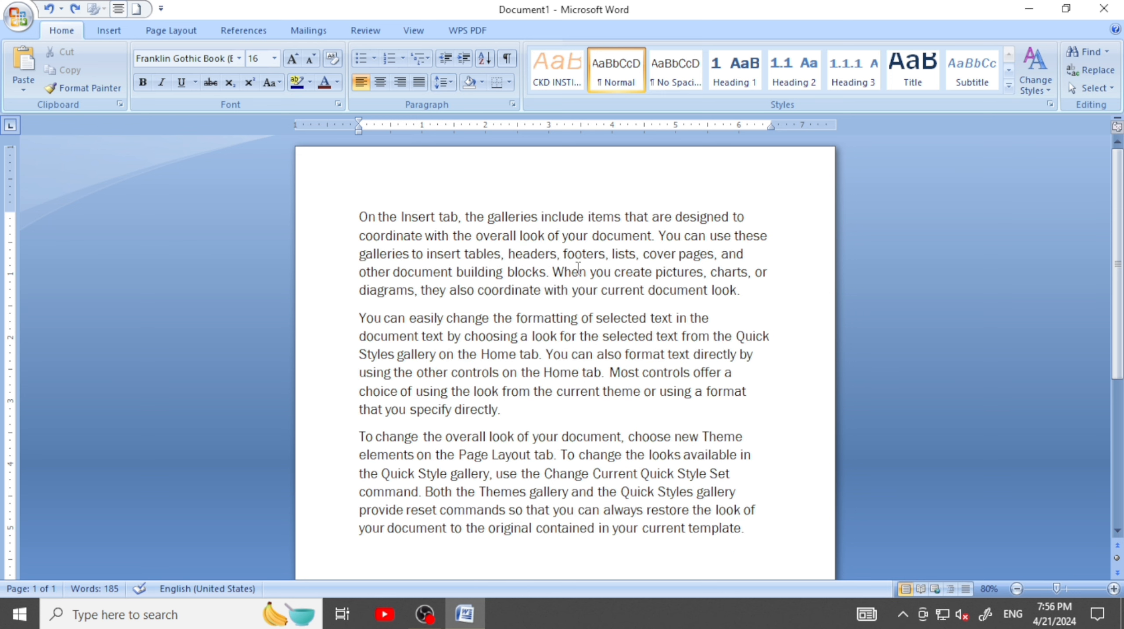
Reopen the replacement of "look" with "TOOK" and expand the additional search options
{"action": "left_click", "coordinate": [1087, 51]}
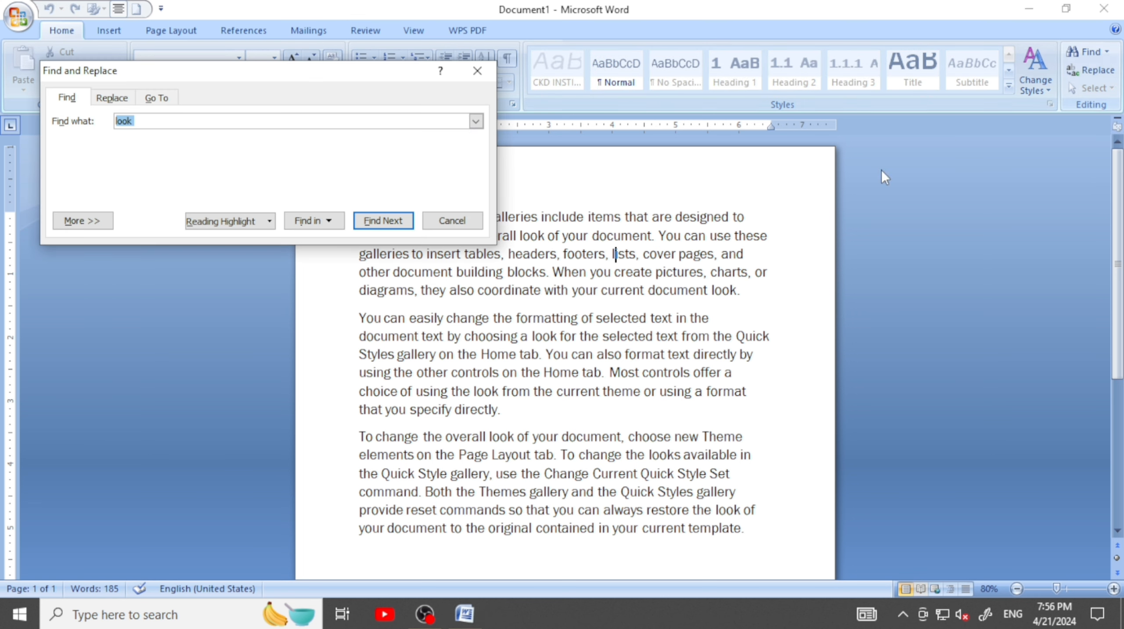
{"action": "left_click", "coordinate": [117, 98]}
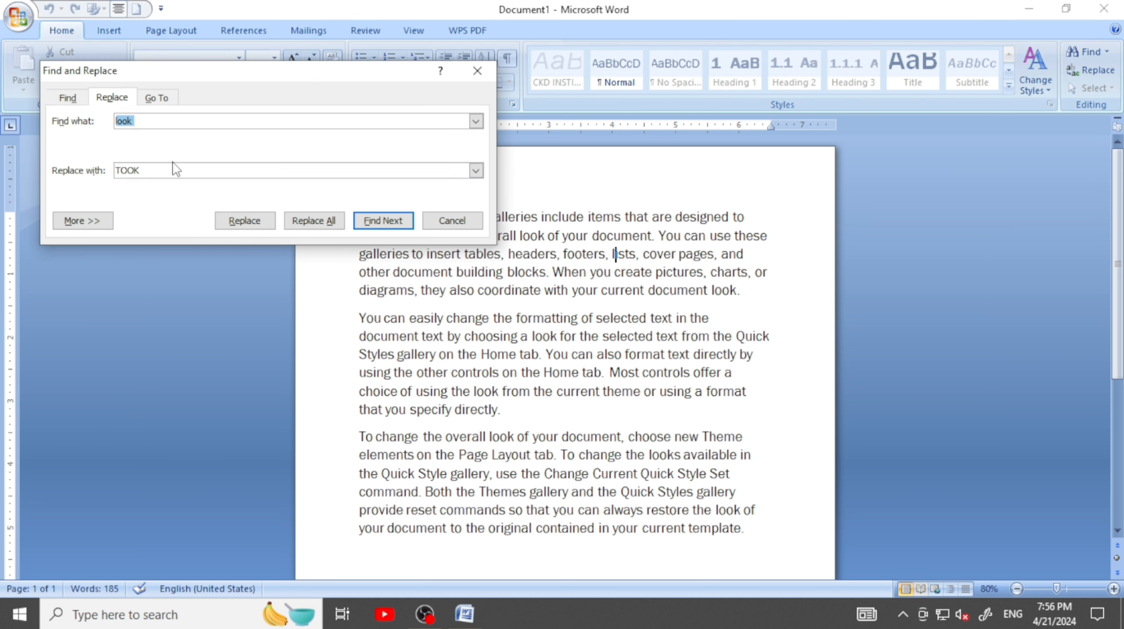
{"action": "left_click", "coordinate": [165, 172]}
{"action": "left_click", "coordinate": [96, 218]}
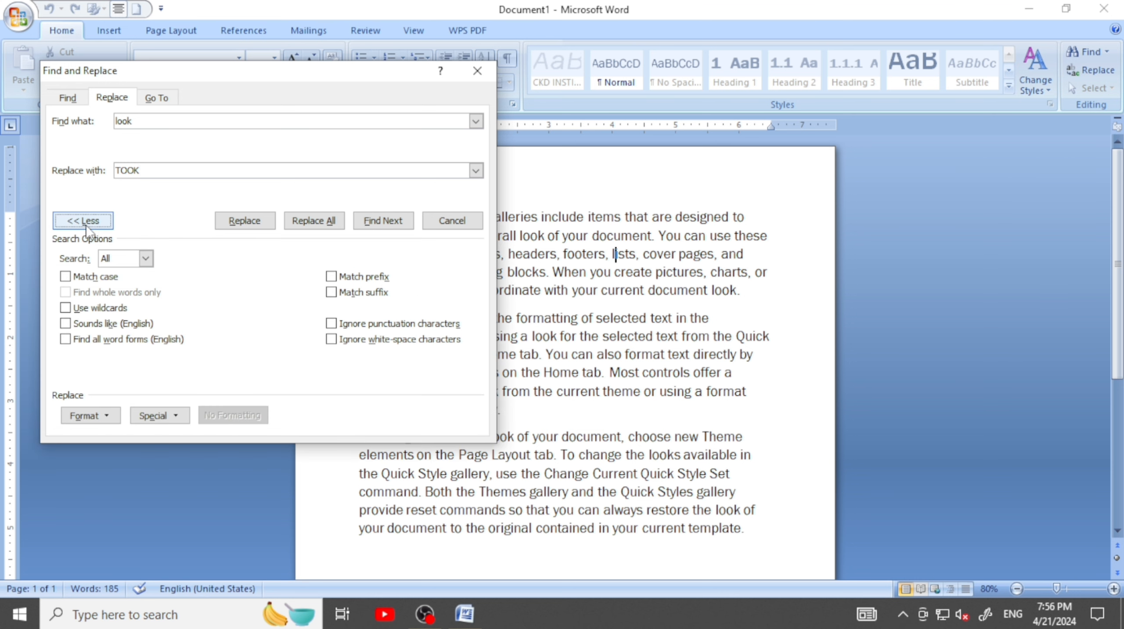
{"action": "left_click", "coordinate": [154, 170]}
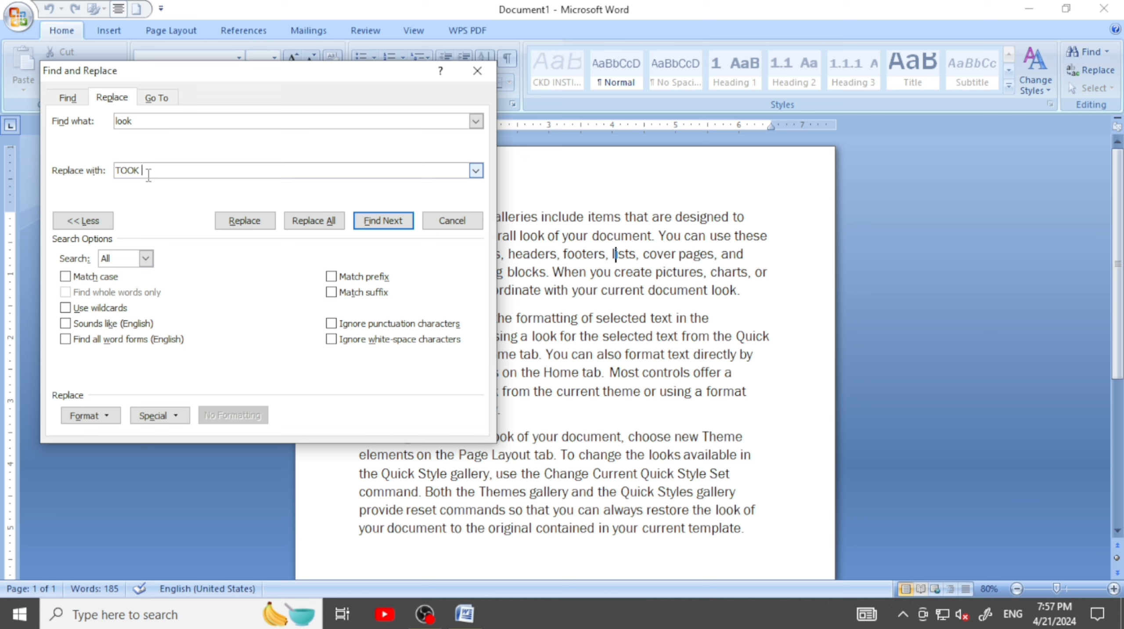
{"action": "key", "text": "BackSpace"}
{"action": "key", "text": "BackSpace"}
{"action": "key", "text": "BackSpace"}
{"action": "left_click", "coordinate": [83, 220]}
{"action": "left_click", "coordinate": [88, 220]}
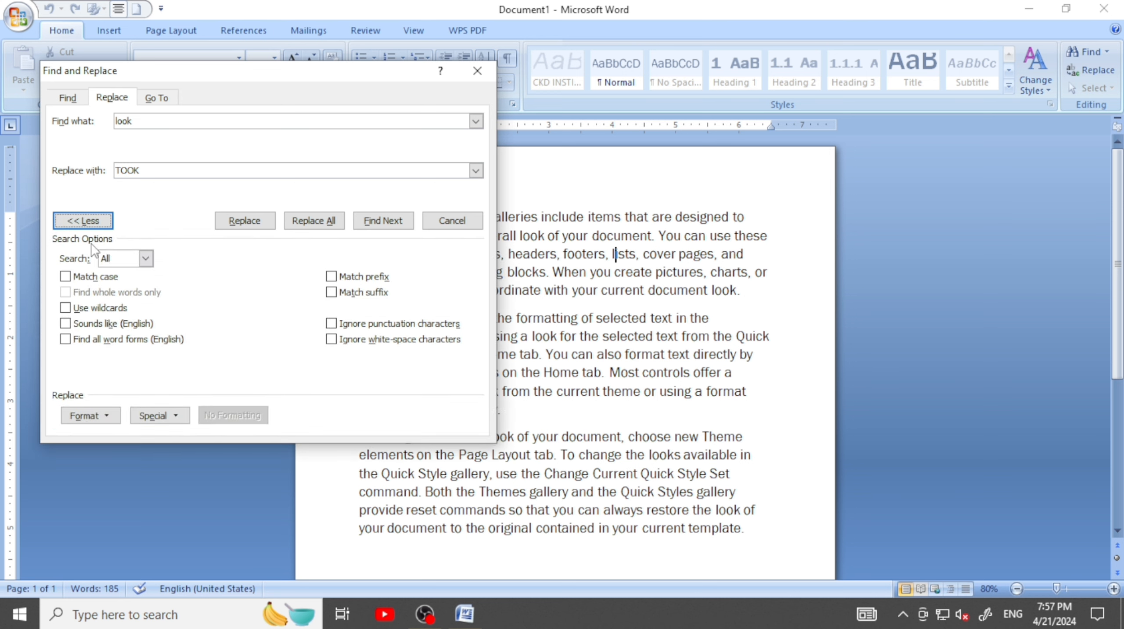
Set the font format of the search text "look" to 24 pt, Bold Italic and light green
{"action": "left_click", "coordinate": [90, 415]}
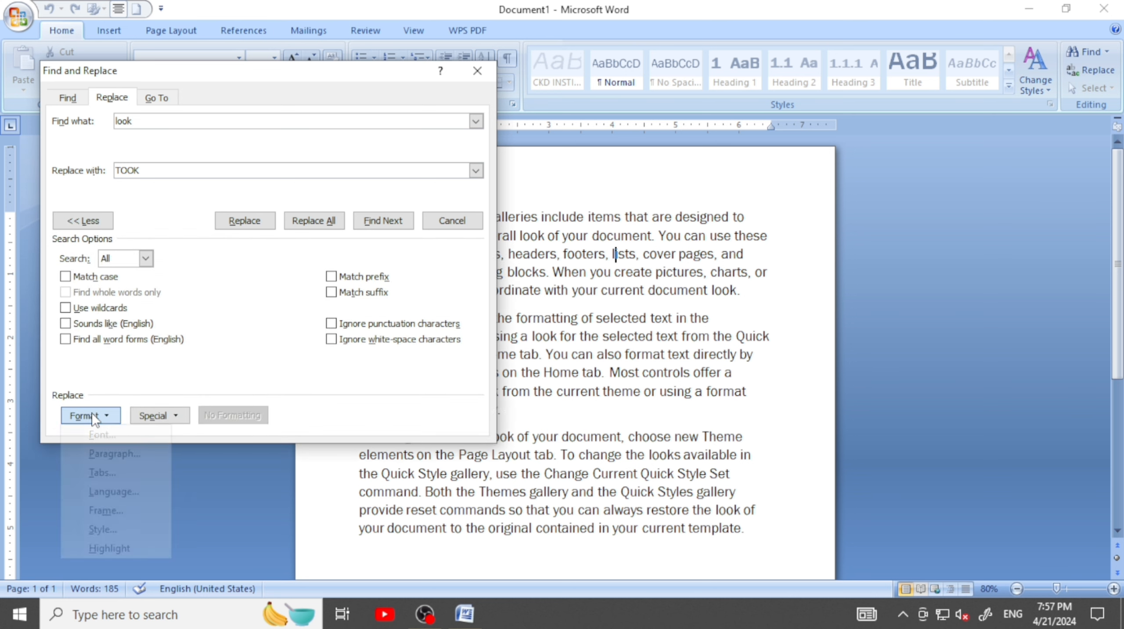
{"action": "left_click", "coordinate": [113, 432]}
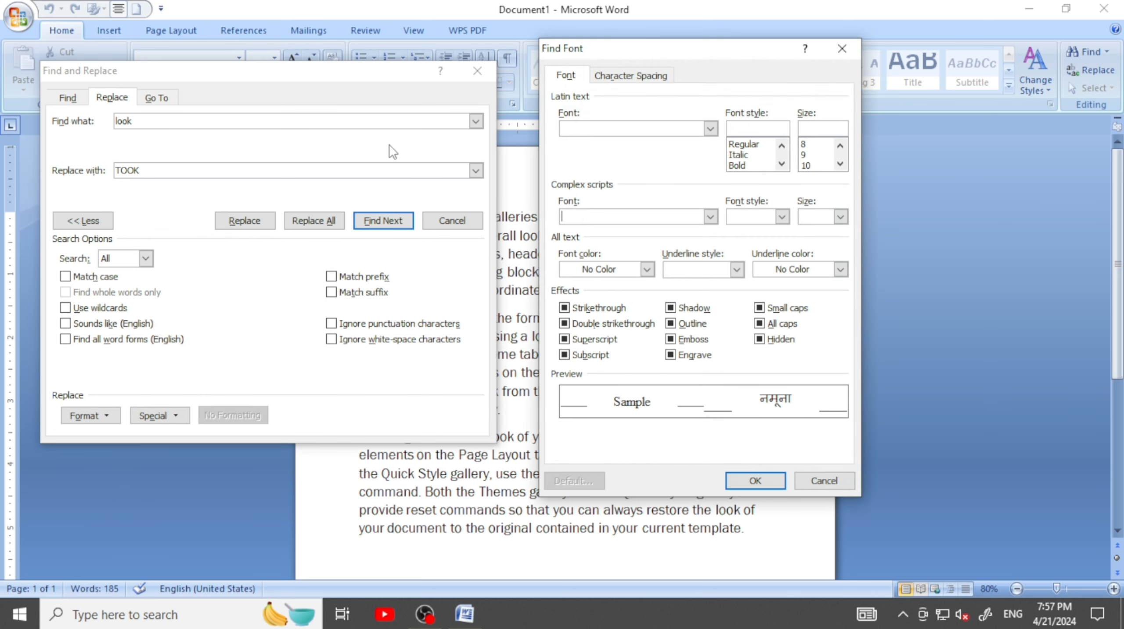
{"action": "left_click_drag", "start_coordinate": [660, 49], "coordinate": [768, 44]}
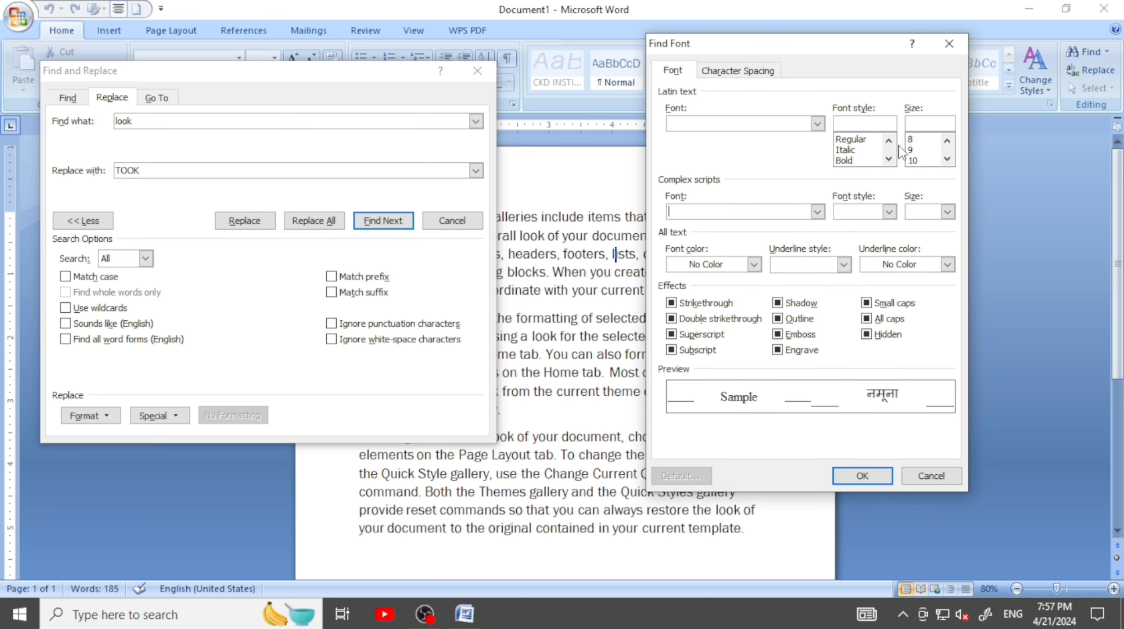
{"action": "scroll", "coordinate": [930, 154], "scroll_direction": "down", "scroll_amount": 1}
{"action": "left_click", "coordinate": [925, 150]}
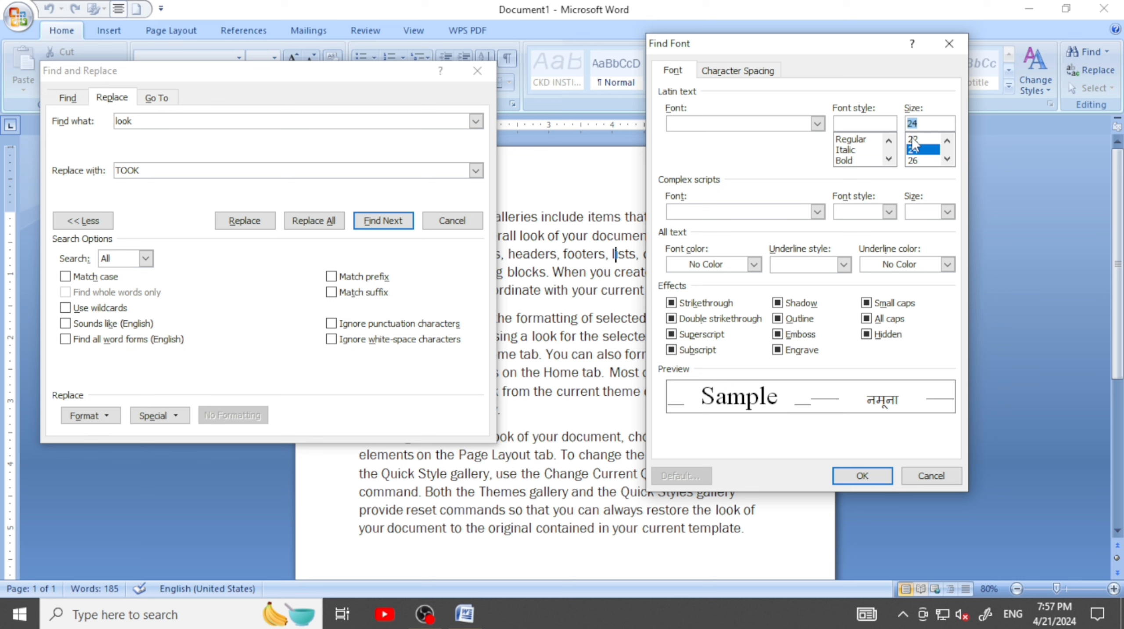
{"action": "scroll", "coordinate": [858, 150], "scroll_direction": "down", "scroll_amount": 1}
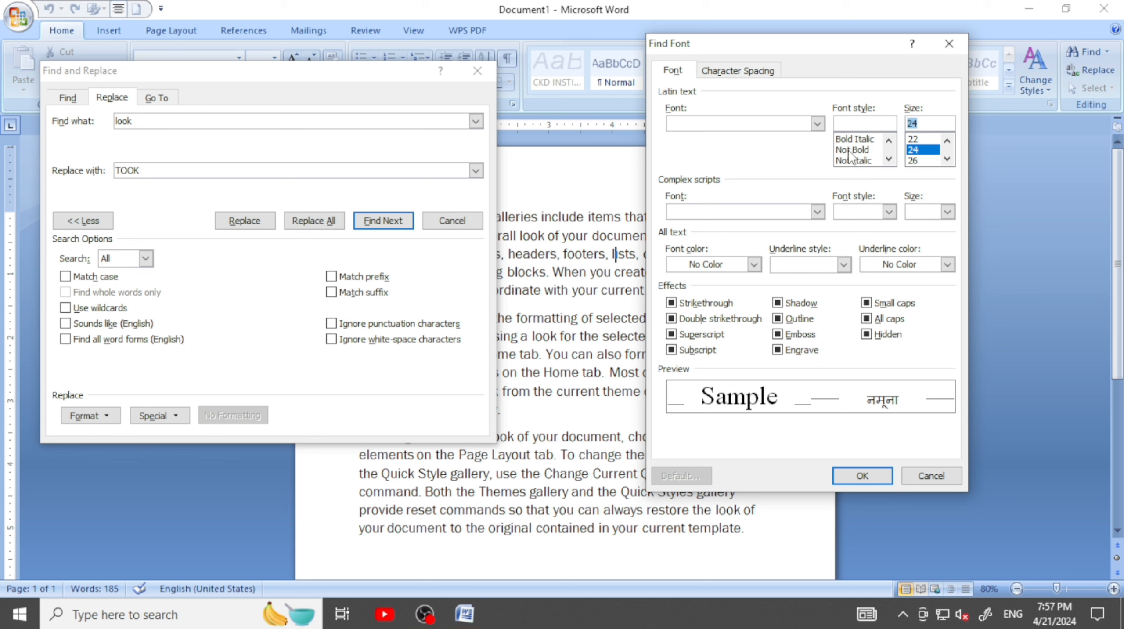
{"action": "left_click", "coordinate": [859, 140]}
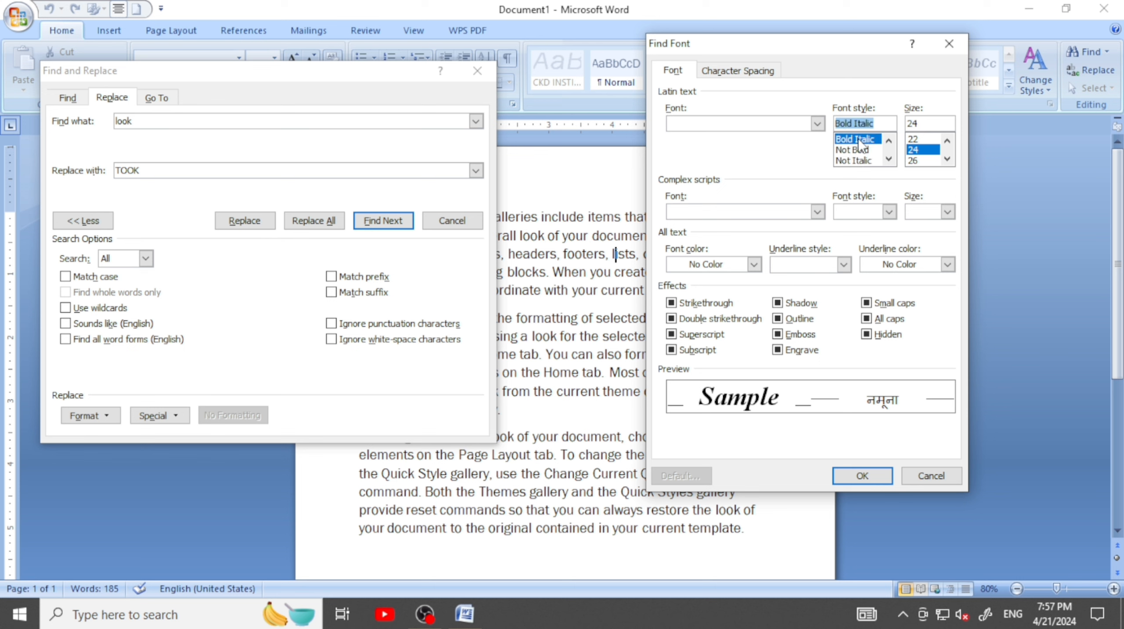
{"action": "left_click", "coordinate": [754, 264]}
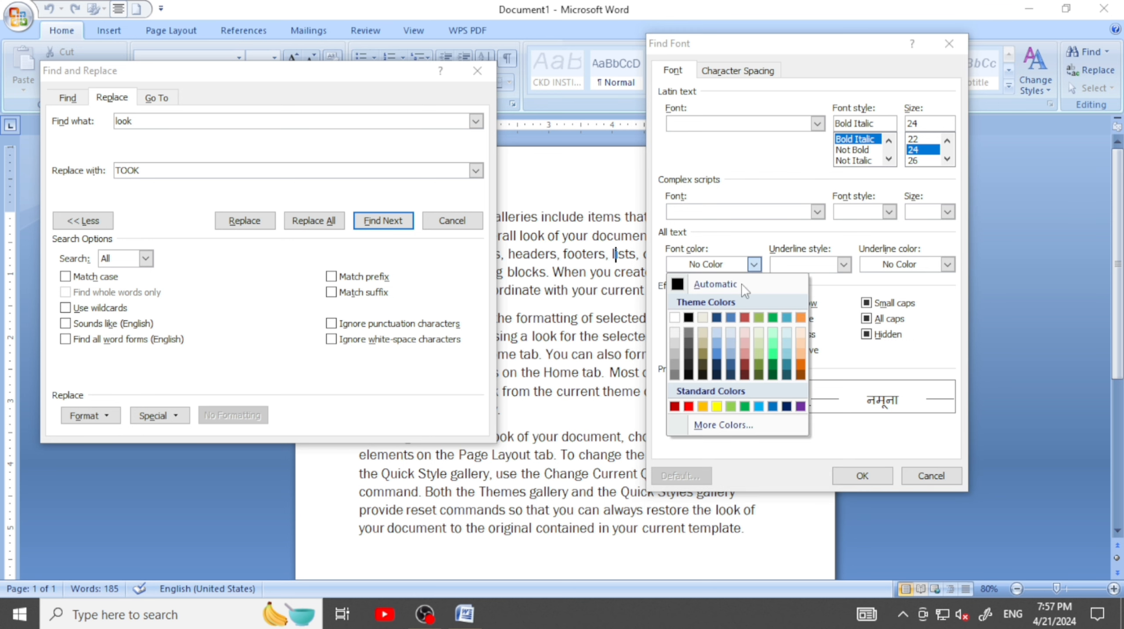
{"action": "left_click", "coordinate": [731, 406]}
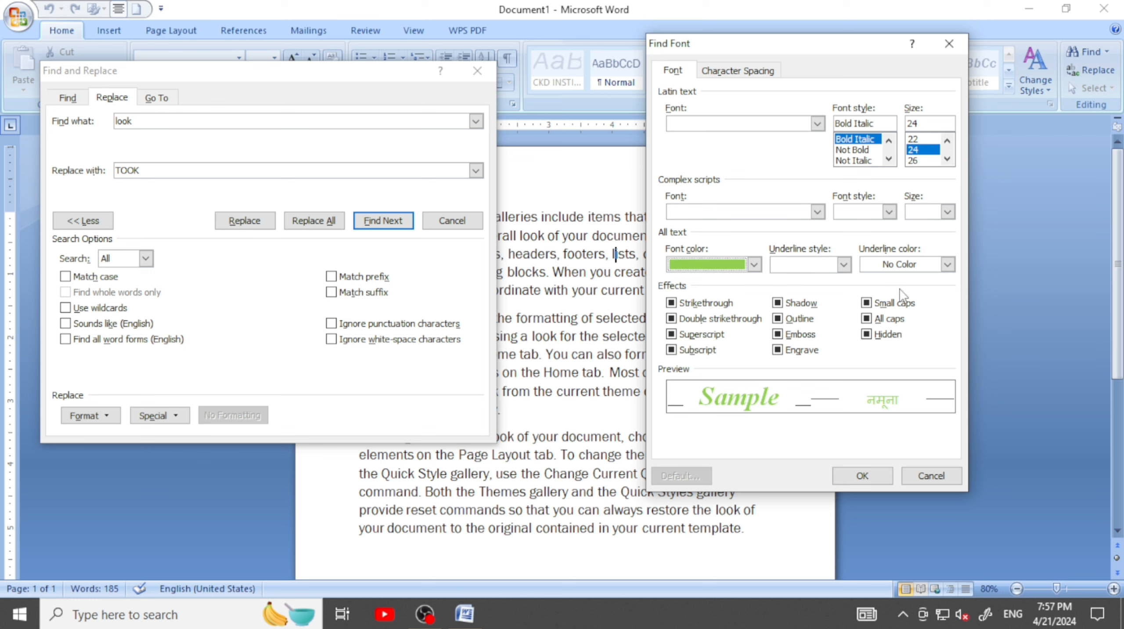
Add a single underline in red to the search text's font format and apply the format
{"action": "left_click", "coordinate": [844, 266]}
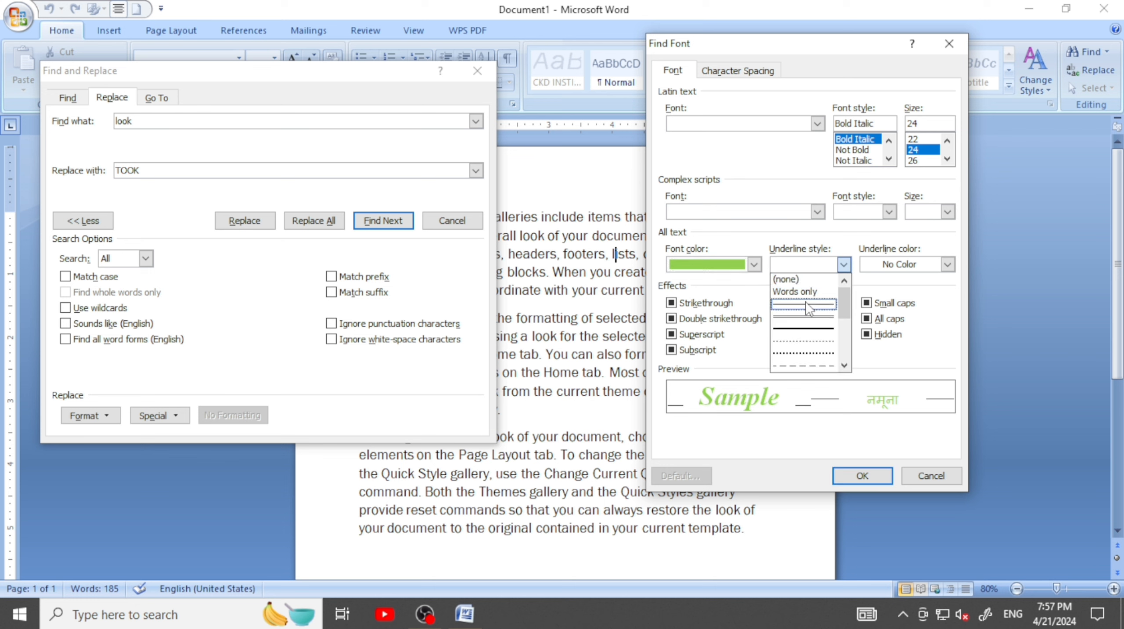
{"action": "left_click", "coordinate": [804, 304]}
{"action": "left_click", "coordinate": [842, 265]}
{"action": "left_click", "coordinate": [810, 304]}
{"action": "left_click", "coordinate": [948, 265]}
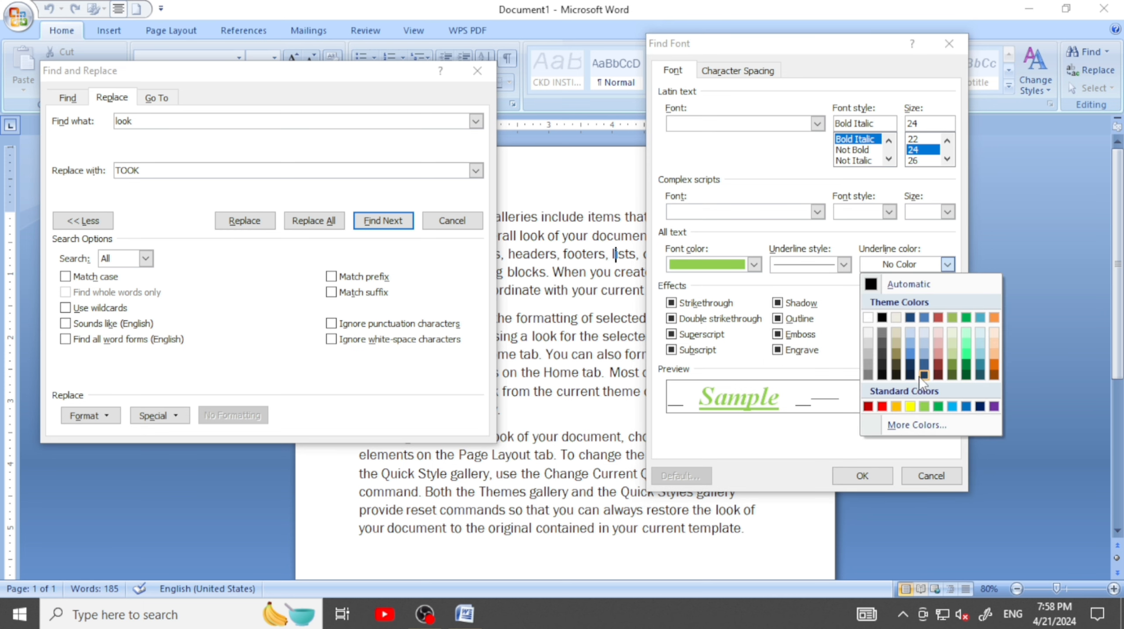
{"action": "left_click", "coordinate": [881, 405]}
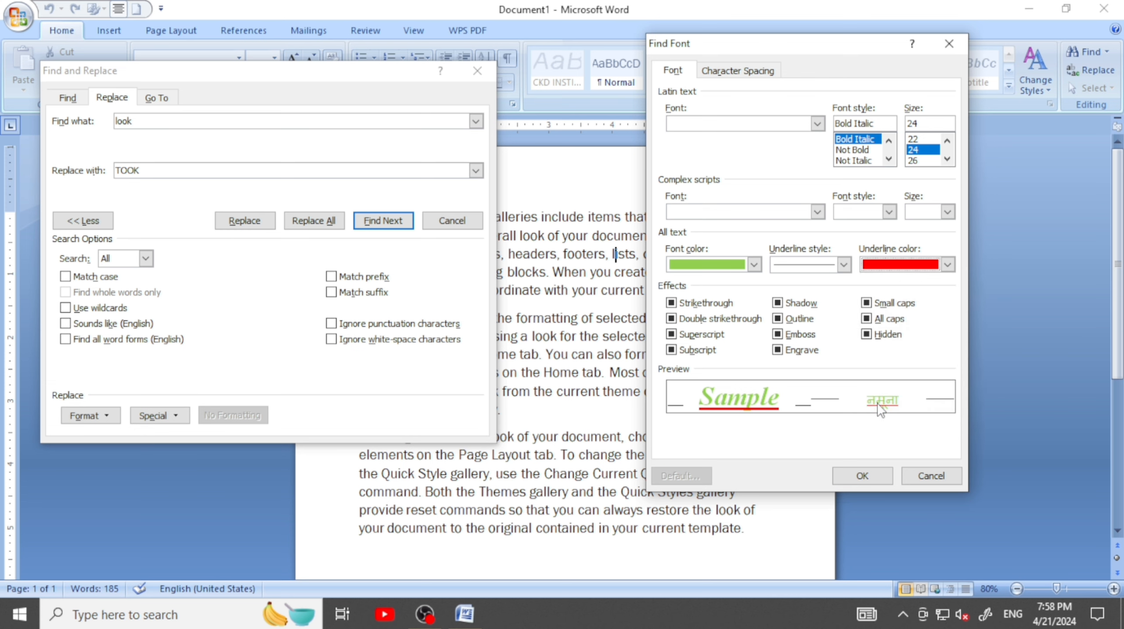
{"action": "left_click", "coordinate": [861, 472]}
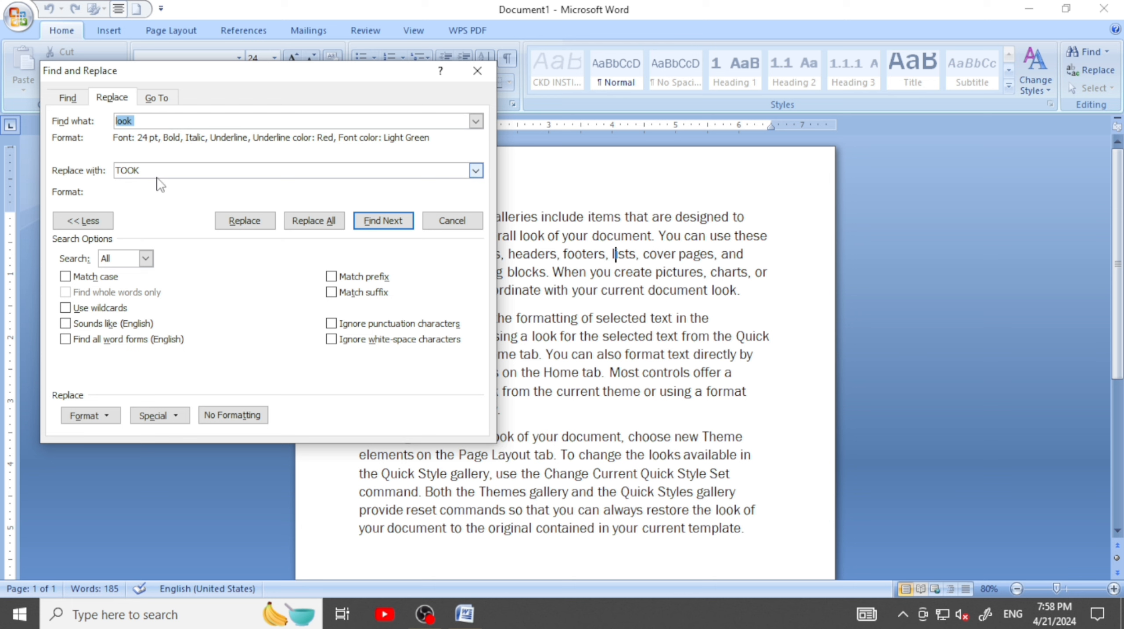
Remove the trailing space after "look" in the search text and clear its font formatting
{"action": "left_click", "coordinate": [475, 121]}
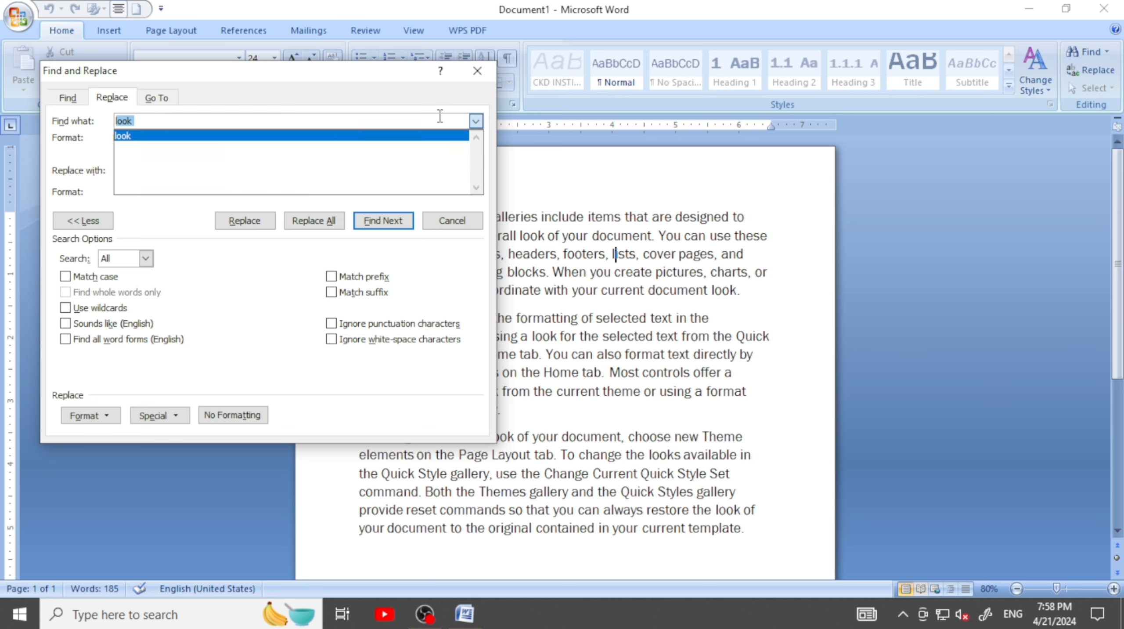
{"action": "left_click", "coordinate": [443, 117]}
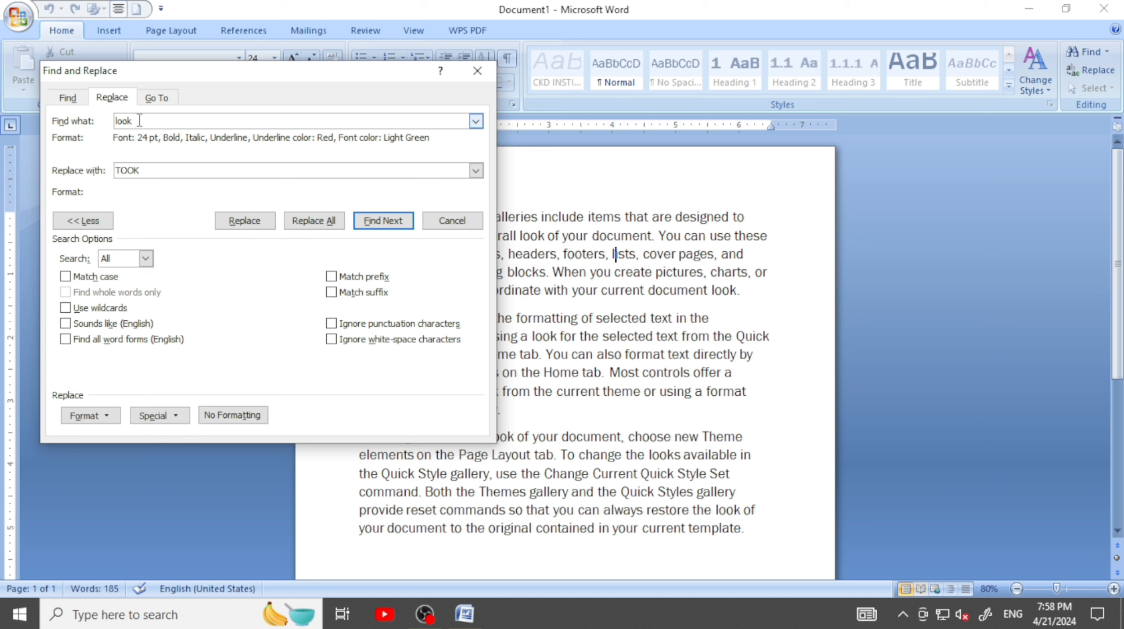
{"action": "key", "text": "BackSpace"}
{"action": "left_click", "coordinate": [230, 420]}
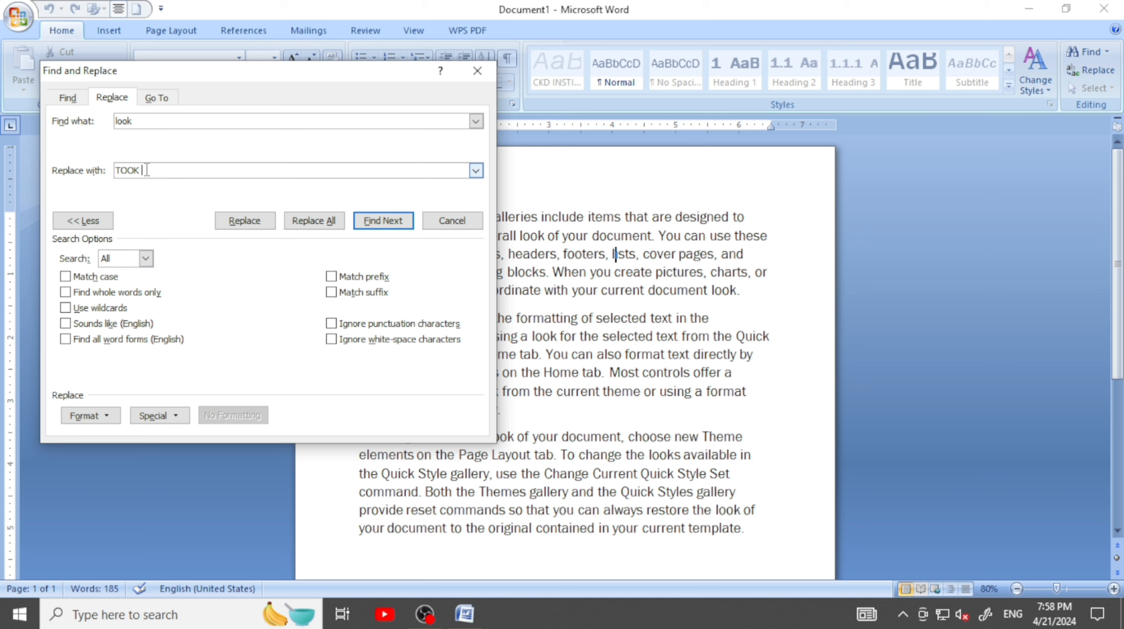
Set the font format of the replacement text "TOOK" to 24 pt, Bold Italic and light green
{"action": "left_click", "coordinate": [142, 121]}
{"action": "left_click", "coordinate": [154, 171]}
{"action": "left_click", "coordinate": [105, 415]}
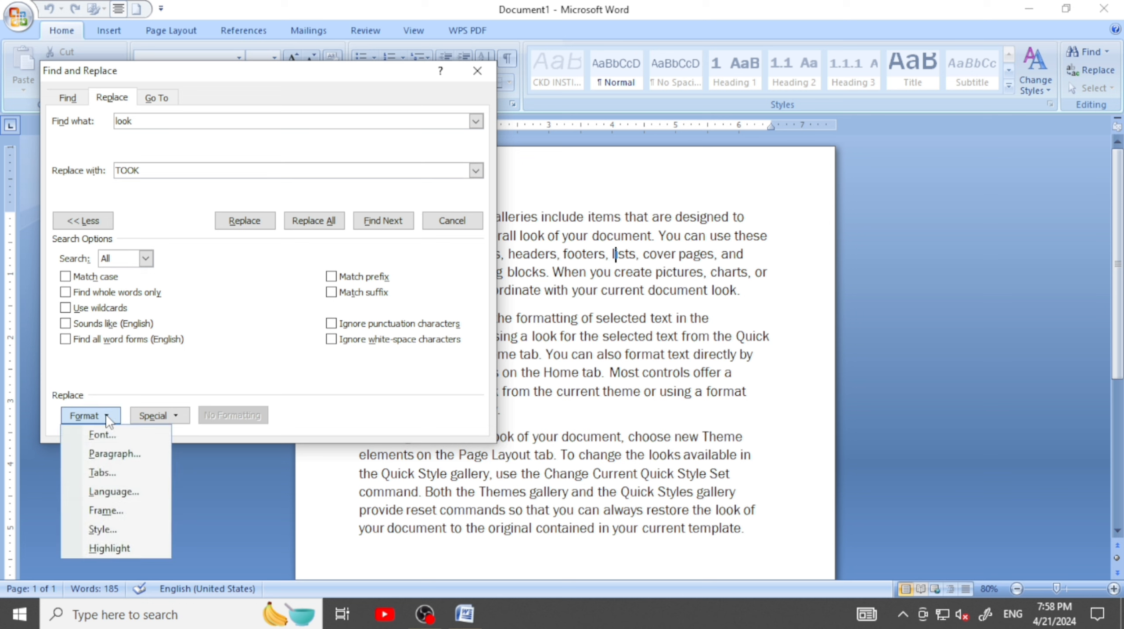
{"action": "left_click", "coordinate": [103, 432]}
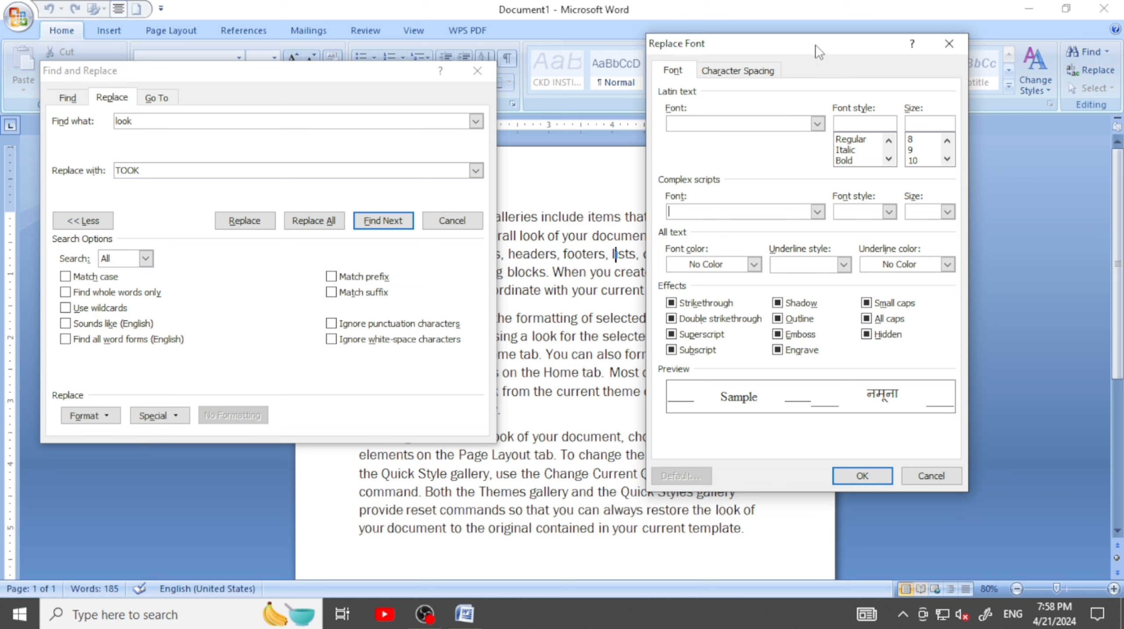
{"action": "scroll", "coordinate": [933, 154], "scroll_direction": "down", "scroll_amount": 3}
{"action": "left_click", "coordinate": [913, 150]}
{"action": "scroll", "coordinate": [858, 150], "scroll_direction": "down", "scroll_amount": 1}
{"action": "left_click", "coordinate": [857, 139]}
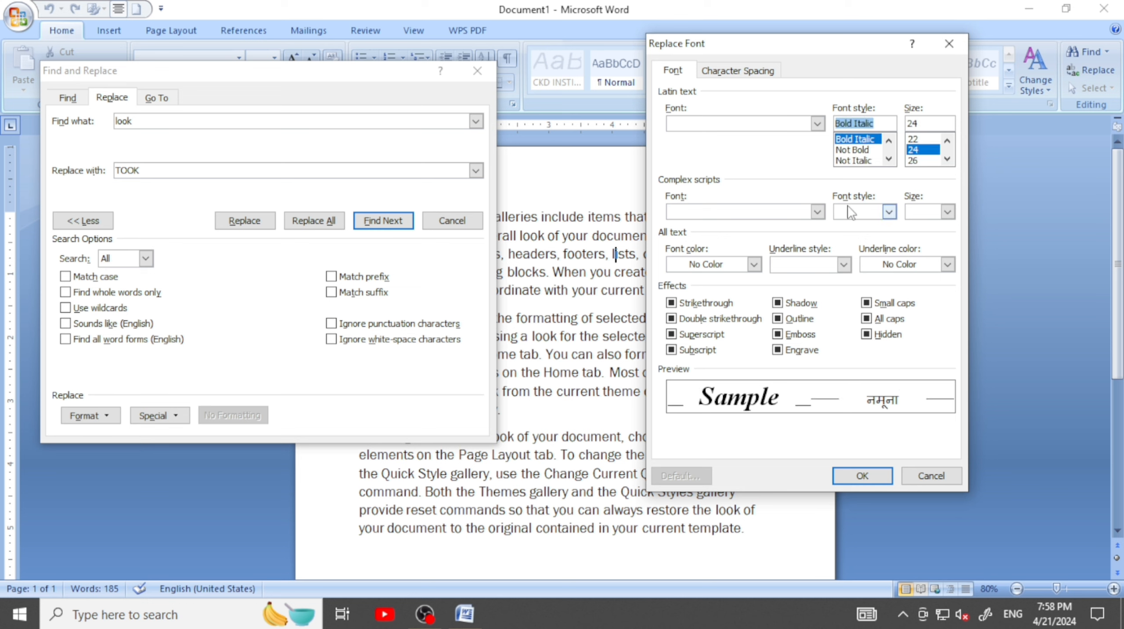
{"action": "left_click", "coordinate": [754, 264]}
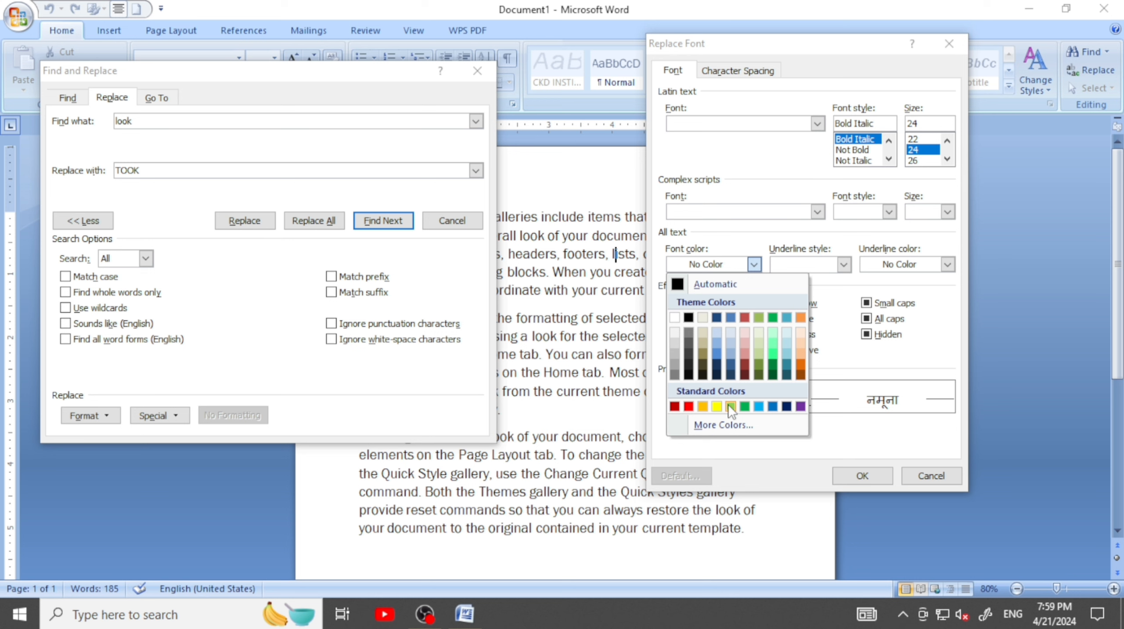
{"action": "left_click", "coordinate": [728, 404]}
Add a single red underline to the replacement text's format, apply it and move the dialog aside to uncover the document text
{"action": "left_click", "coordinate": [844, 264]}
{"action": "left_click", "coordinate": [814, 303]}
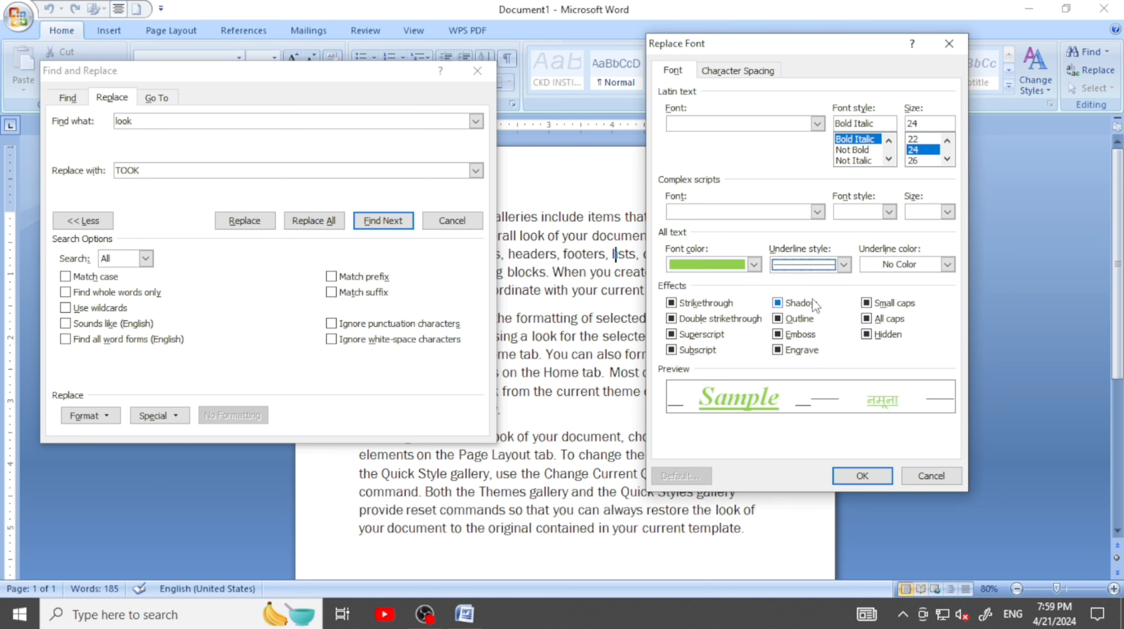
{"action": "left_click", "coordinate": [947, 264]}
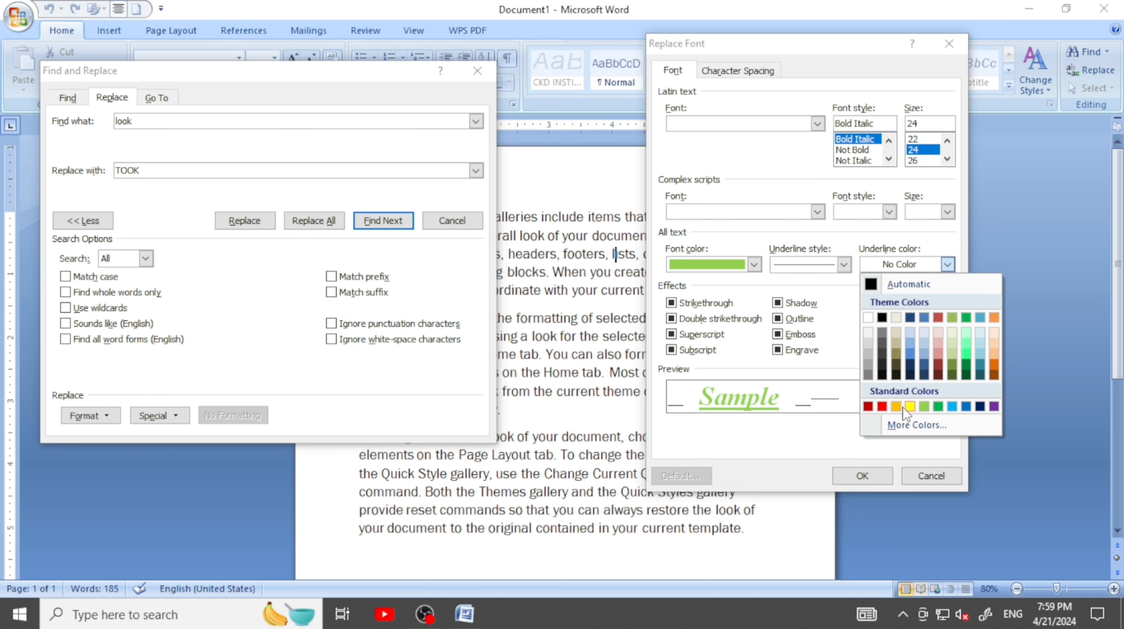
{"action": "left_click", "coordinate": [885, 405]}
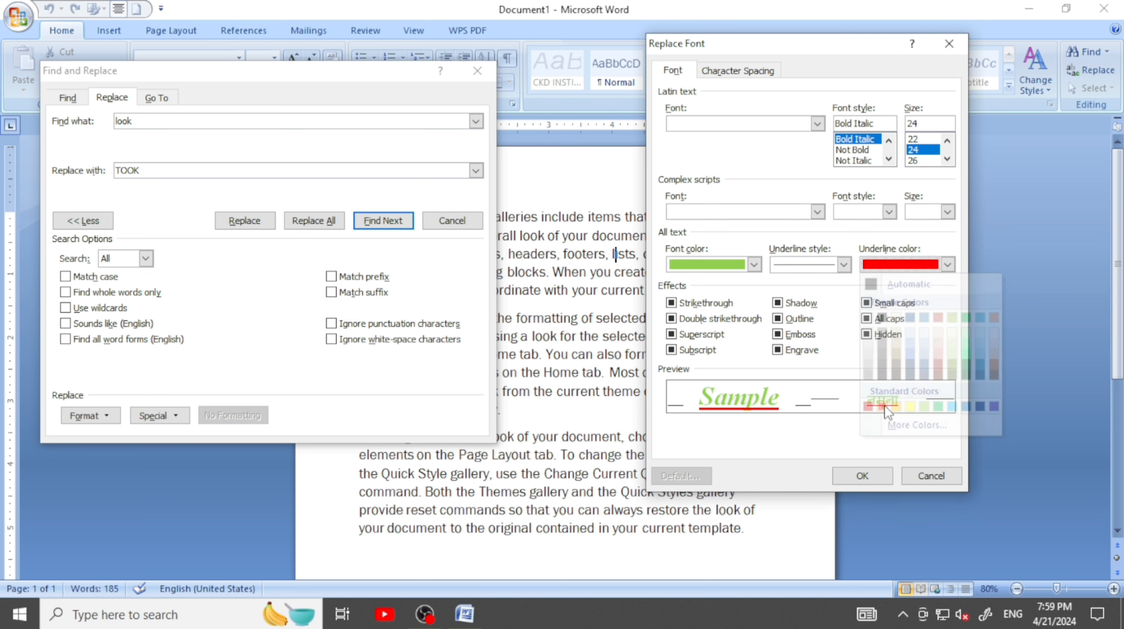
{"action": "left_click", "coordinate": [863, 476]}
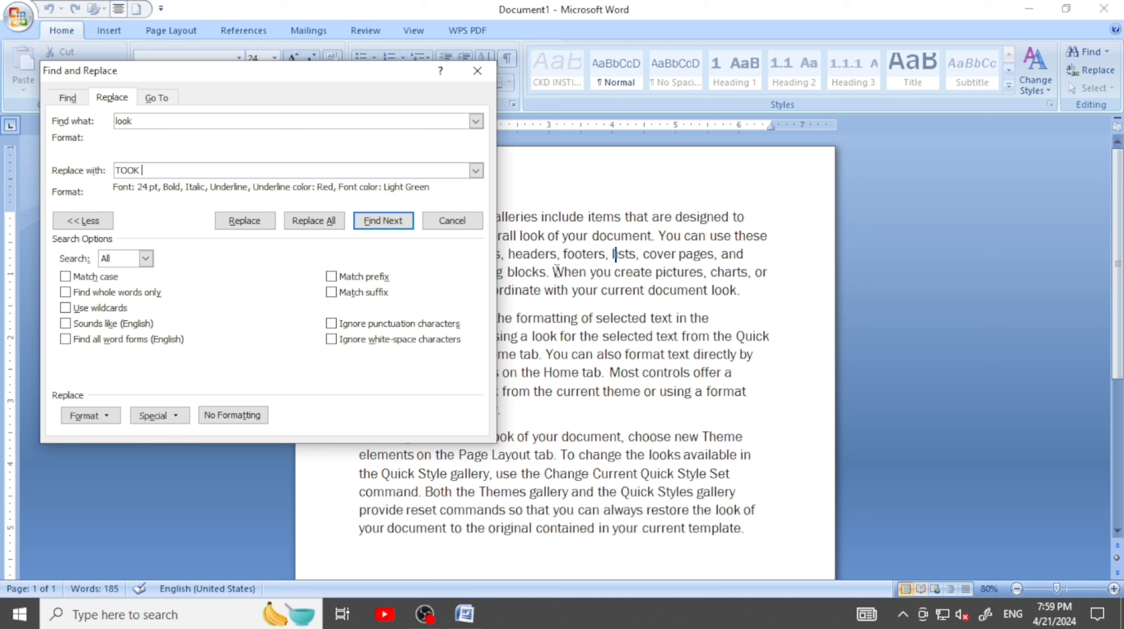
{"action": "left_click_drag", "start_coordinate": [359, 80], "coordinate": [238, 74]}
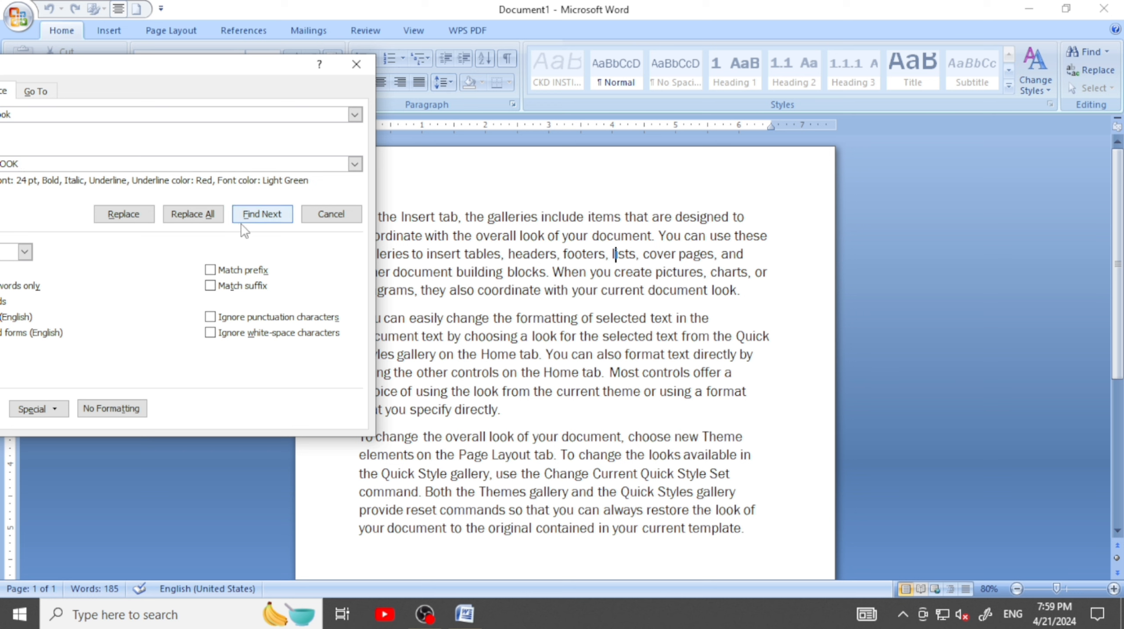
Replace all occurrences of "look" with the formatted "TOOK", close the dialog and review the replaced words throughout the text
{"action": "left_click", "coordinate": [193, 214]}
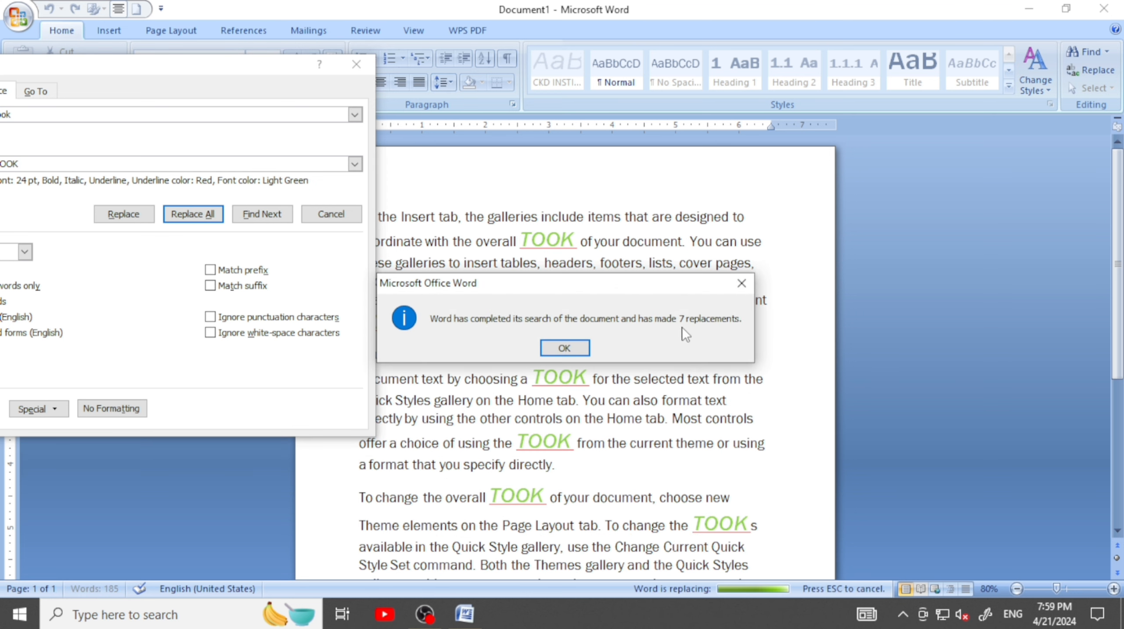
{"action": "left_click", "coordinate": [552, 350]}
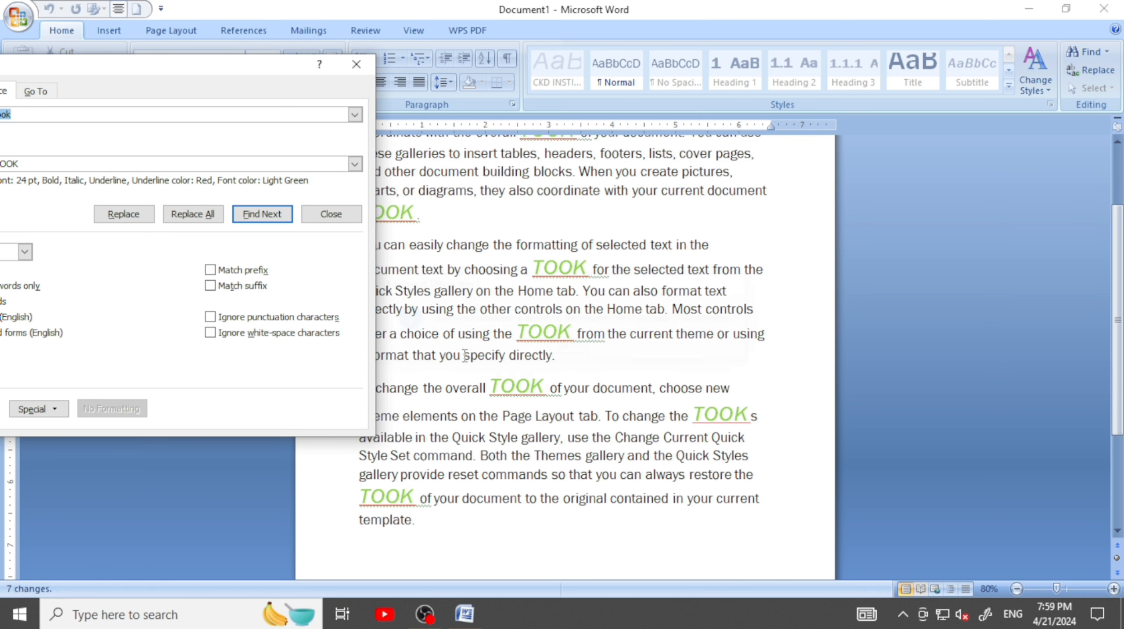
{"action": "left_click", "coordinate": [356, 65]}
{"action": "scroll", "coordinate": [550, 326], "scroll_direction": "up", "scroll_amount": 3}
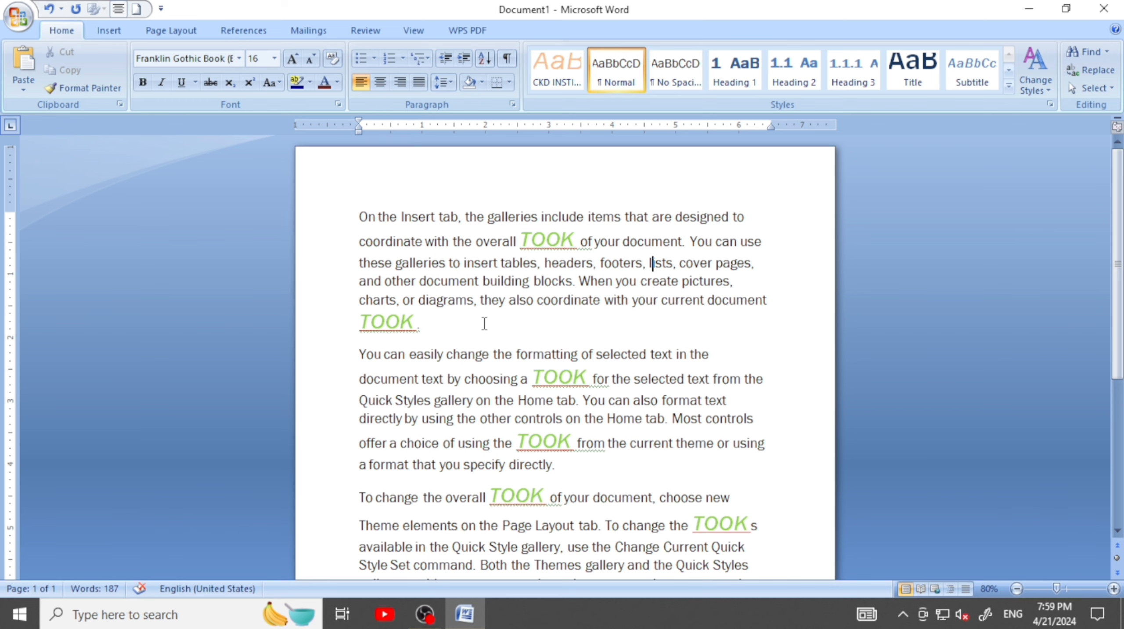
{"action": "scroll", "coordinate": [484, 324], "scroll_direction": "down", "scroll_amount": 3}
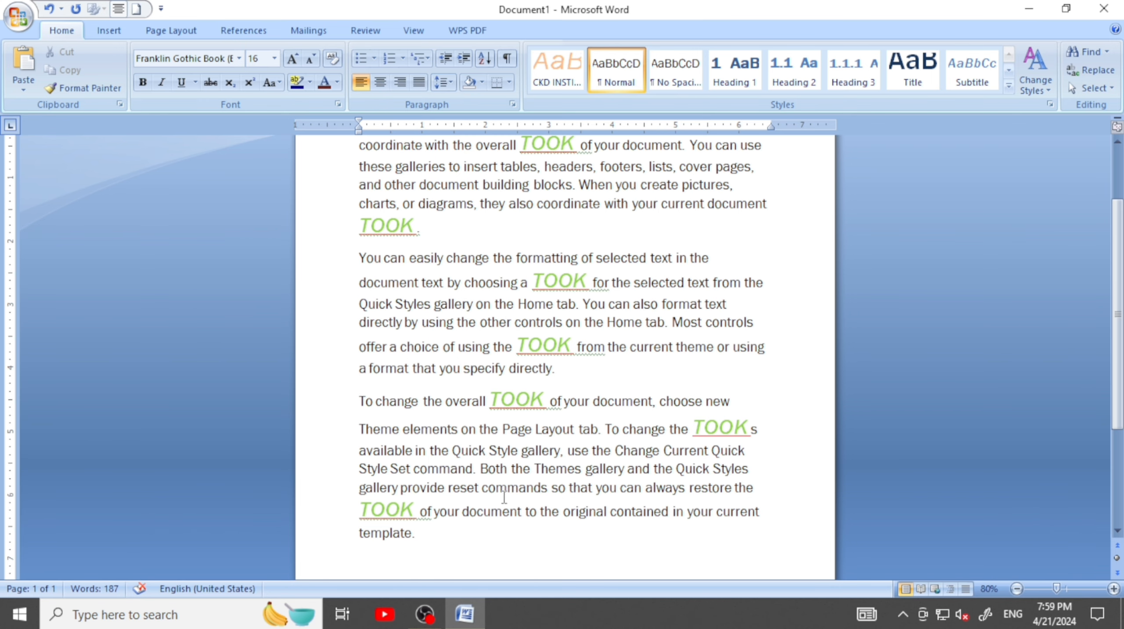
{"action": "scroll", "coordinate": [511, 475], "scroll_direction": "up", "scroll_amount": 3}
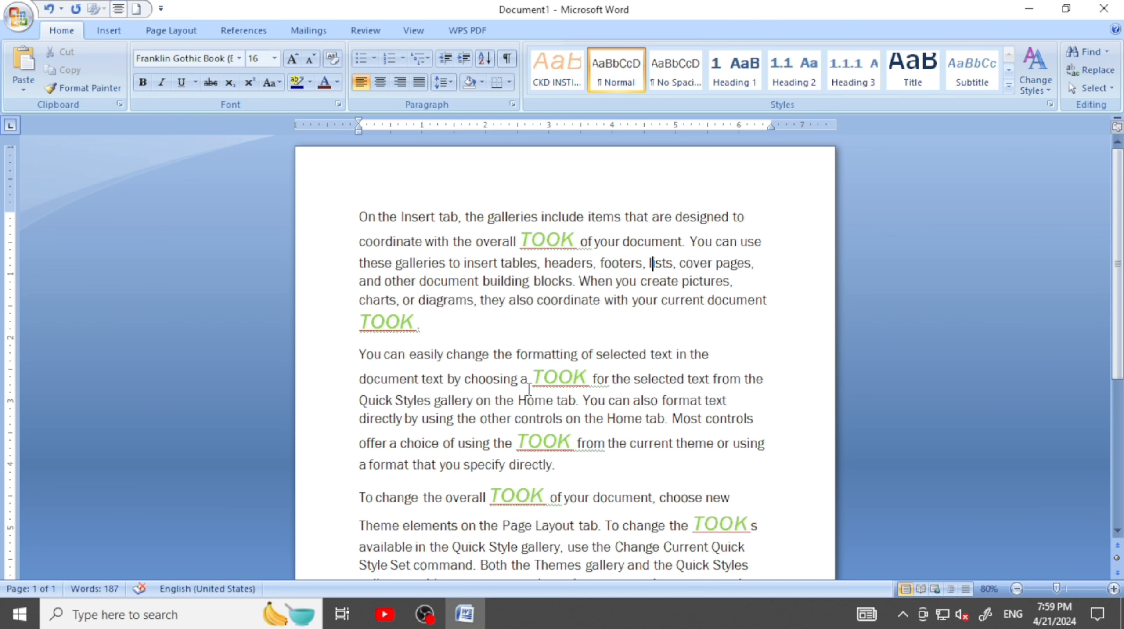
{"action": "scroll", "coordinate": [529, 387], "scroll_direction": "down", "scroll_amount": 8}
{"action": "scroll", "coordinate": [533, 360], "scroll_direction": "up", "scroll_amount": 8}
Undo the replacement of all "look" occurrences and check the restored text
{"action": "key", "text": "ctrl+z"}
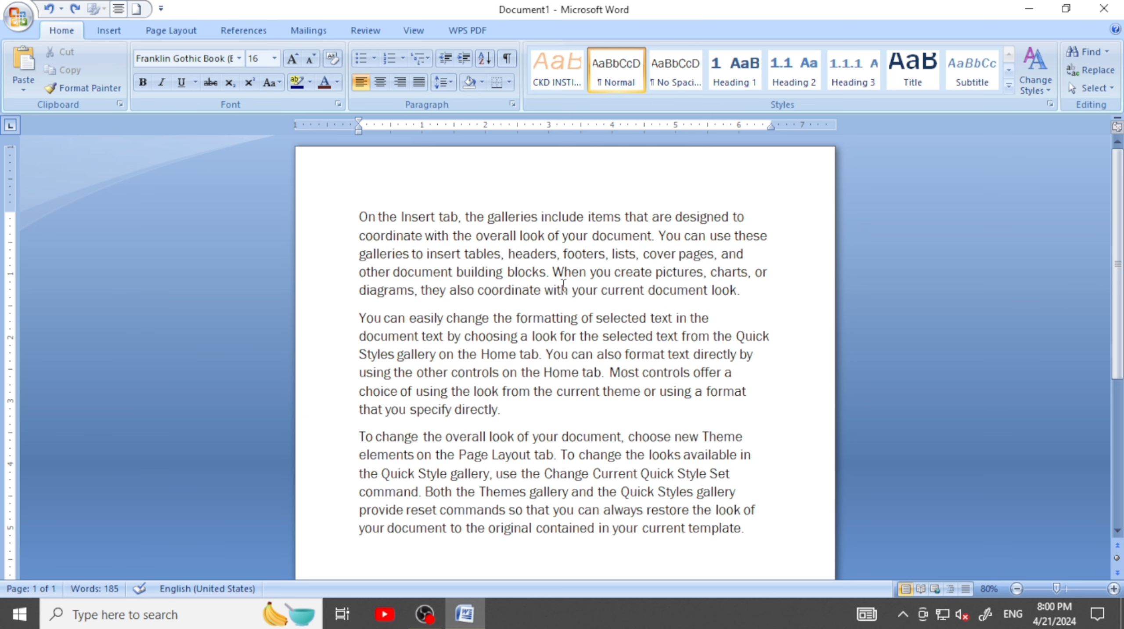
{"action": "scroll", "coordinate": [563, 286], "scroll_direction": "down", "scroll_amount": 2}
{"action": "scroll", "coordinate": [701, 233], "scroll_direction": "up", "scroll_amount": 1}
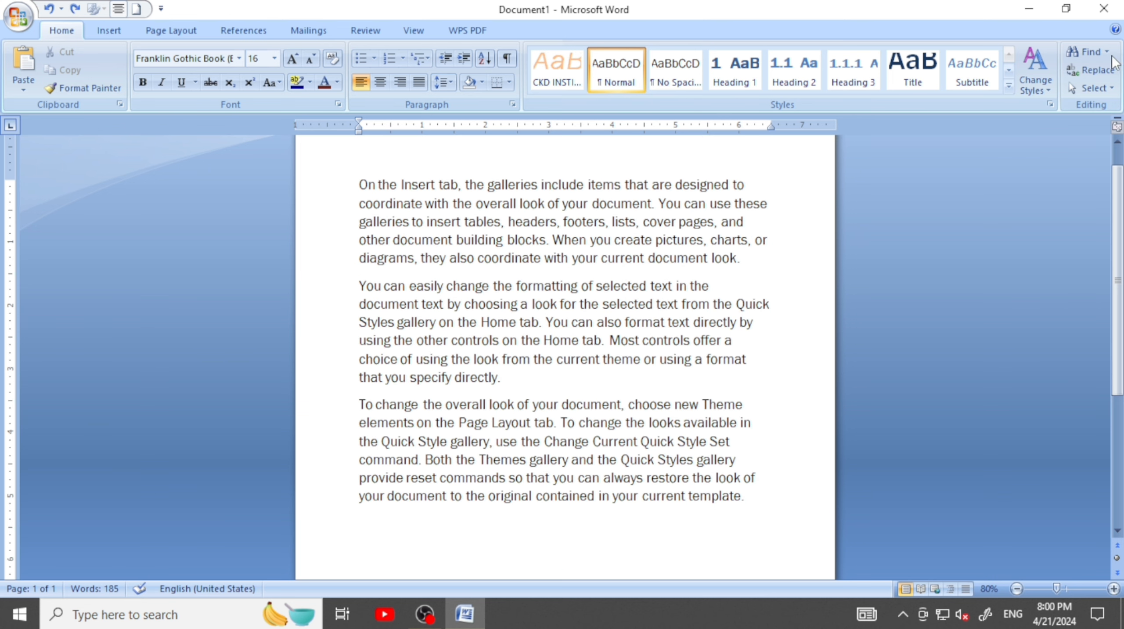
Reopen Find and Replace, collapse the extra search options and bring up the Go To settings
{"action": "left_click", "coordinate": [1090, 52]}
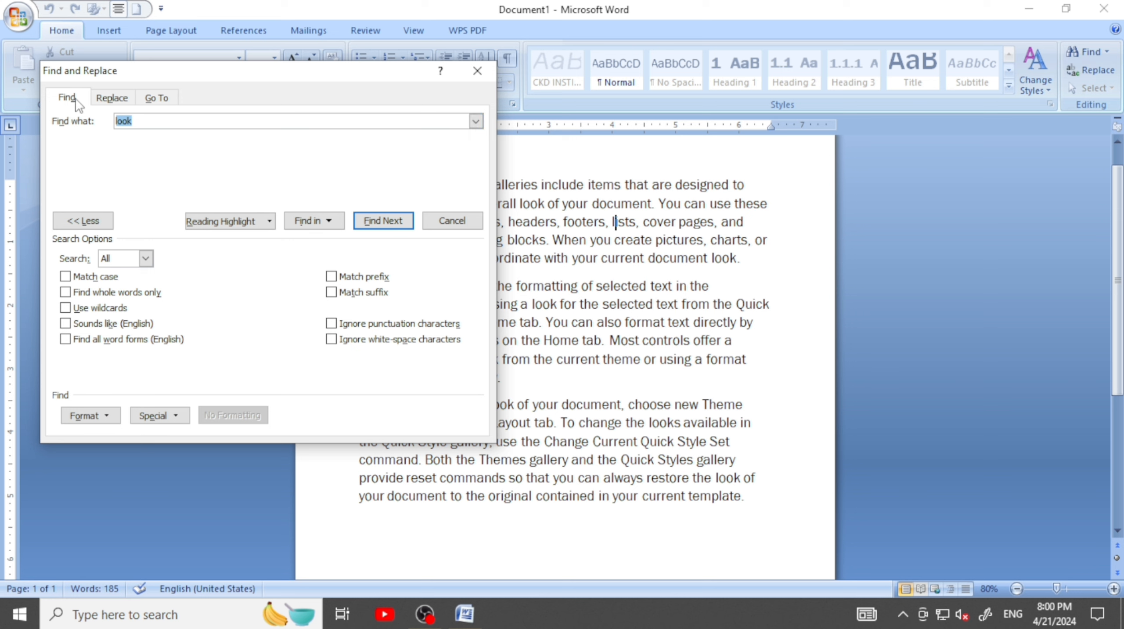
{"action": "left_click", "coordinate": [70, 220]}
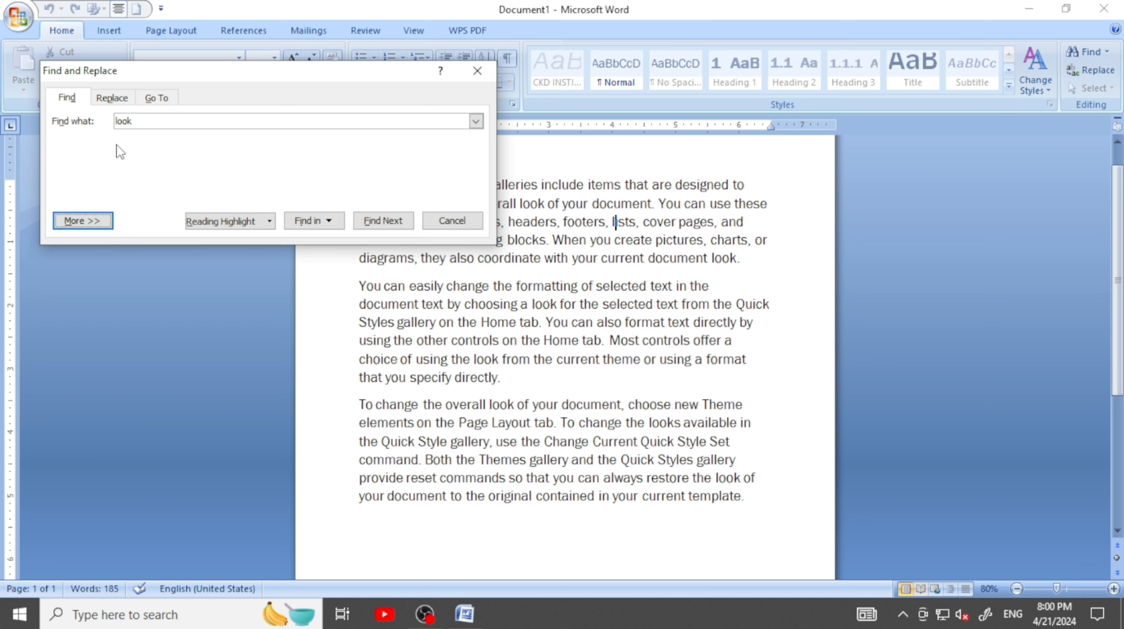
{"action": "left_click", "coordinate": [113, 96]}
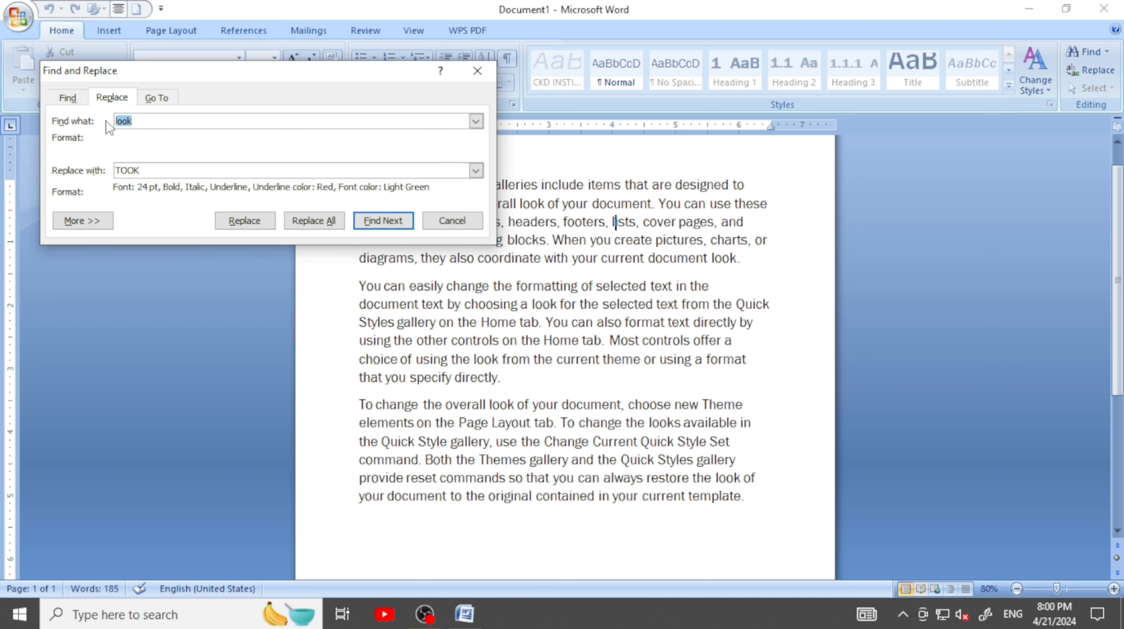
{"action": "left_click", "coordinate": [160, 98]}
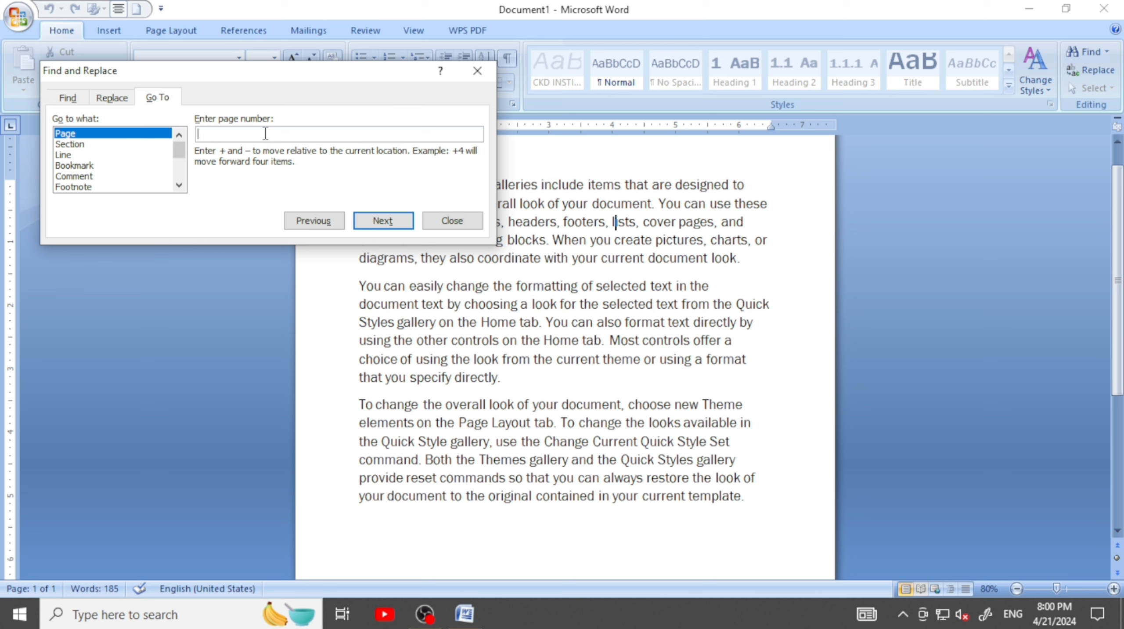
Examine the Go To targets Section, Line, Bookmark, Comment and Footnote, and close the dialog
{"action": "left_click", "coordinate": [76, 145]}
{"action": "left_click", "coordinate": [70, 155]}
{"action": "left_click", "coordinate": [79, 165]}
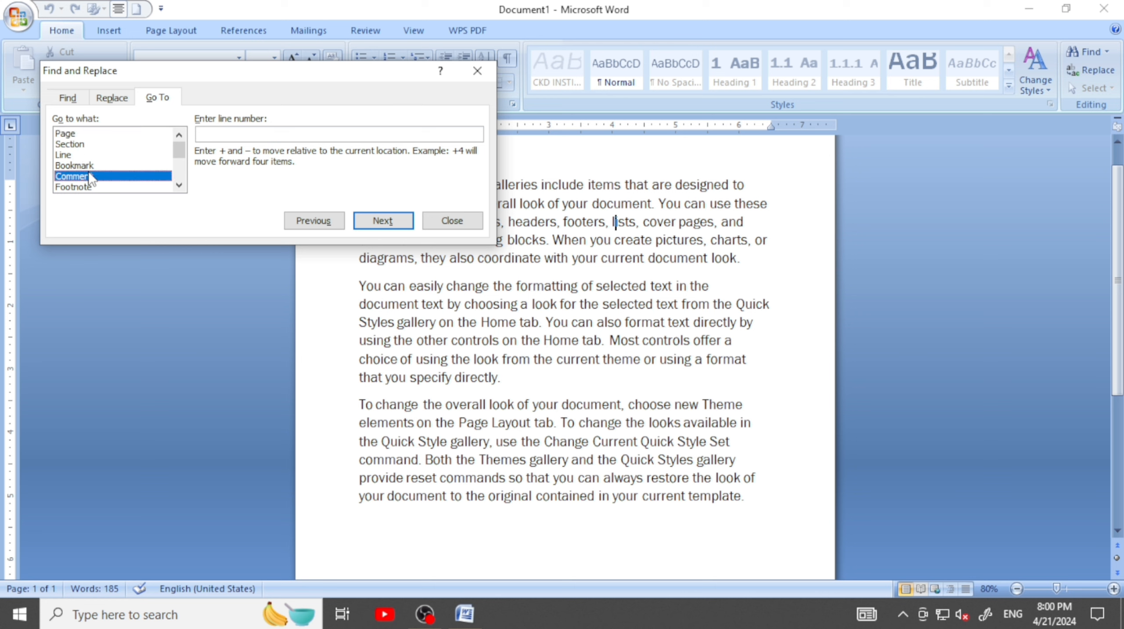
{"action": "left_click", "coordinate": [79, 176]}
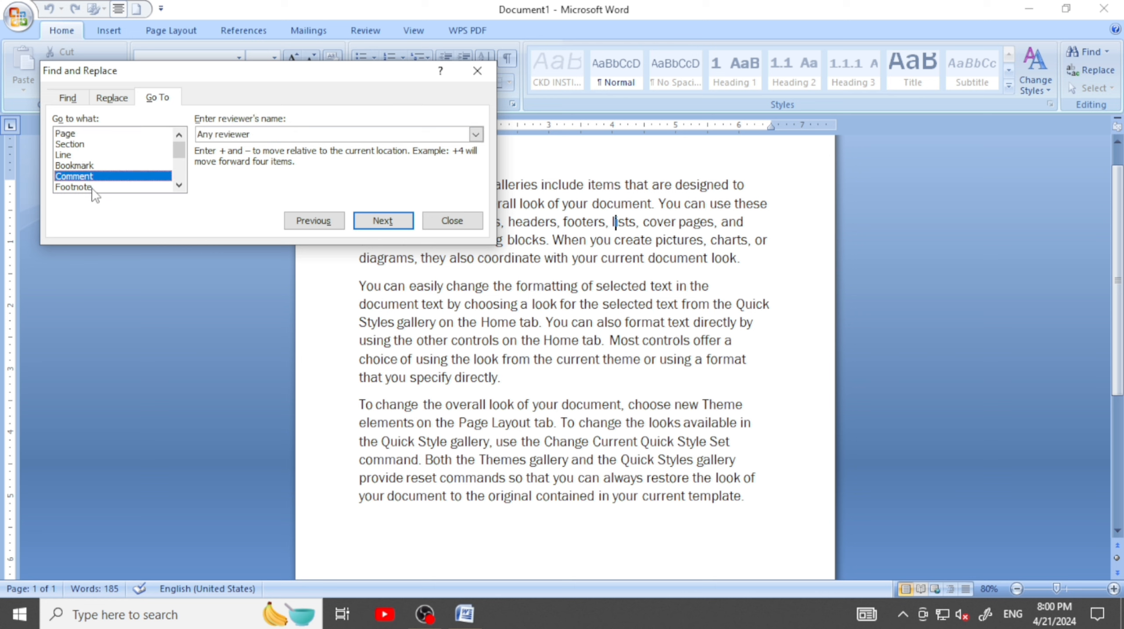
{"action": "left_click", "coordinate": [89, 186]}
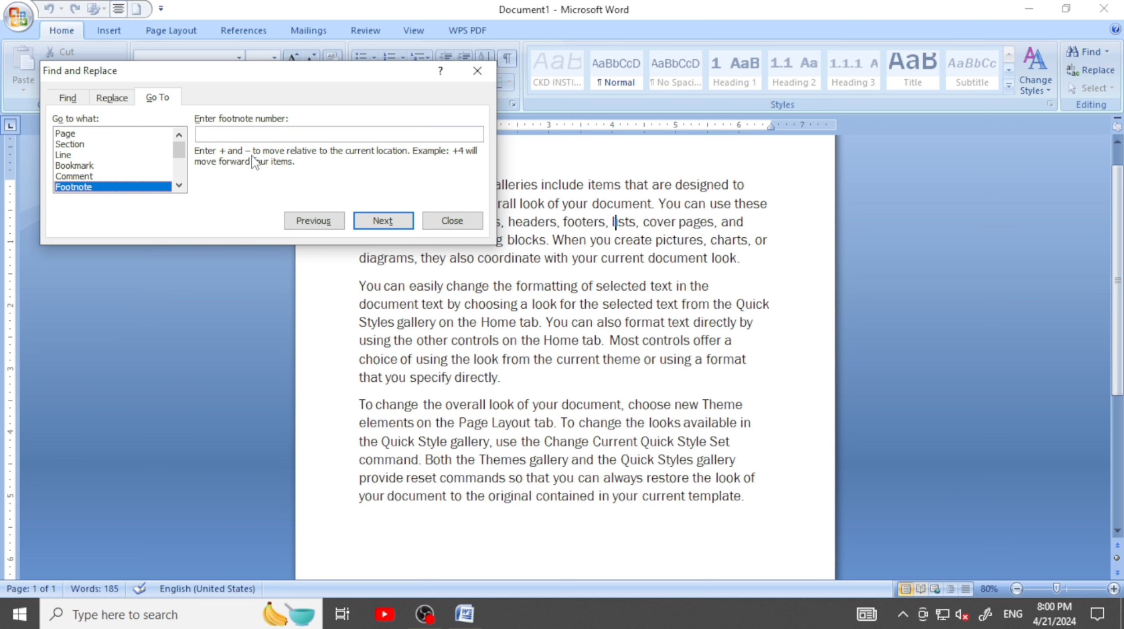
{"action": "left_click", "coordinate": [478, 71]}
{"action": "scroll", "coordinate": [518, 267], "scroll_direction": "up", "scroll_amount": 2}
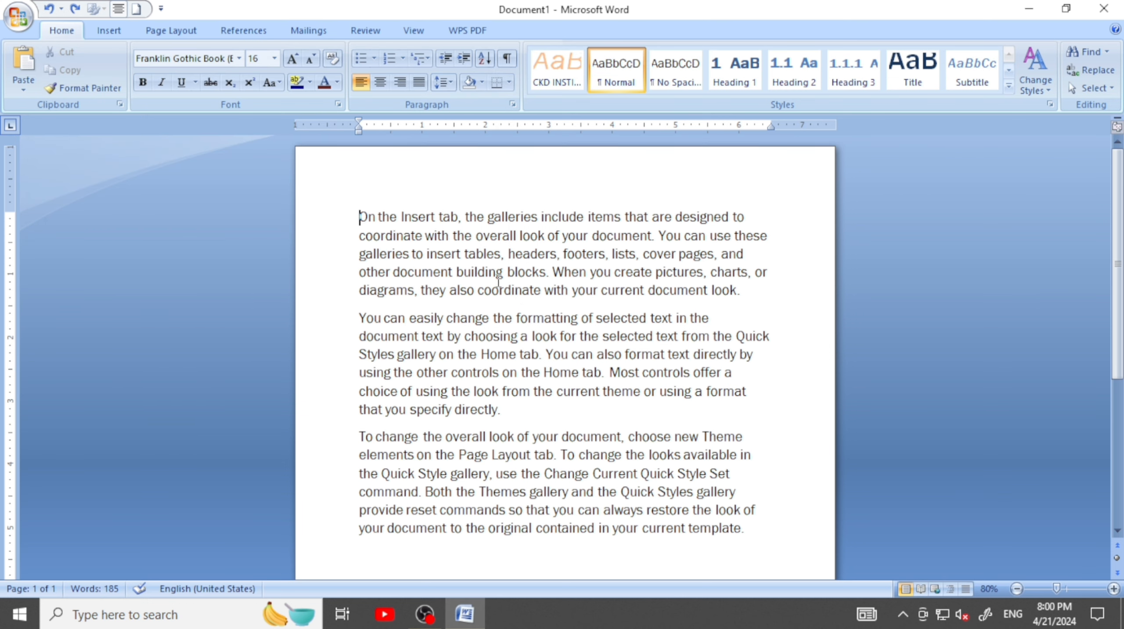
From the start of the text, use Go To with Line as the target to reach line 7, and check the cursor position
{"action": "left_click", "coordinate": [360, 217]}
{"action": "key", "text": "ctrl+f"}
{"action": "left_click", "coordinate": [164, 68]}
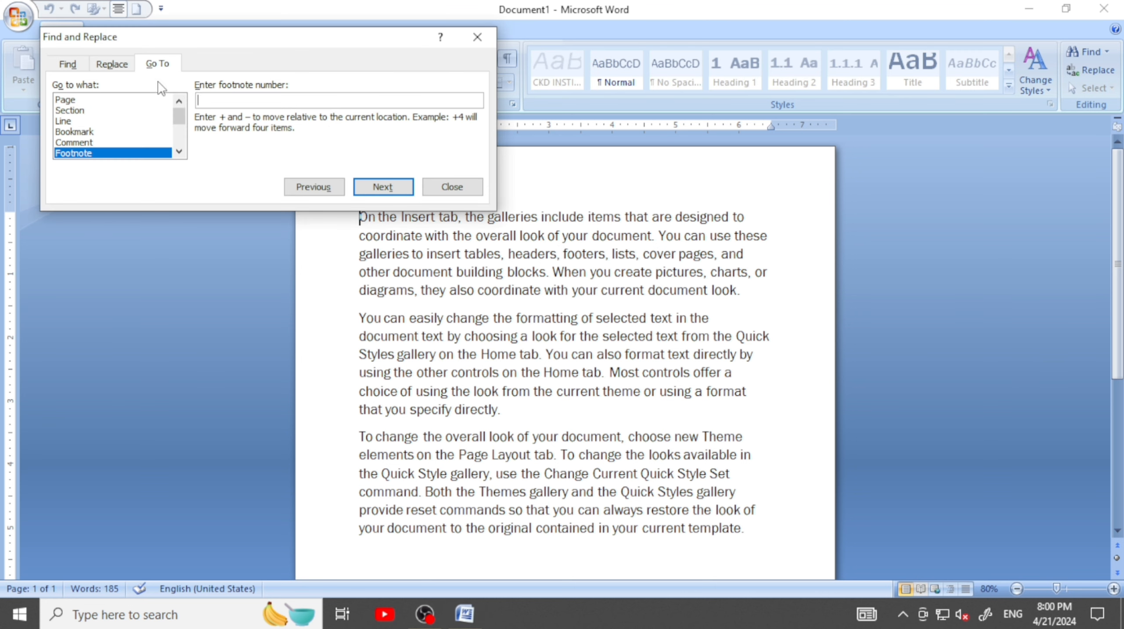
{"action": "left_click", "coordinate": [84, 120]}
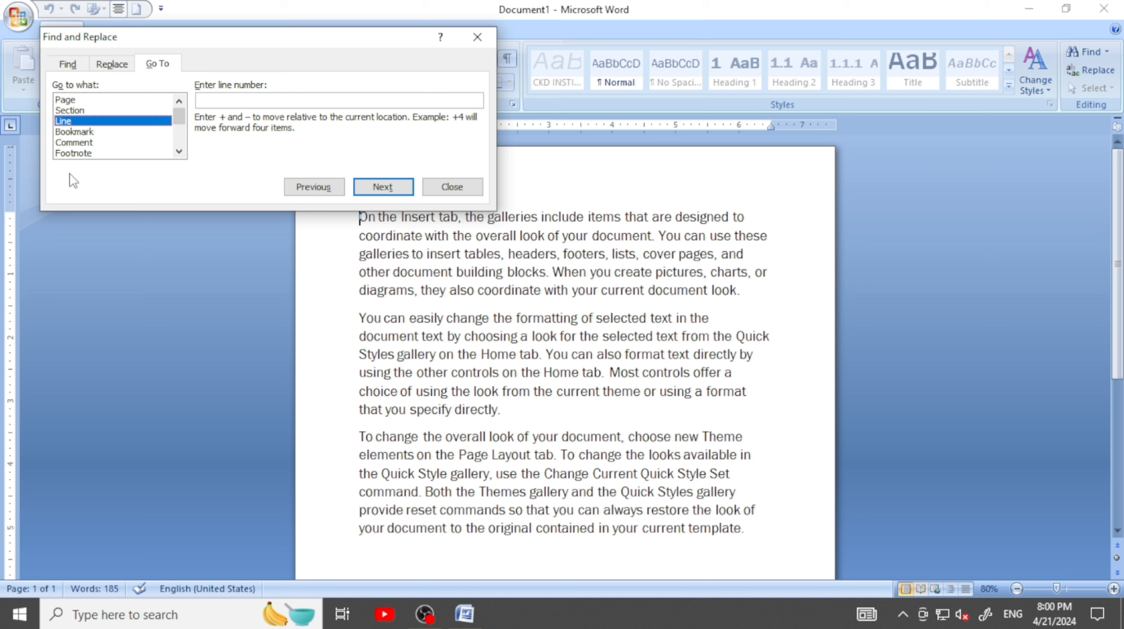
{"action": "left_click", "coordinate": [249, 99]}
{"action": "type", "text": "7"}
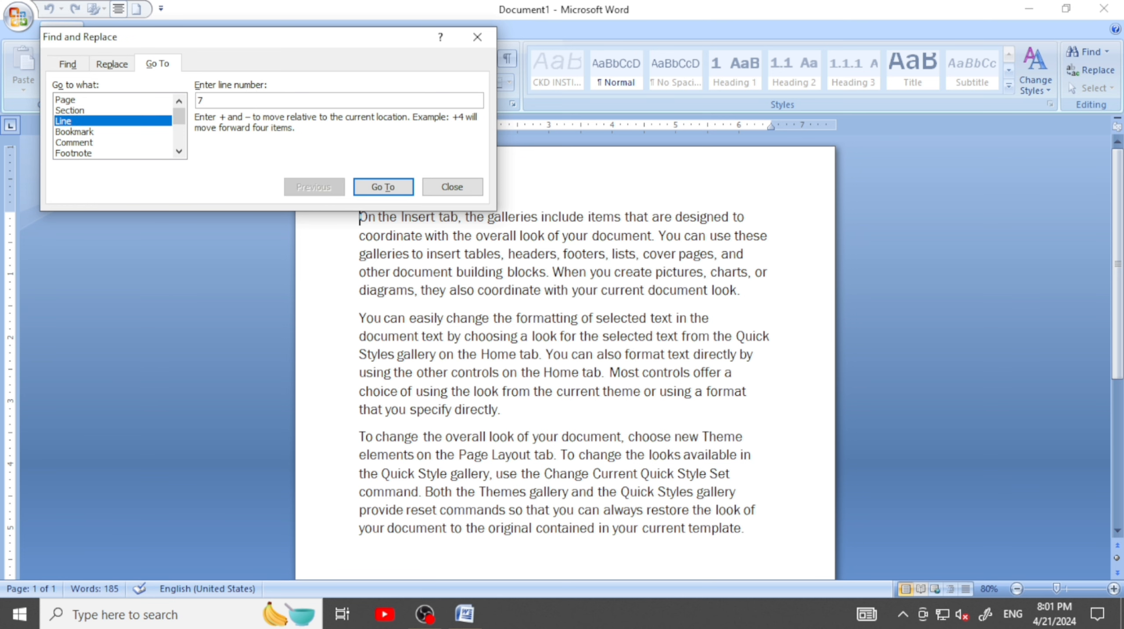
{"action": "left_click", "coordinate": [382, 187]}
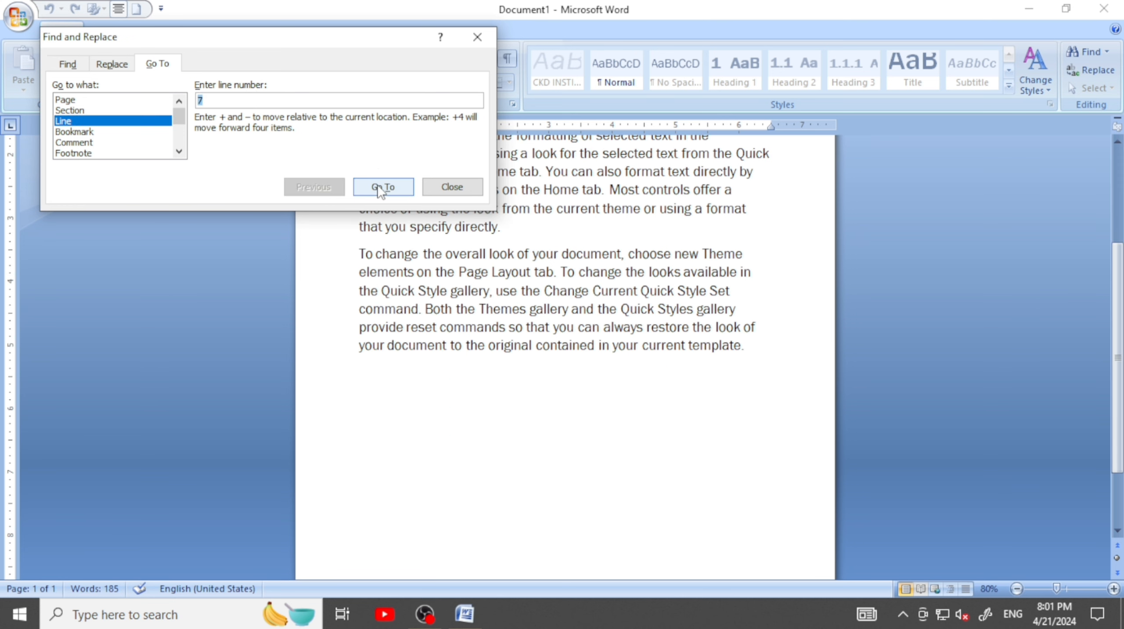
{"action": "left_click", "coordinate": [477, 39]}
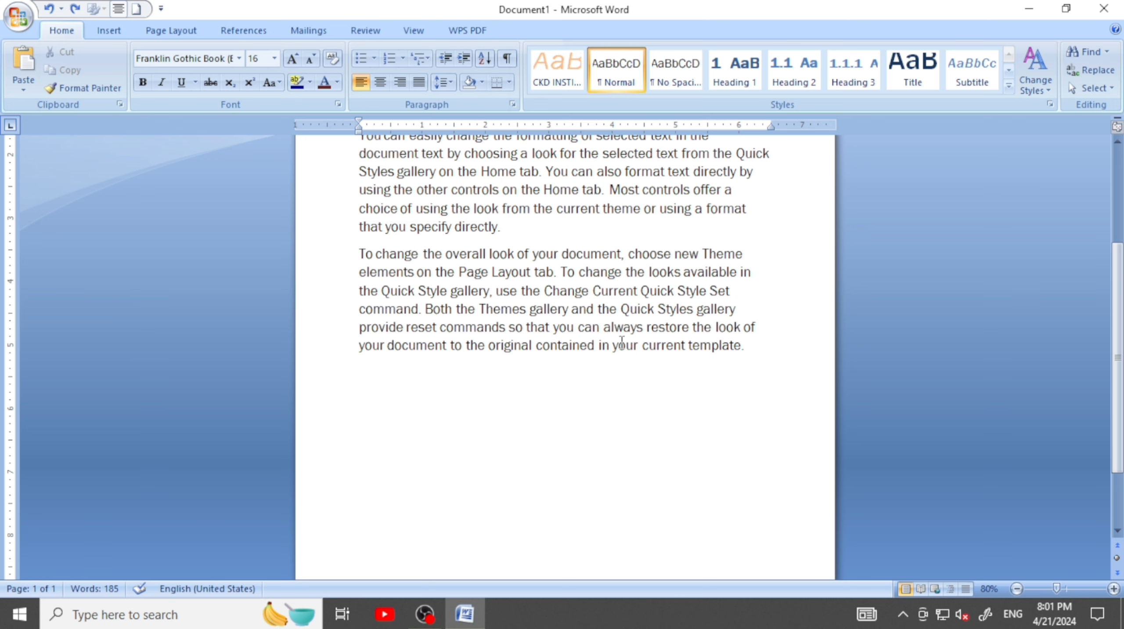
{"action": "scroll", "coordinate": [666, 397], "scroll_direction": "up", "scroll_amount": 3}
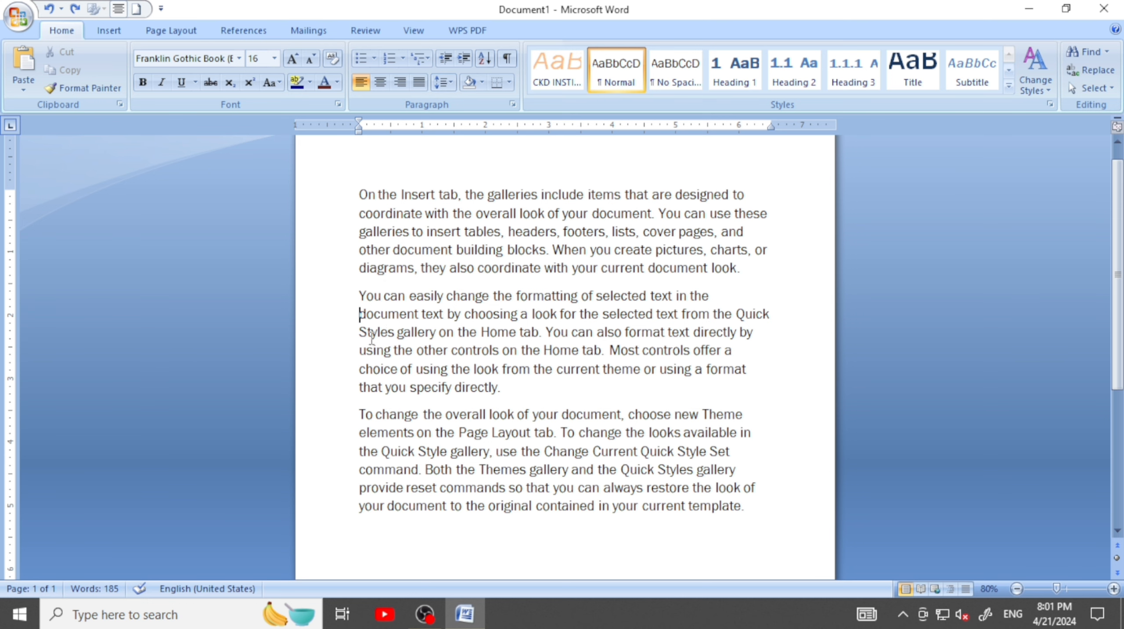
{"action": "scroll", "coordinate": [399, 294], "scroll_direction": "down", "scroll_amount": 3}
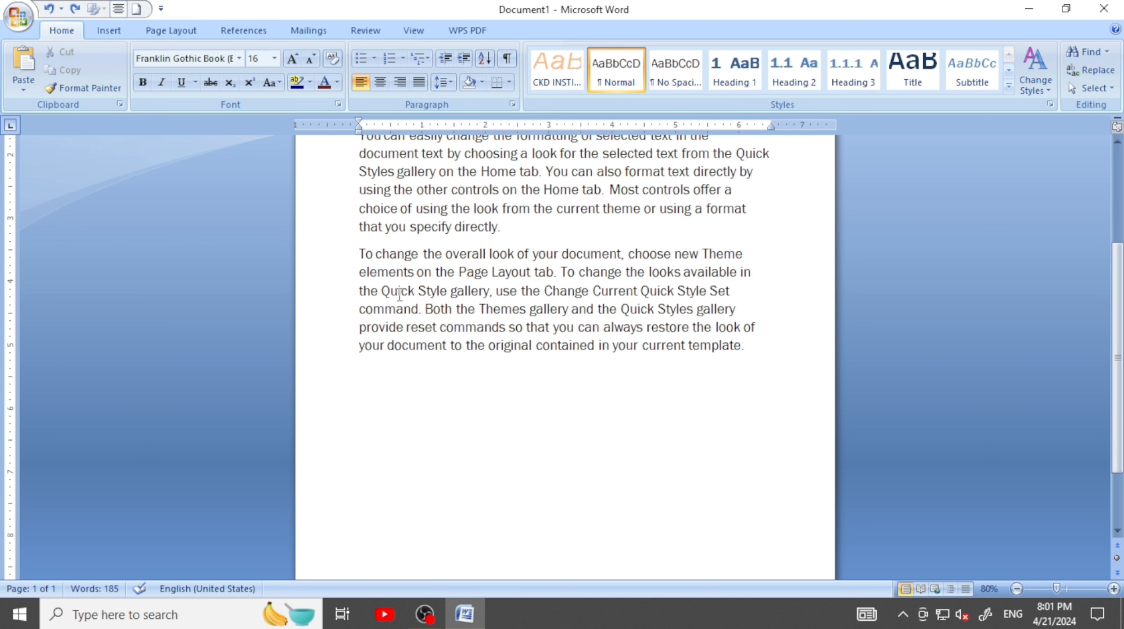
Insert page breaks after the last paragraph until the document has six pages, and view all the pages together
{"action": "left_click", "coordinate": [396, 359]}
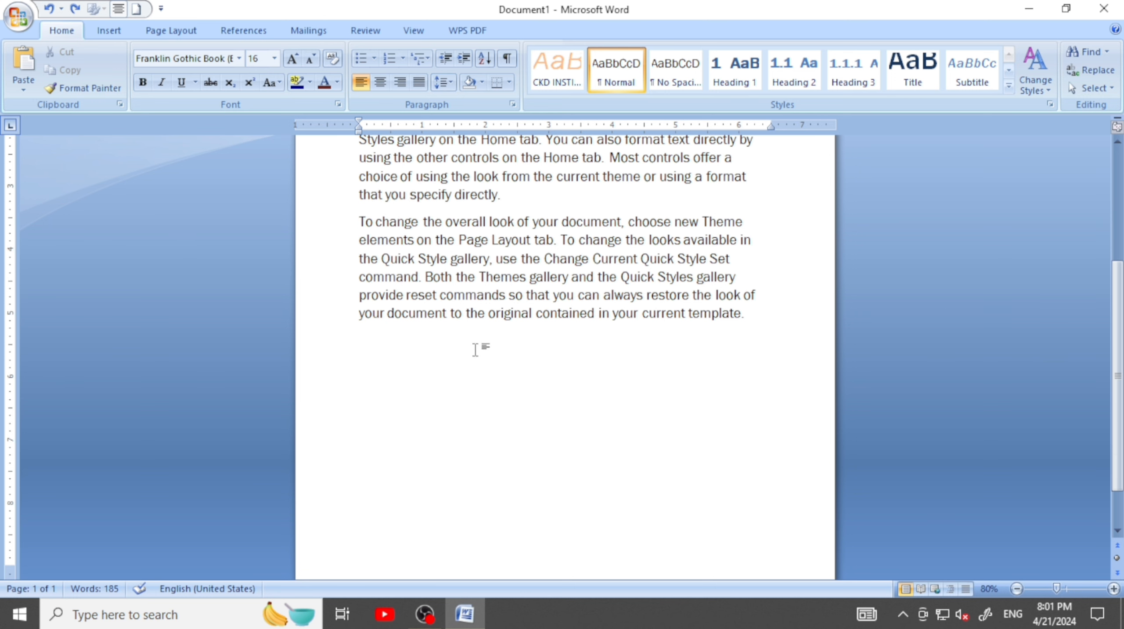
{"action": "key", "text": "ctrl+Return"}
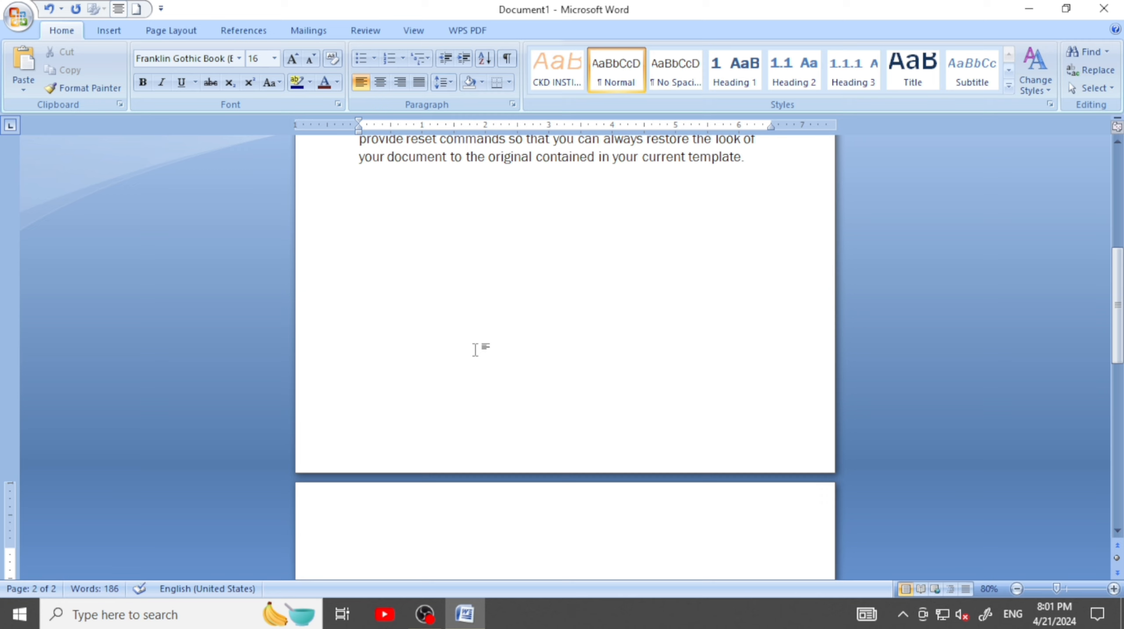
{"action": "key", "text": "ctrl+Return"}
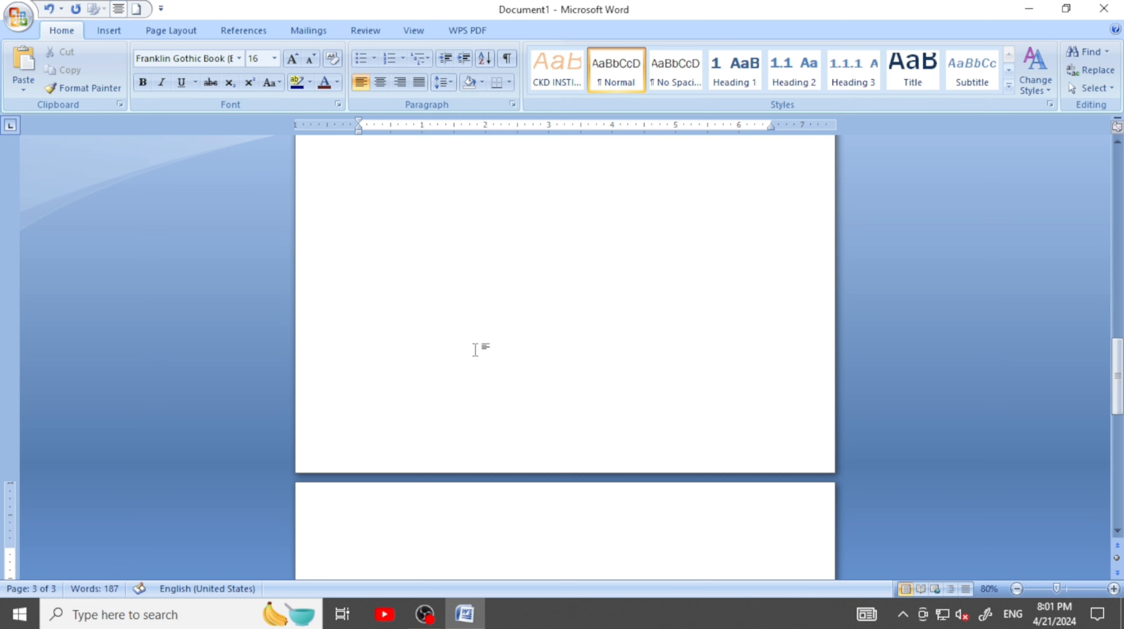
{"action": "key", "text": "ctrl+Return"}
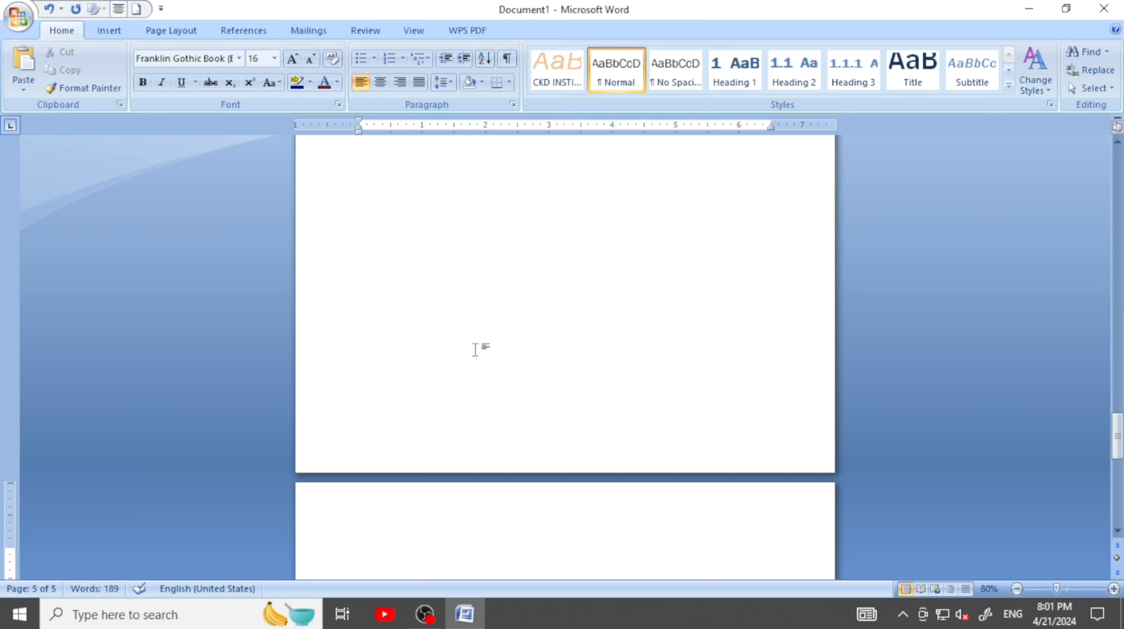
{"action": "key", "text": "ctrl+Return"}
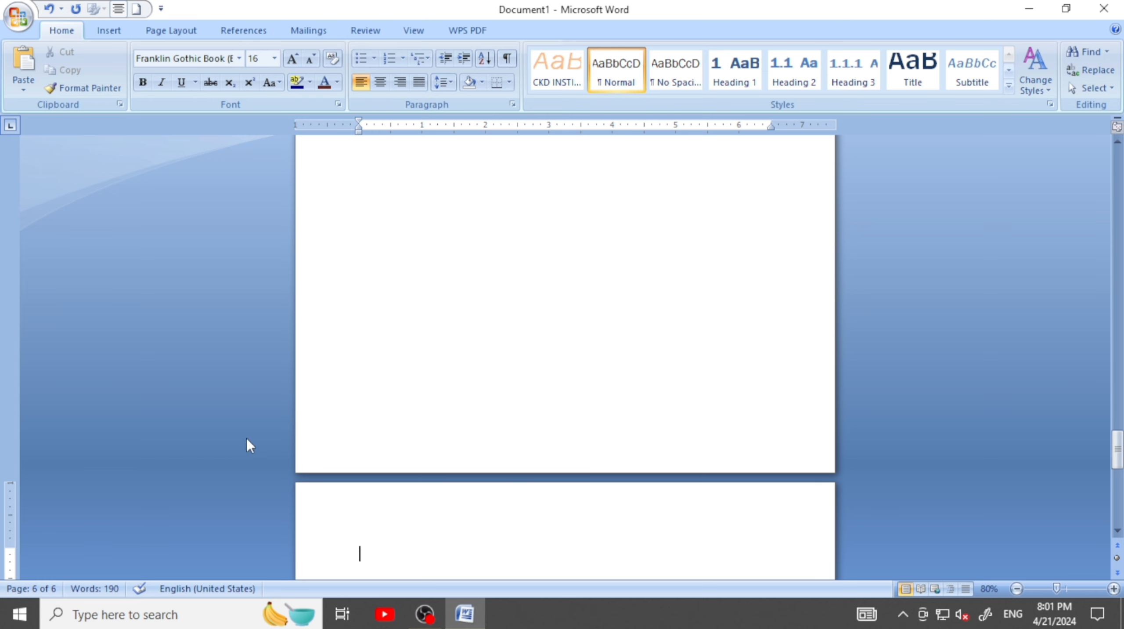
{"action": "scroll", "coordinate": [345, 392], "scroll_direction": "down", "scroll_amount": 3}
{"action": "scroll", "coordinate": [345, 392], "scroll_direction": "down", "scroll_amount": 3}
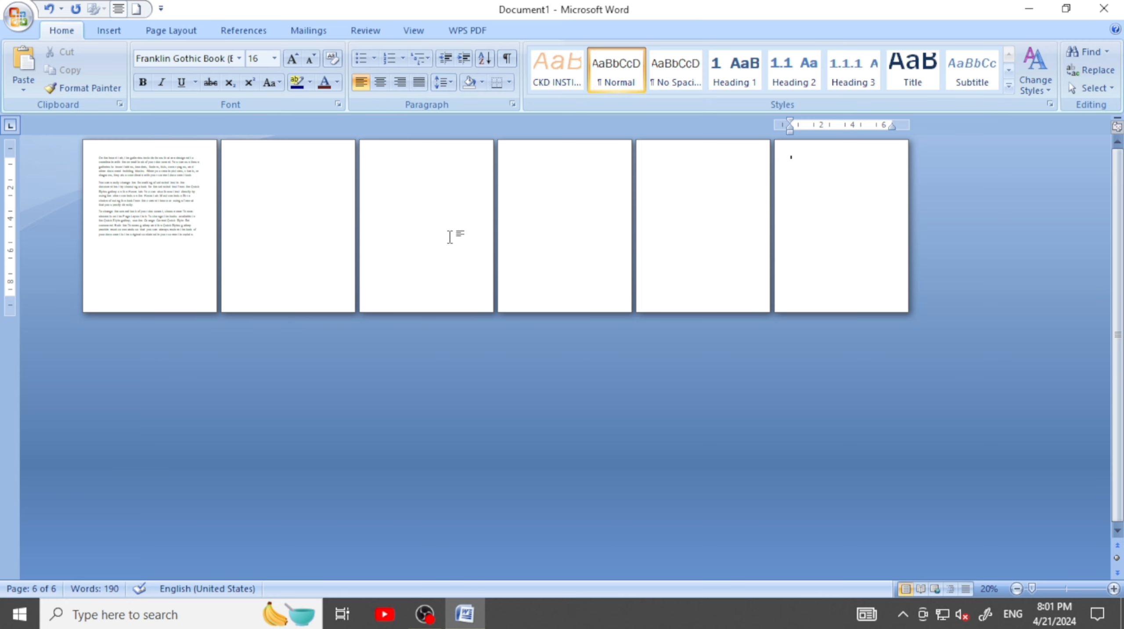
{"action": "scroll", "coordinate": [421, 233], "scroll_direction": "down", "scroll_amount": 1}
From the start of the text, use Go To with Page as the target to reach page 3, and close the dialog
{"action": "scroll", "coordinate": [414, 241], "scroll_direction": "up", "scroll_amount": 8}
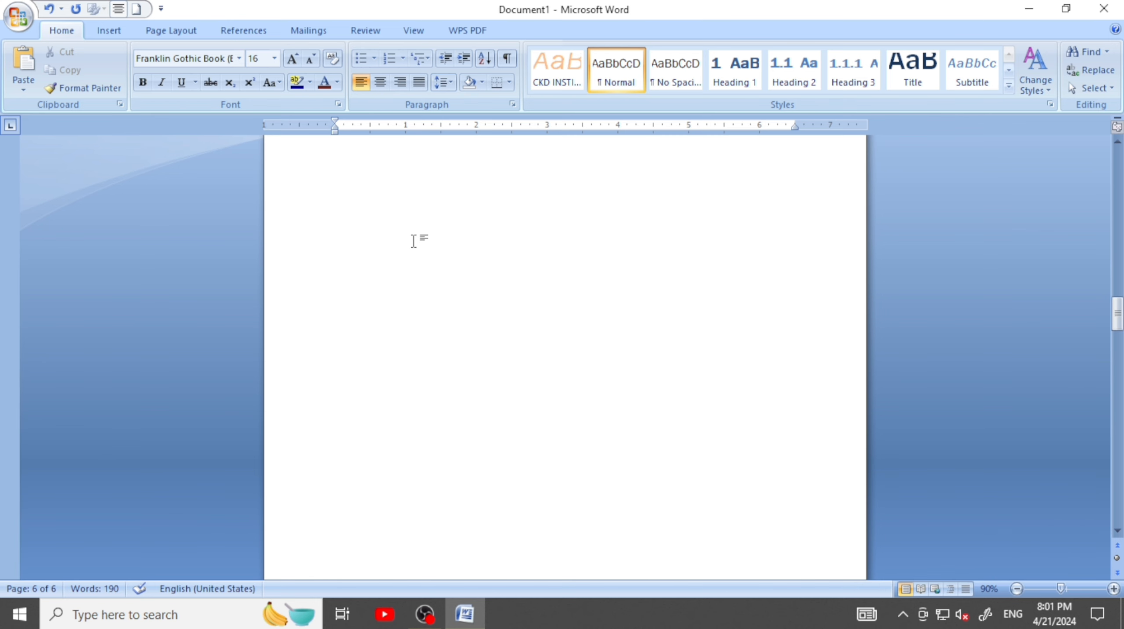
{"action": "scroll", "coordinate": [414, 241], "scroll_direction": "up", "scroll_amount": 10}
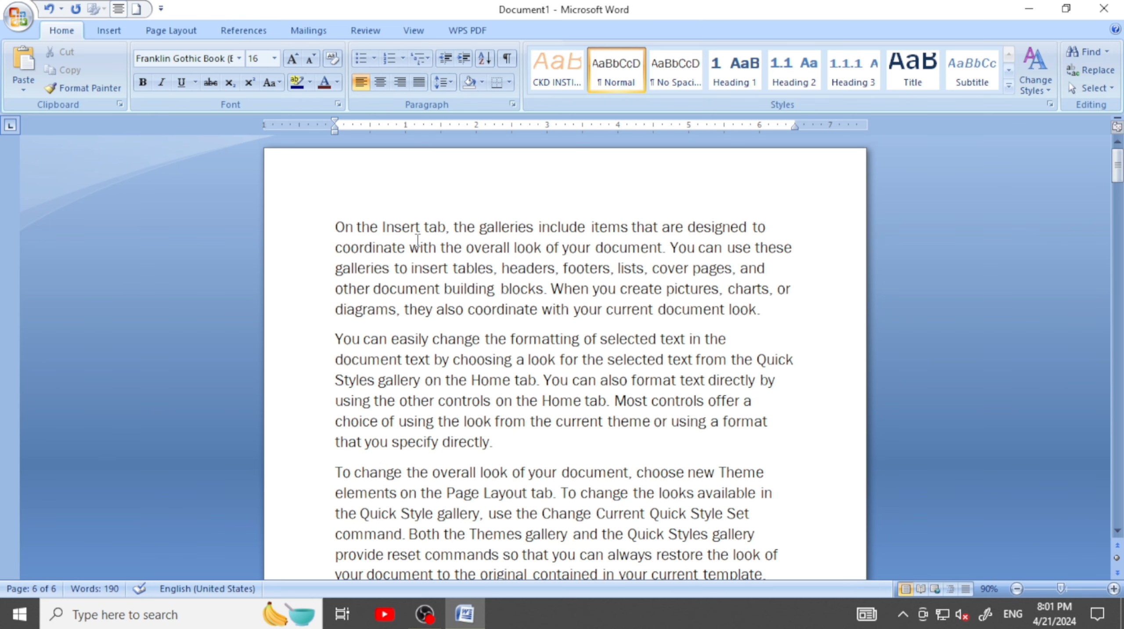
{"action": "left_click", "coordinate": [354, 233]}
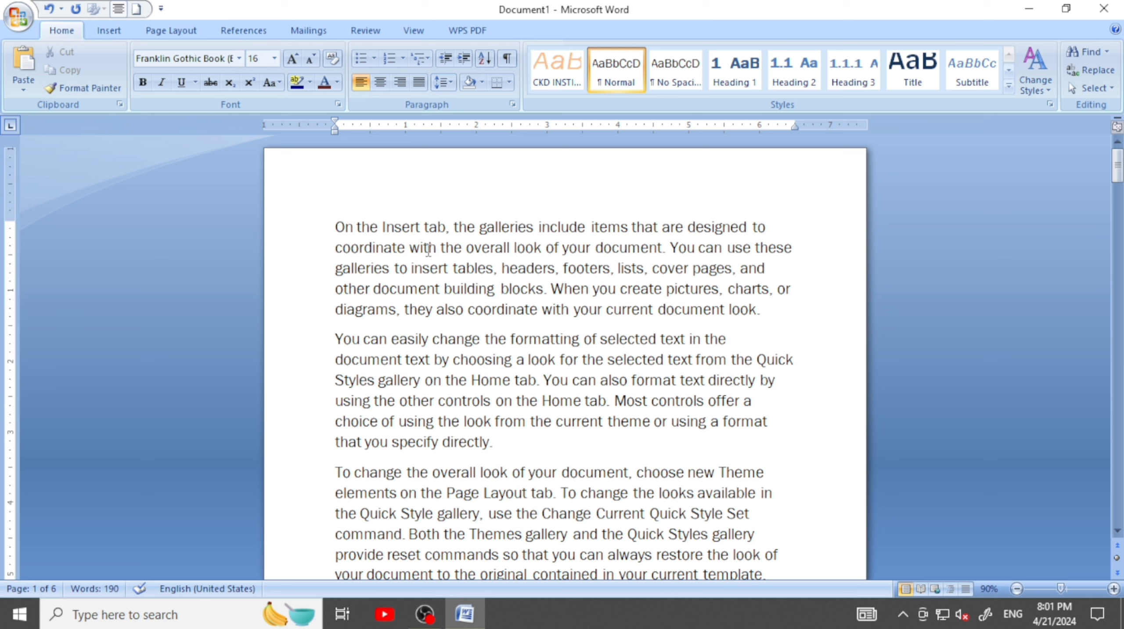
{"action": "key", "text": "ctrl+f"}
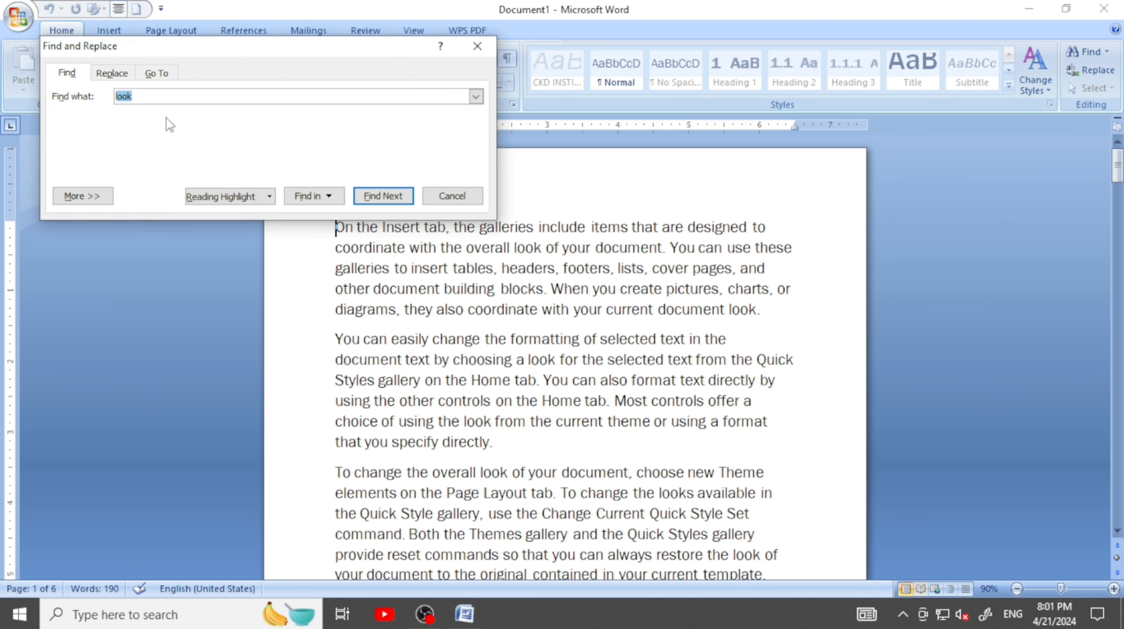
{"action": "left_click", "coordinate": [157, 73]}
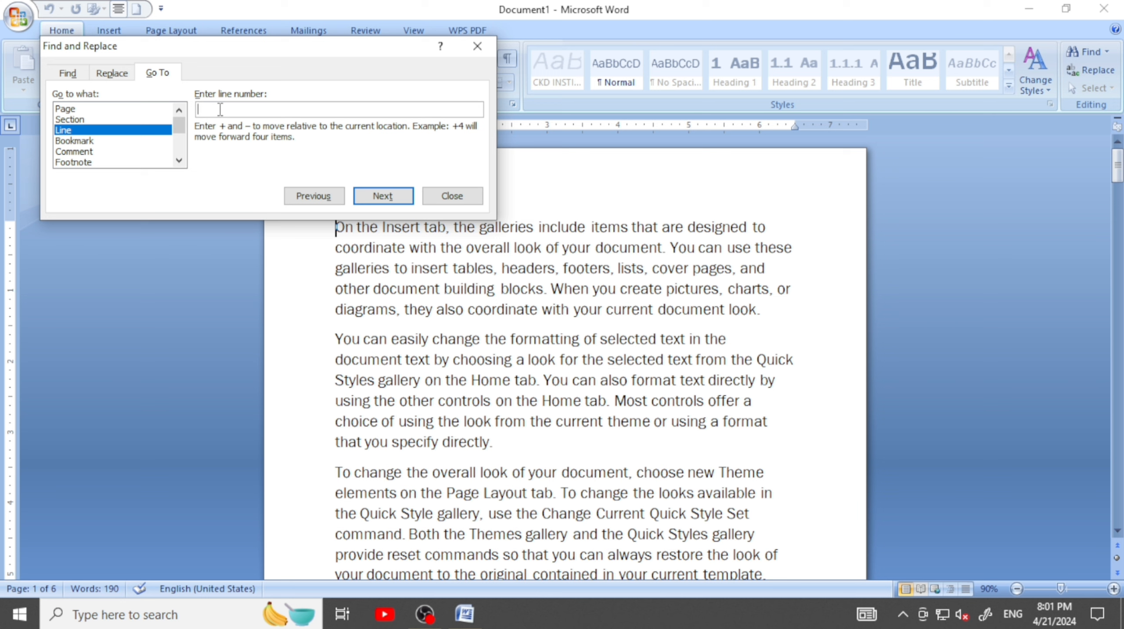
{"action": "left_click", "coordinate": [66, 109]}
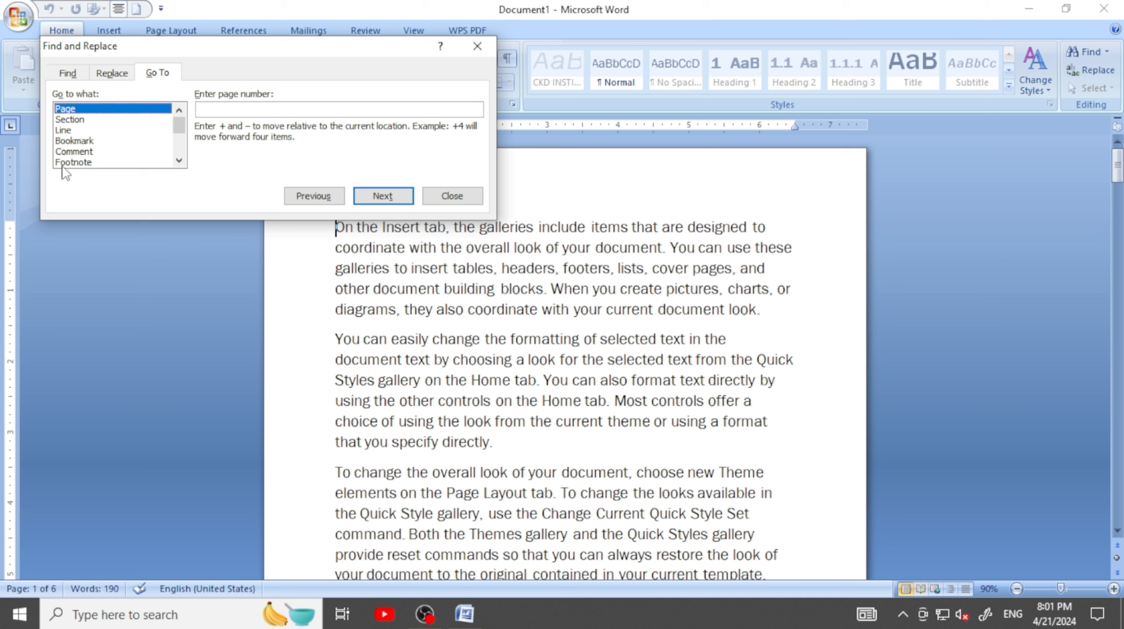
{"action": "left_click", "coordinate": [204, 111]}
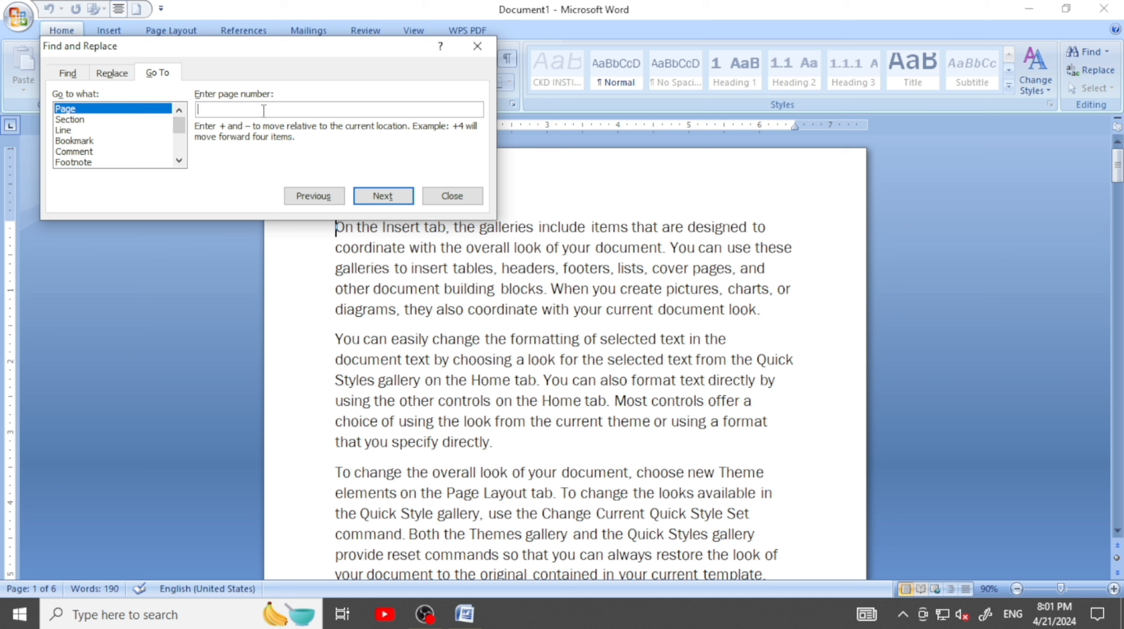
{"action": "type", "text": "3"}
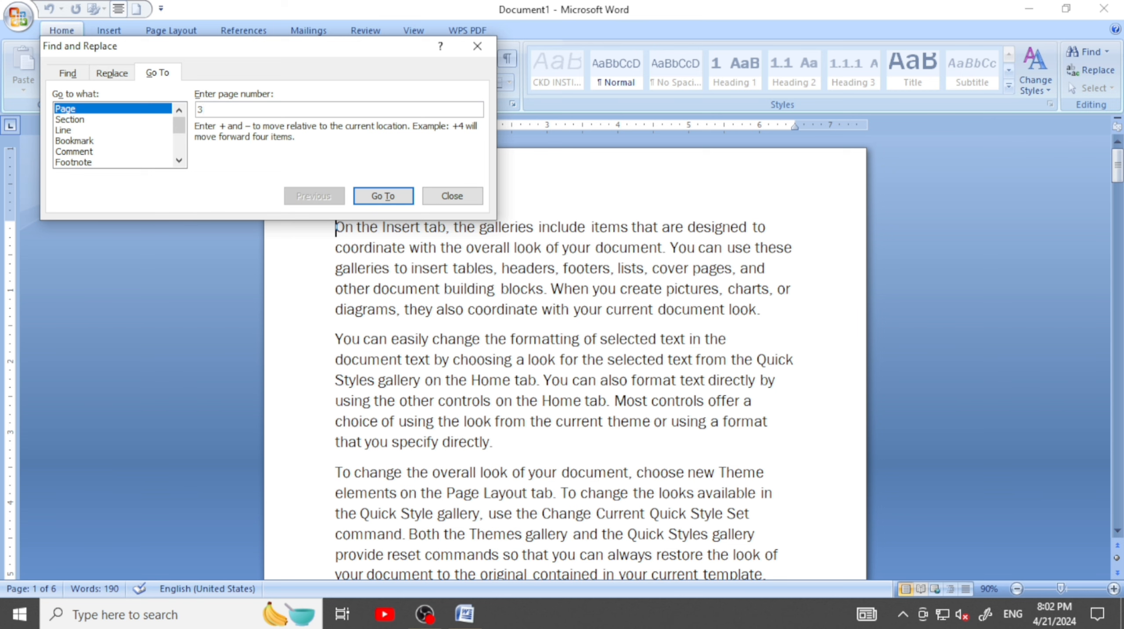
{"action": "left_click", "coordinate": [379, 197]}
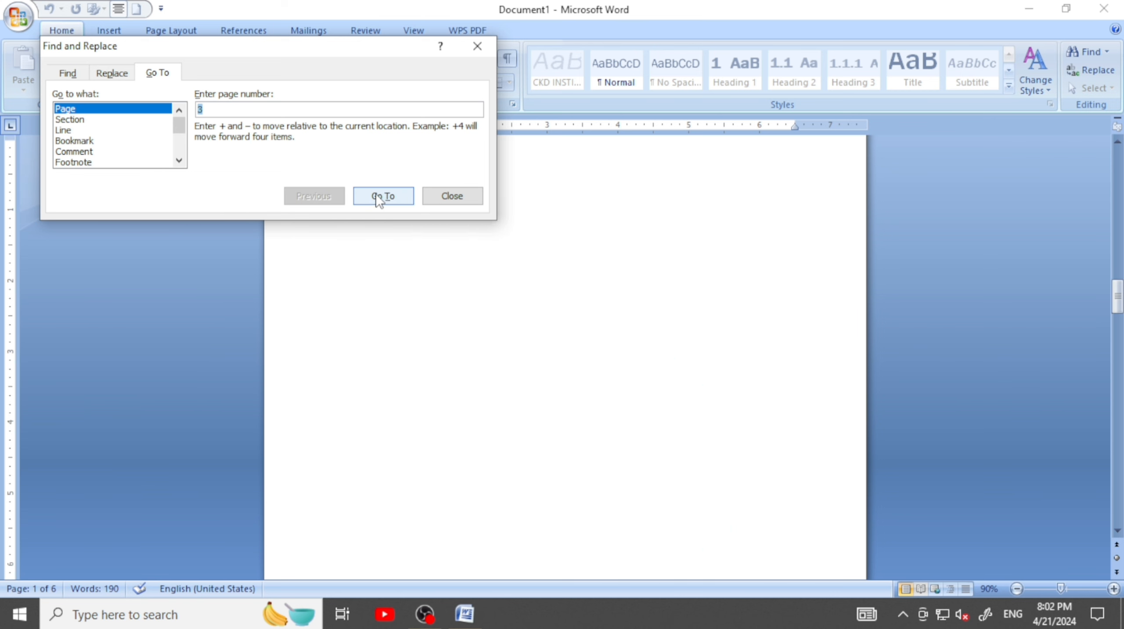
{"action": "left_click", "coordinate": [477, 47]}
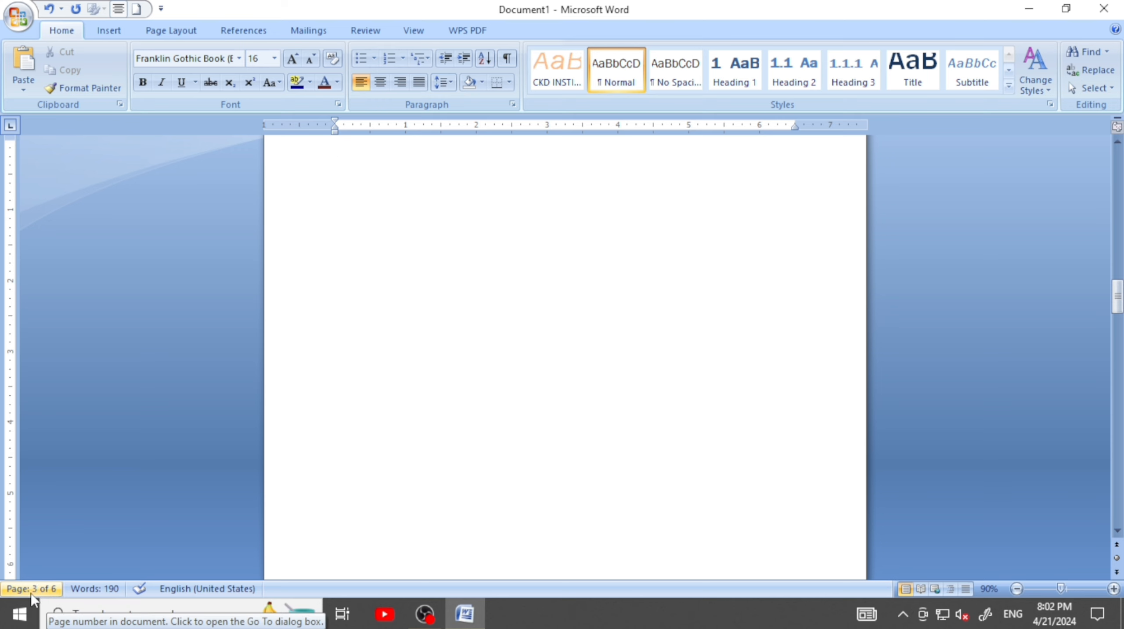
Reopen Find and Replace and review the Find and Replace settings for "look" and "TOOK"
{"action": "scroll", "coordinate": [329, 425], "scroll_direction": "up", "scroll_amount": 2}
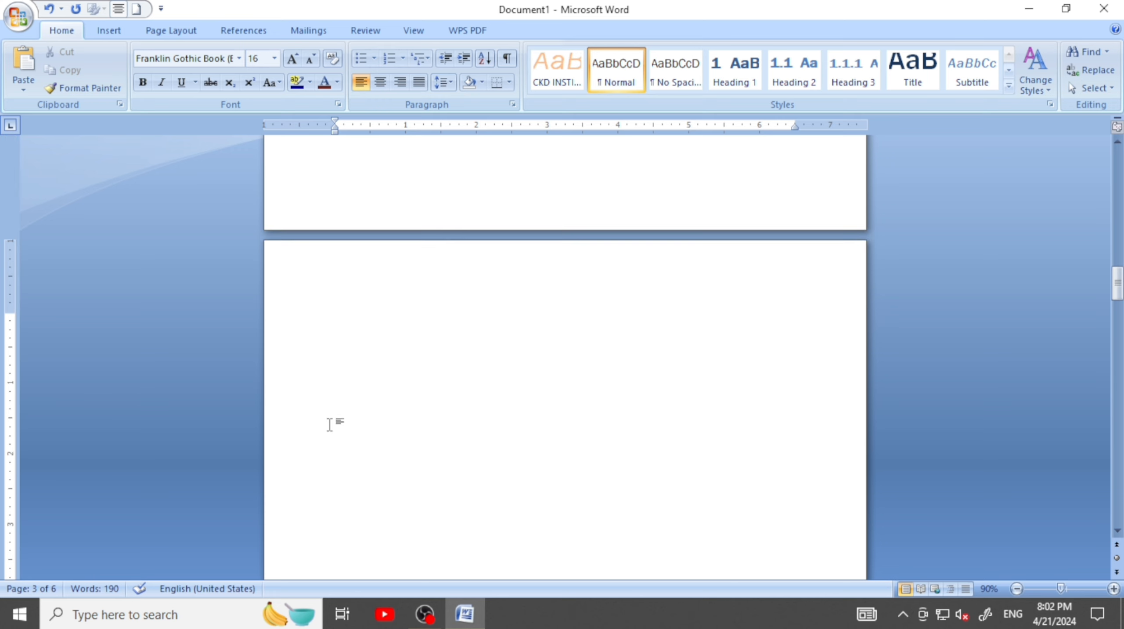
{"action": "scroll", "coordinate": [332, 368], "scroll_direction": "up", "scroll_amount": 5}
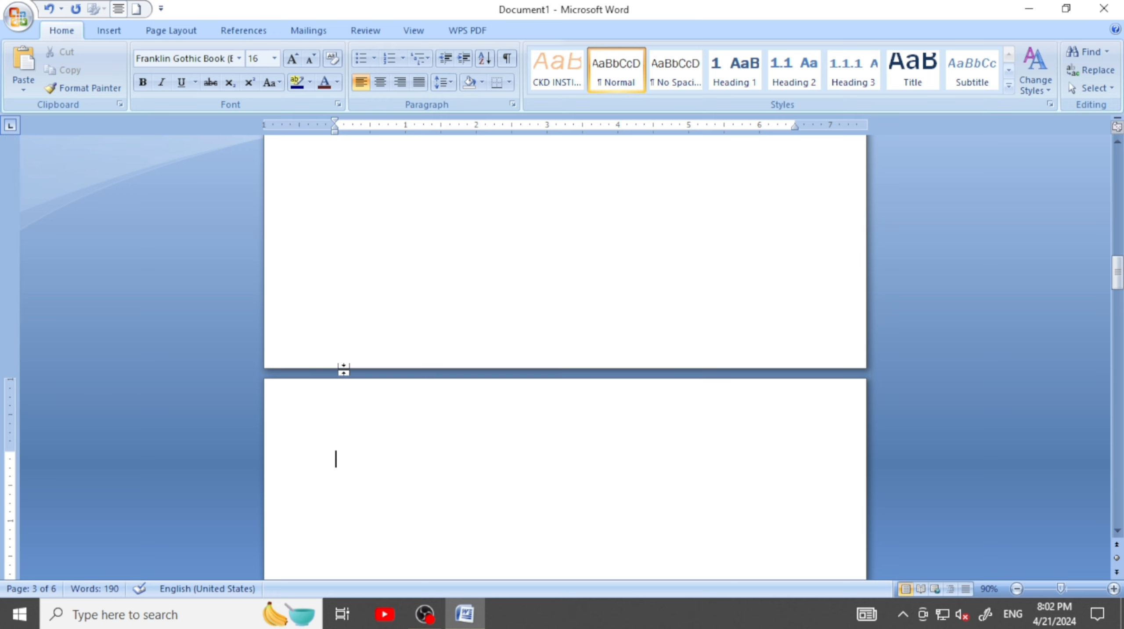
{"action": "left_click", "coordinate": [1086, 55]}
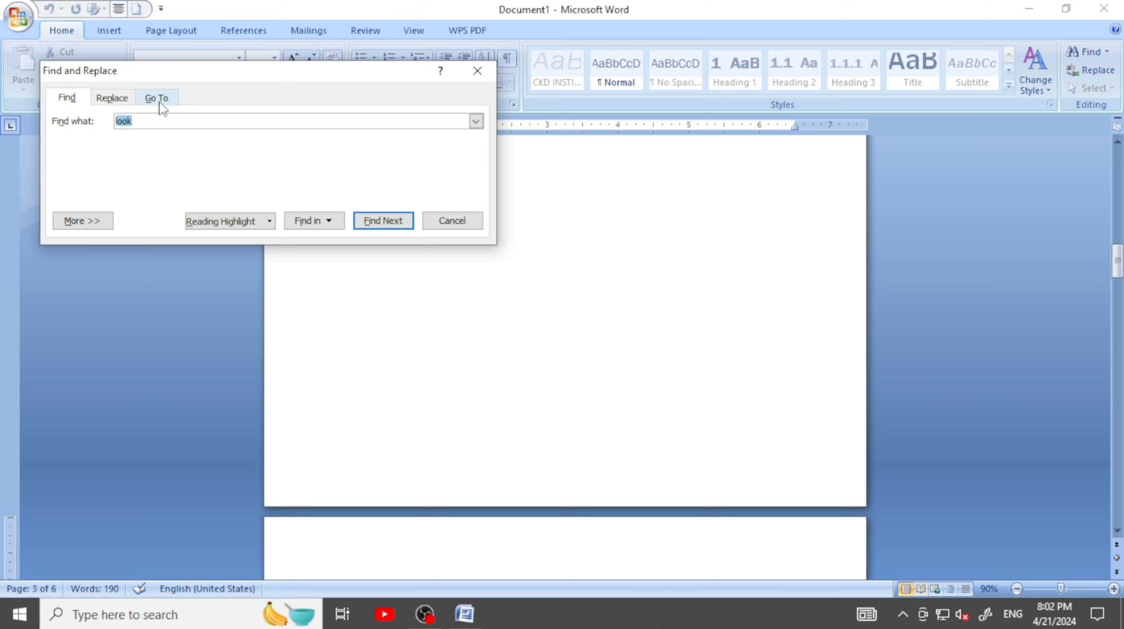
{"action": "left_click", "coordinate": [108, 102]}
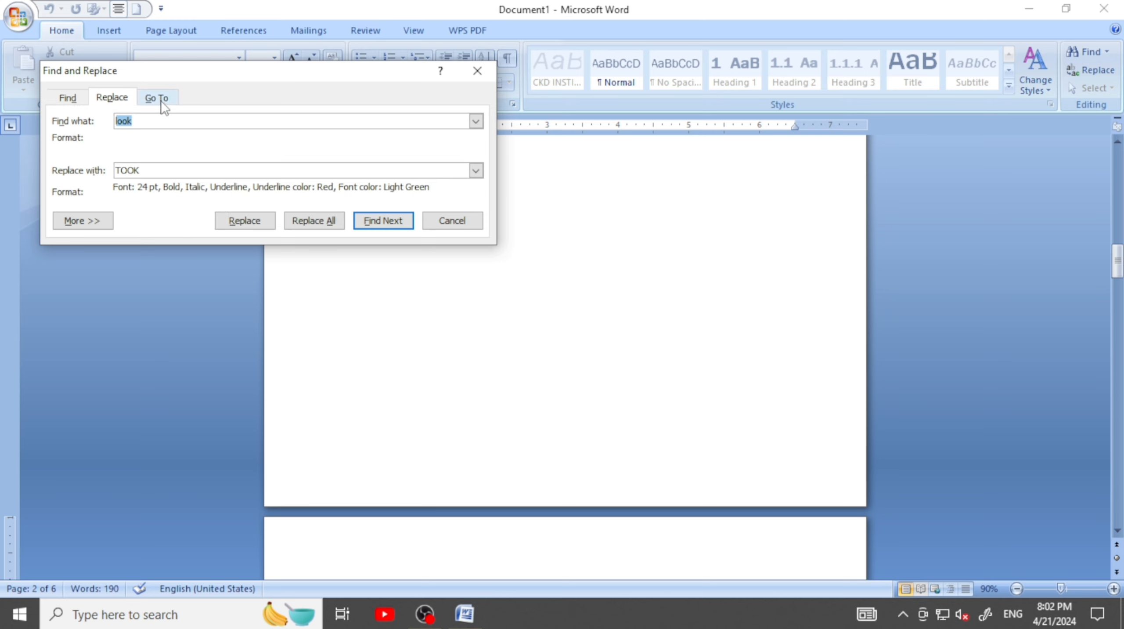
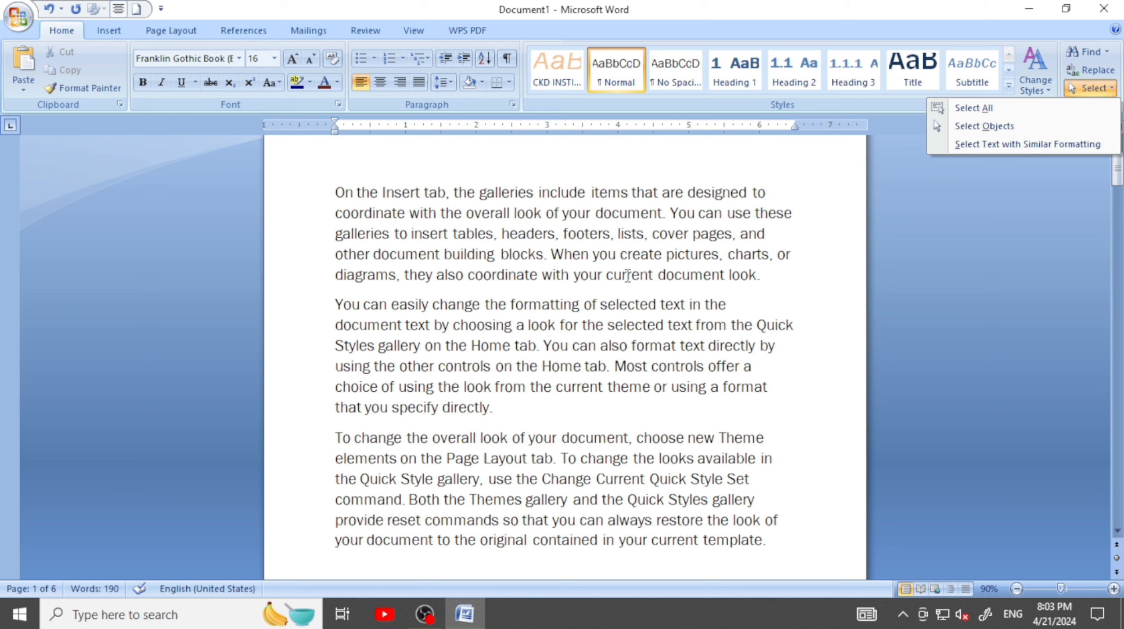
Select all of the document's text, and clear the selection
{"action": "left_click", "coordinate": [551, 259]}
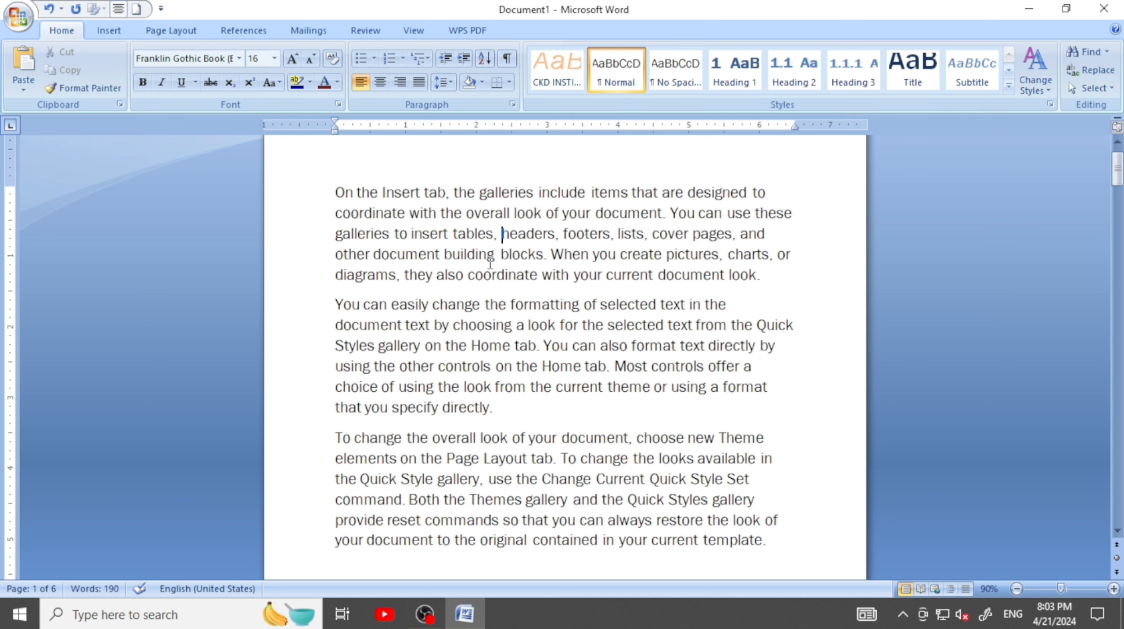
{"action": "key", "text": "ctrl+a"}
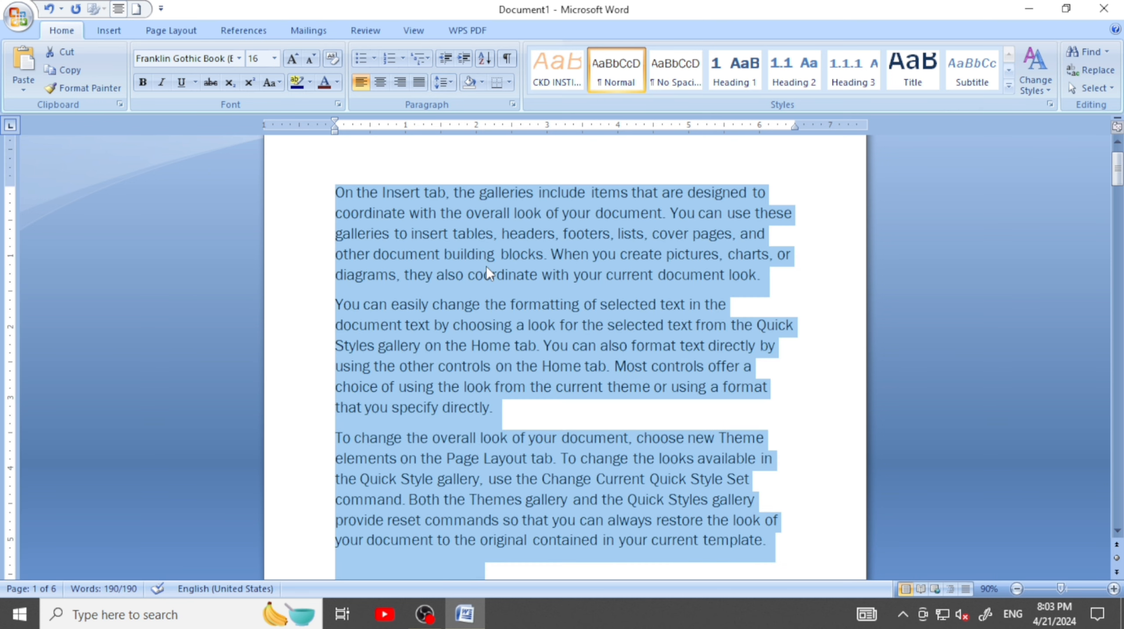
{"action": "left_click", "coordinate": [685, 409]}
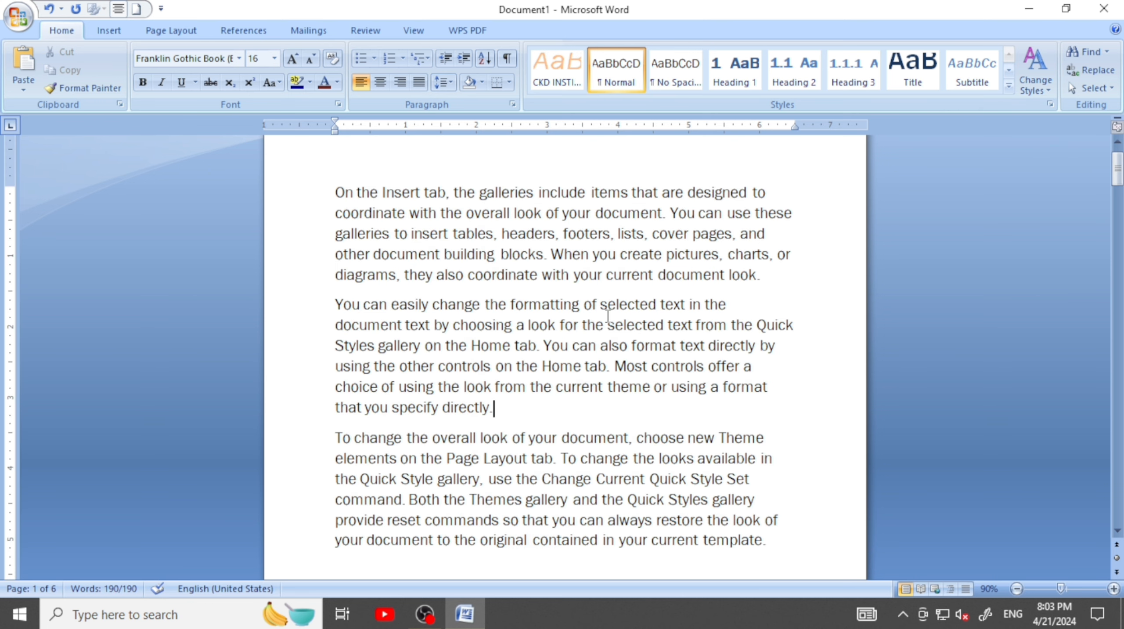
Run the Select All command, check the highlighted text through the page, and deselect it
{"action": "left_click", "coordinate": [1110, 90]}
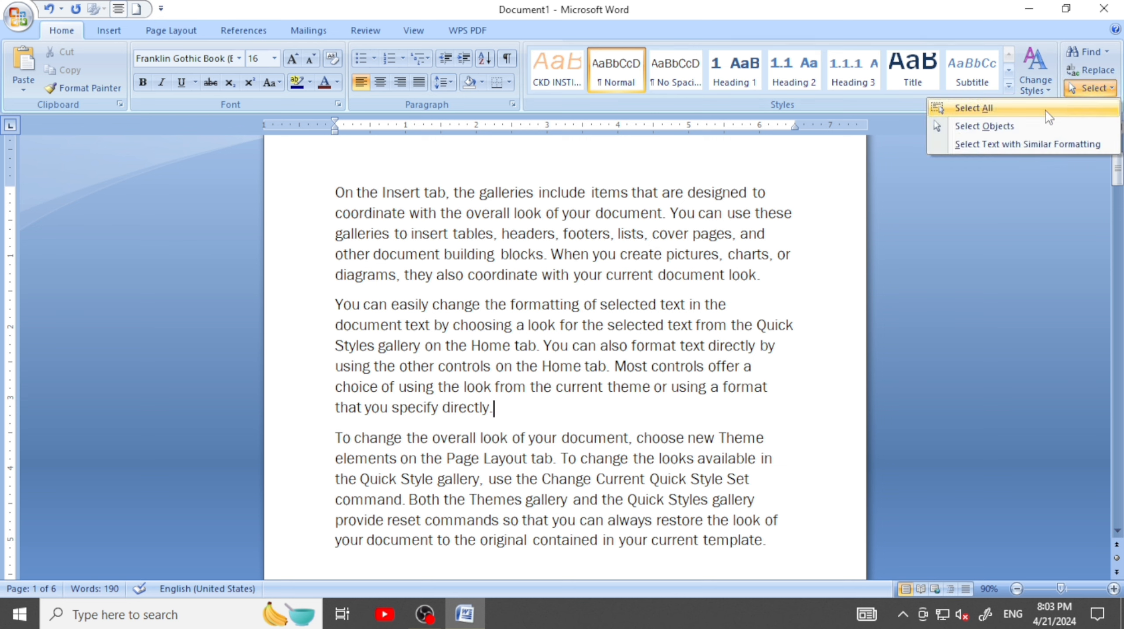
{"action": "left_click", "coordinate": [984, 113]}
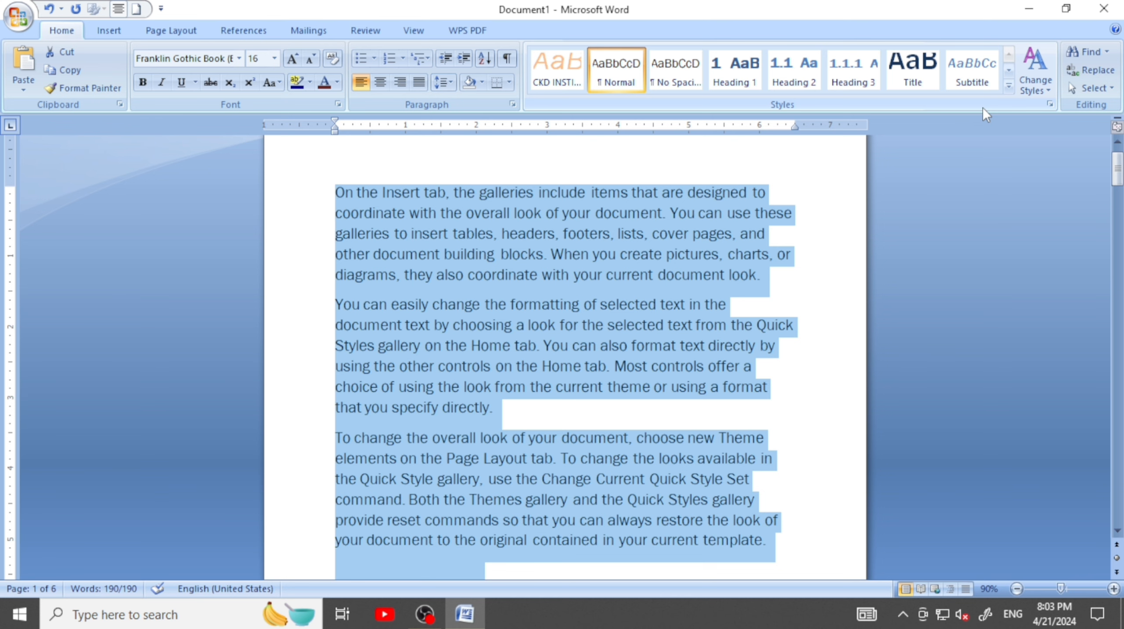
{"action": "scroll", "coordinate": [616, 308], "scroll_direction": "down", "scroll_amount": 3}
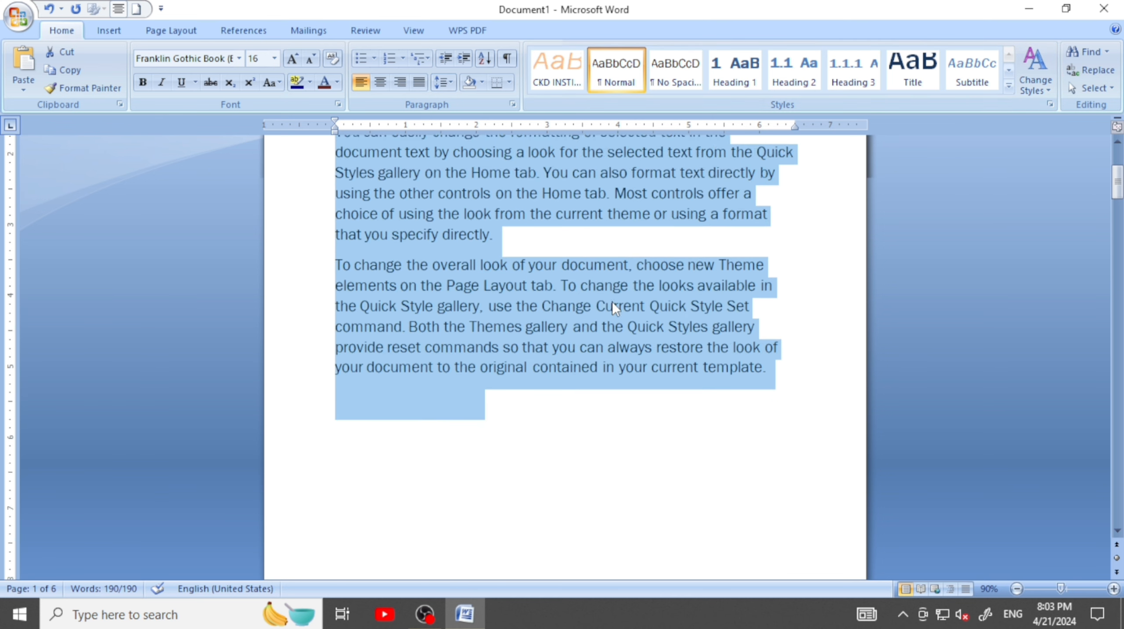
{"action": "scroll", "coordinate": [612, 308], "scroll_direction": "up", "scroll_amount": 3}
{"action": "scroll", "coordinate": [612, 307], "scroll_direction": "down", "scroll_amount": 1}
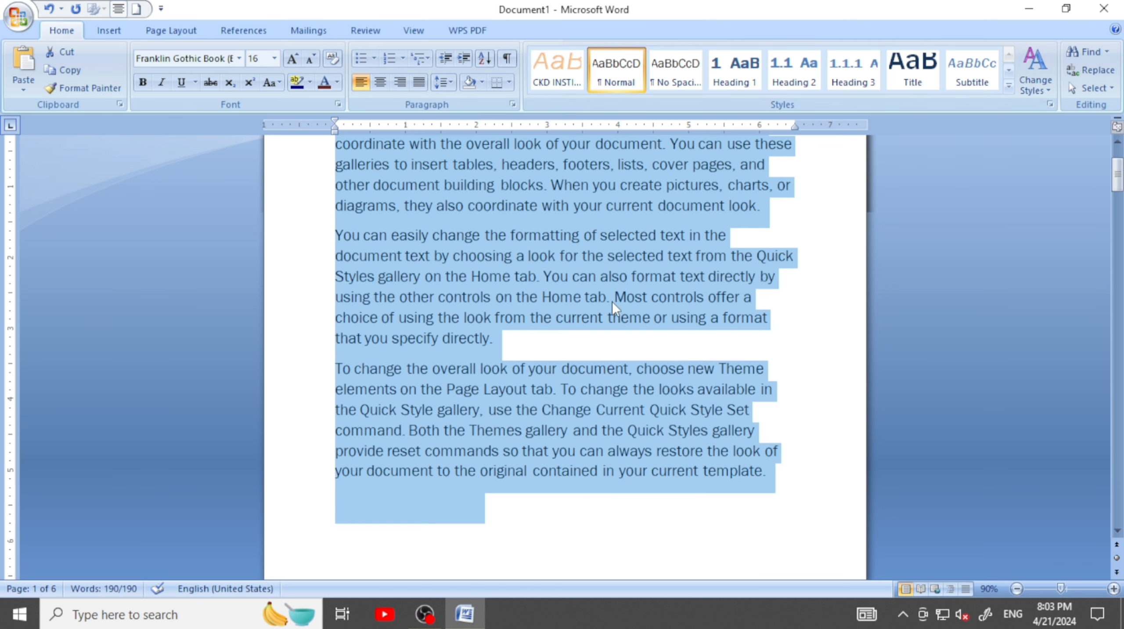
{"action": "left_click", "coordinate": [576, 347]}
{"action": "left_click", "coordinate": [1096, 88]}
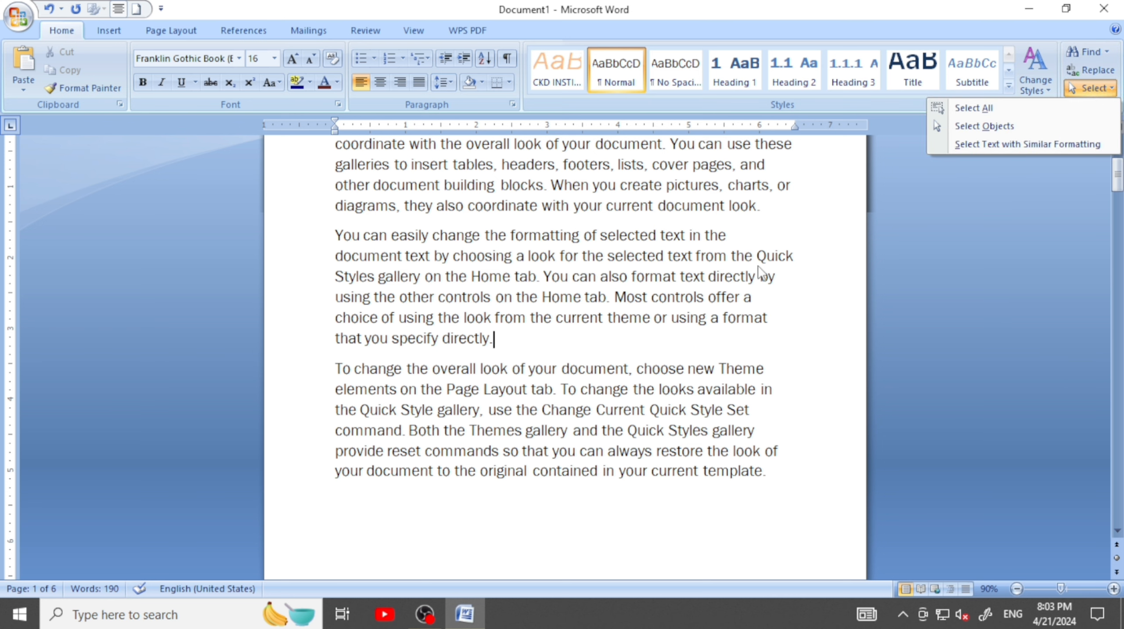
{"action": "scroll", "coordinate": [740, 273], "scroll_direction": "up", "scroll_amount": 1}
{"action": "left_click", "coordinate": [612, 292]}
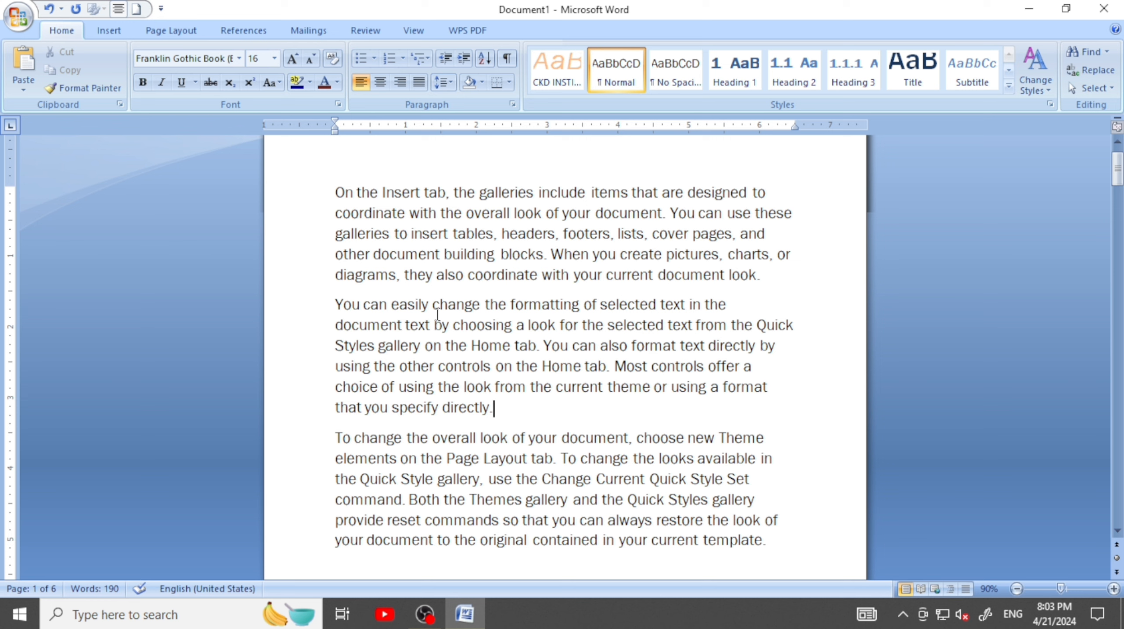
Insert the ISAN picture from the Pictures folder at the end of the first paragraph
{"action": "left_click", "coordinate": [771, 278]}
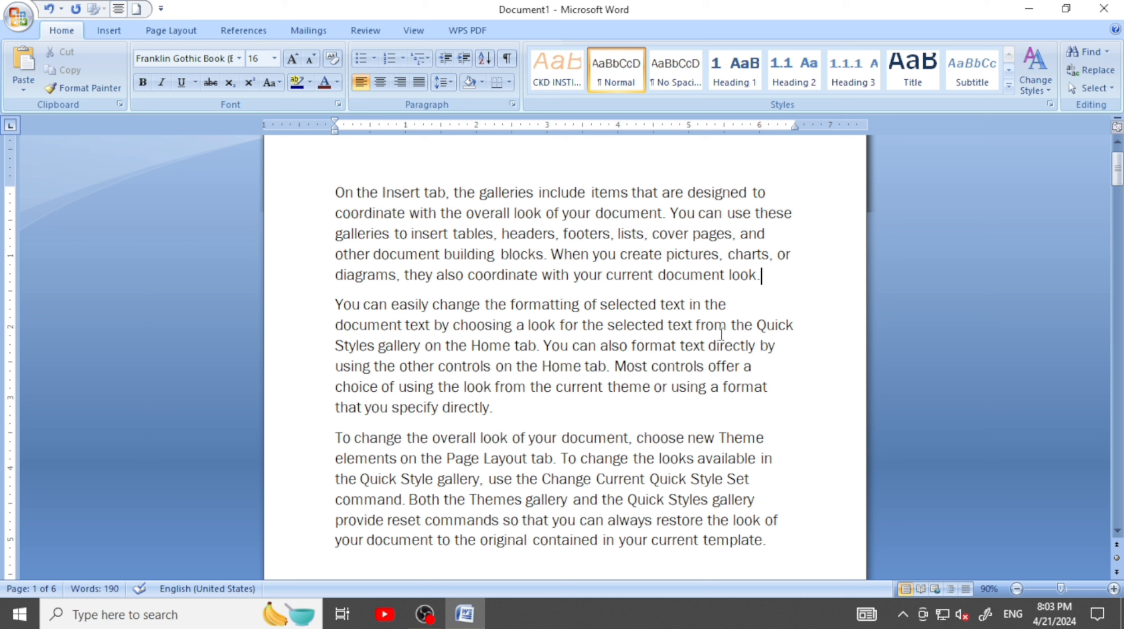
{"action": "left_click", "coordinate": [109, 28]}
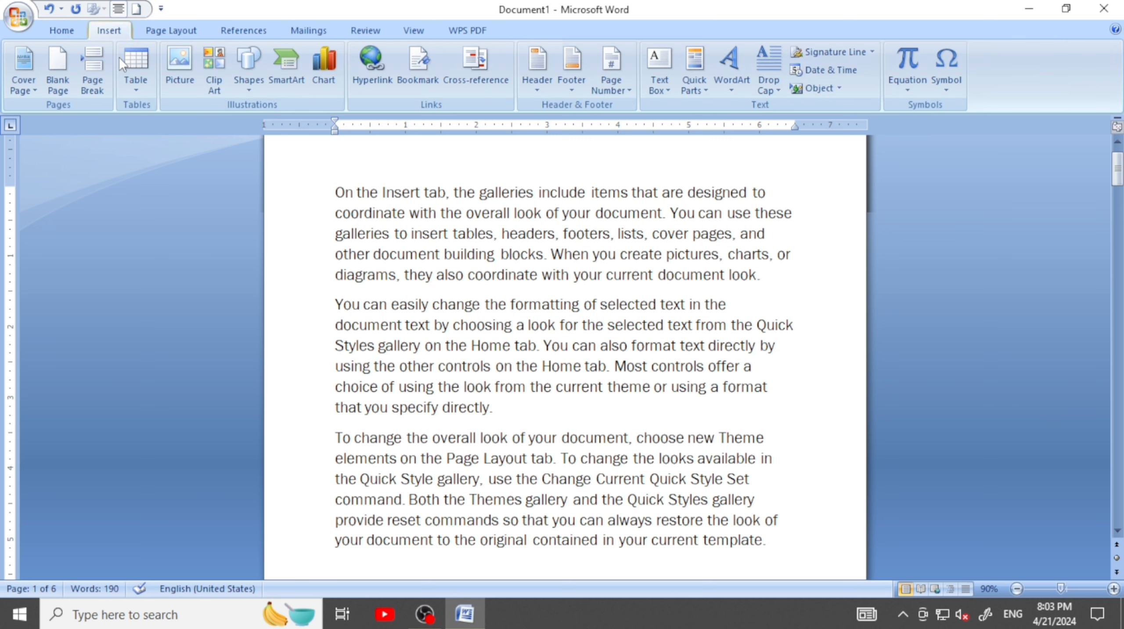
{"action": "left_click", "coordinate": [185, 77]}
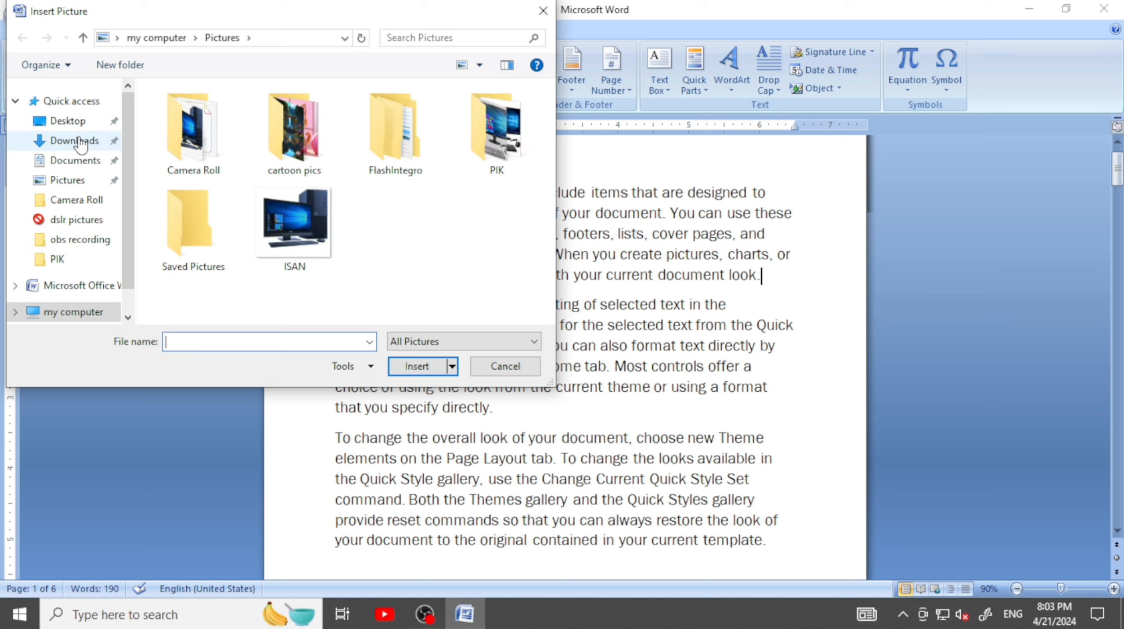
{"action": "left_click", "coordinate": [85, 186]}
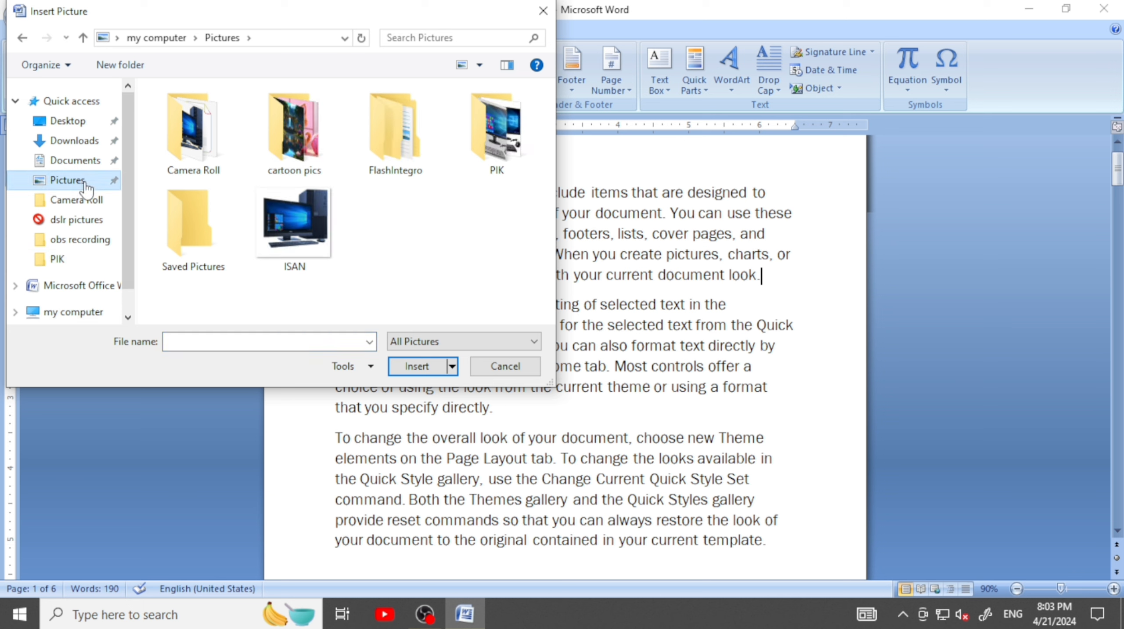
{"action": "left_click", "coordinate": [290, 154]}
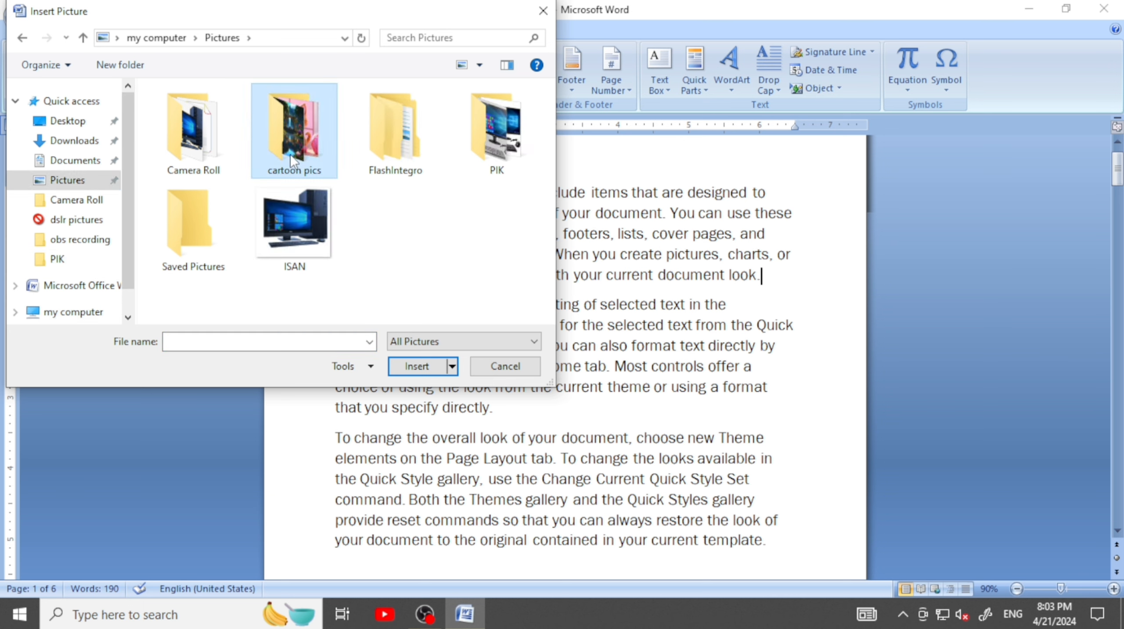
{"action": "double_click", "coordinate": [290, 155]}
{"action": "left_click", "coordinate": [144, 38]}
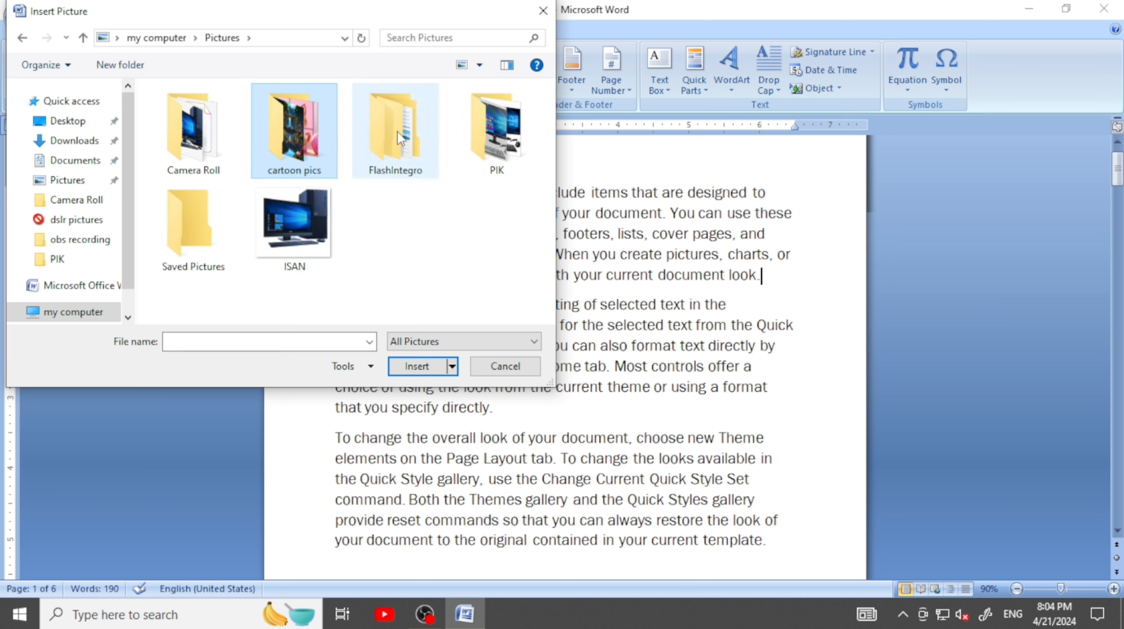
{"action": "left_click", "coordinate": [299, 218]}
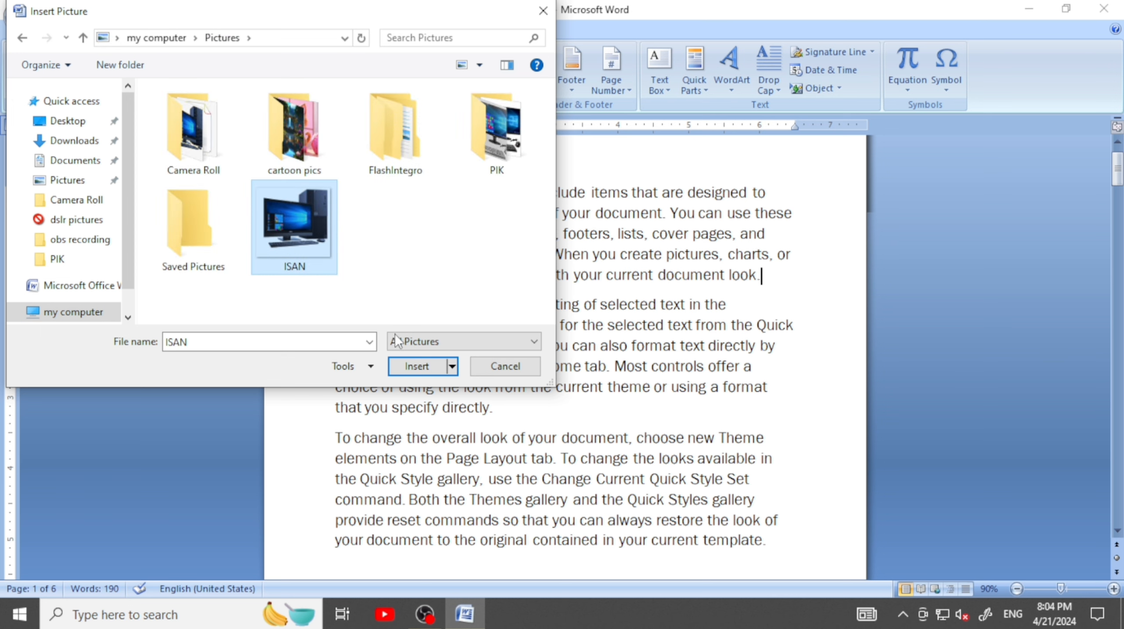
{"action": "left_click", "coordinate": [417, 367]}
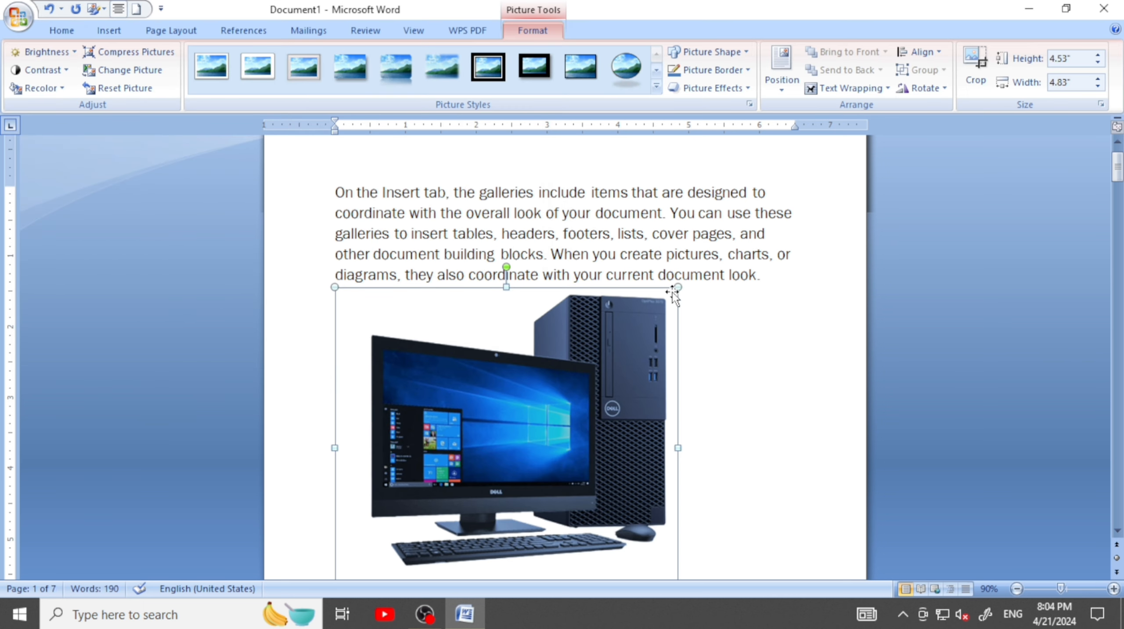
Shrink the computer picture to about 1.8 by 1.92 inches and move it into the first paragraph's fourth line
{"action": "left_click_drag", "start_coordinate": [678, 286], "coordinate": [557, 370]}
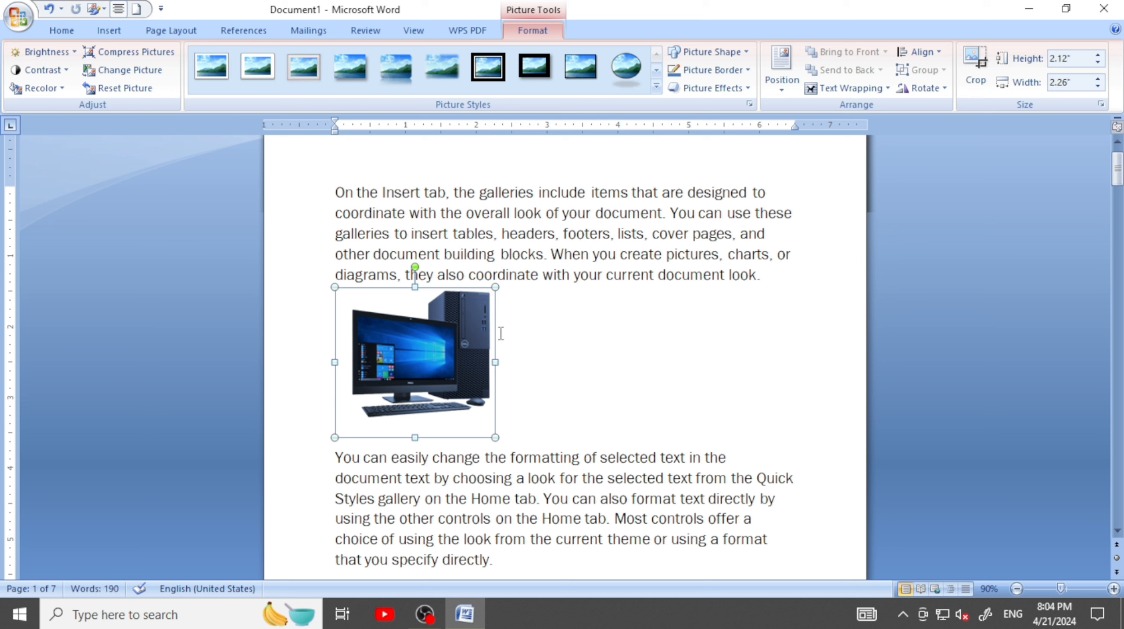
{"action": "left_click_drag", "start_coordinate": [495, 287], "coordinate": [510, 259]}
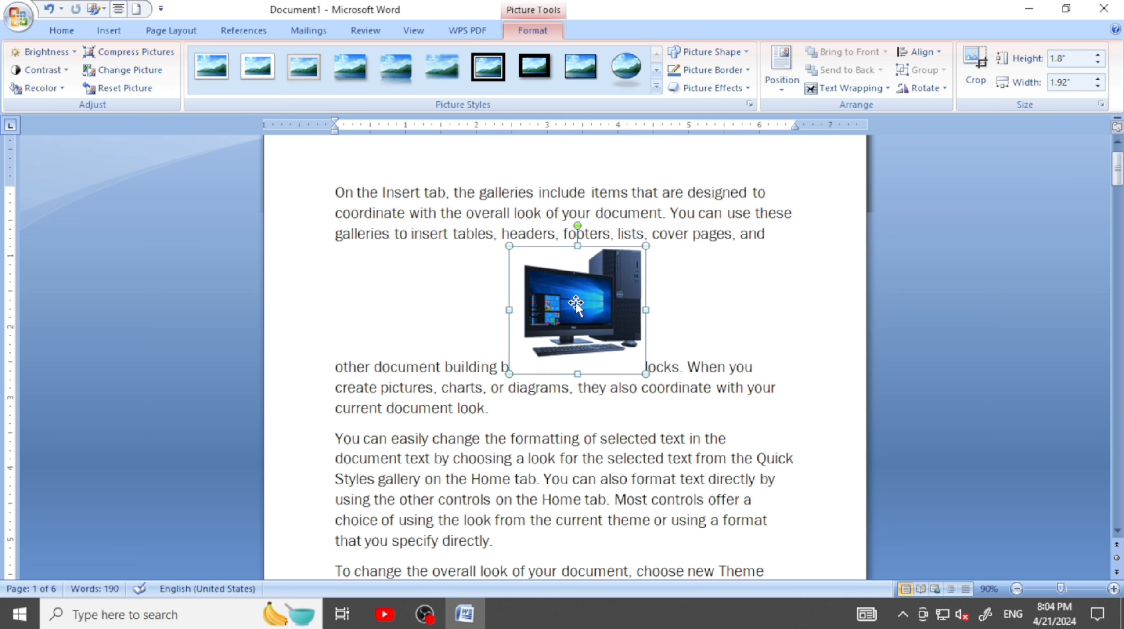
Apply Square text wrapping to the picture and move it near the beginning of the first paragraph
{"action": "left_click", "coordinate": [862, 89]}
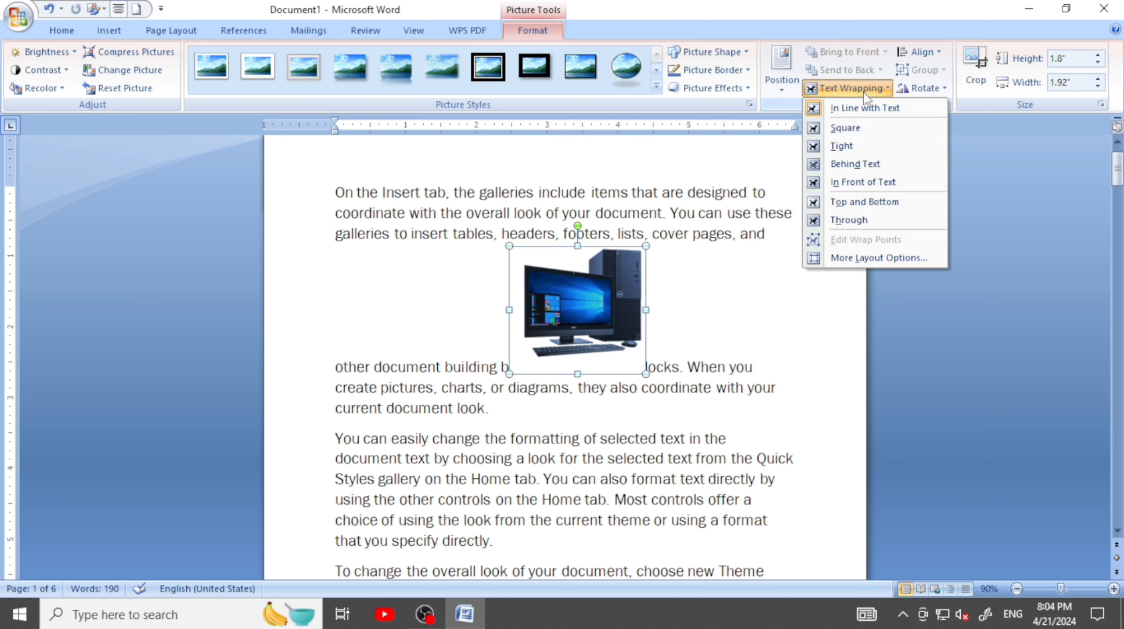
{"action": "left_click", "coordinate": [851, 129]}
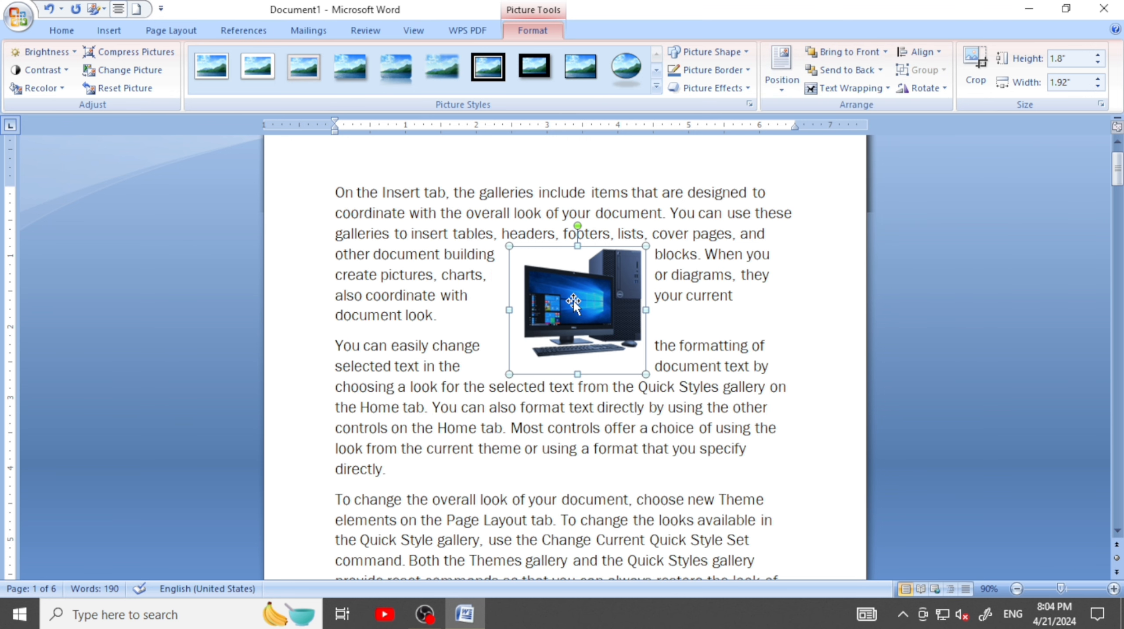
{"action": "left_click_drag", "start_coordinate": [568, 304], "coordinate": [462, 263]}
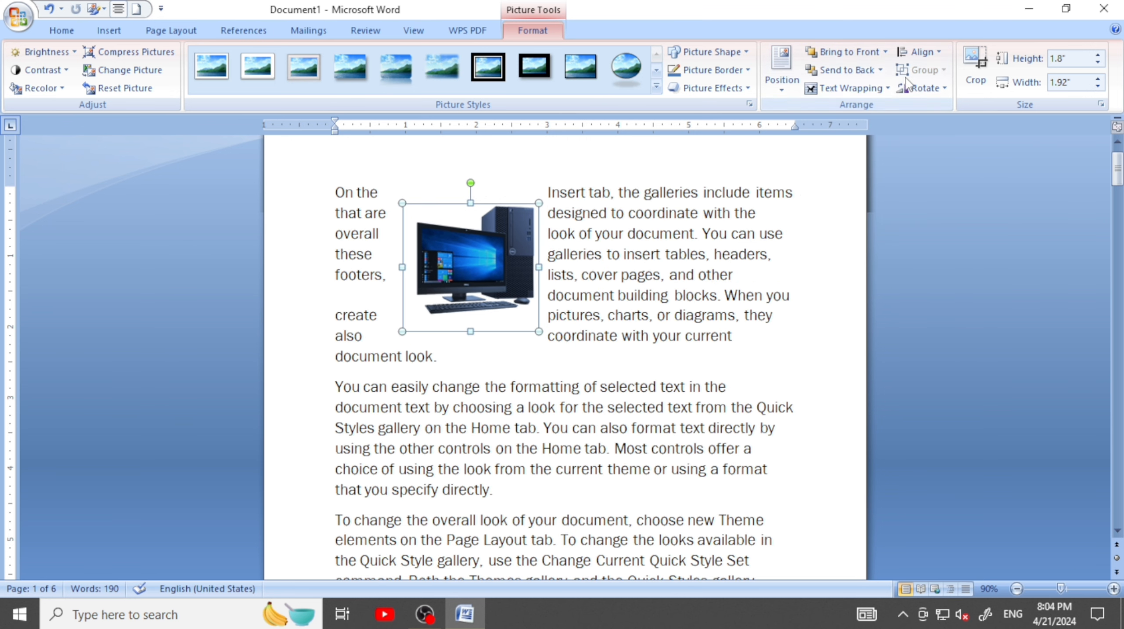
Change the picture's text wrapping to Behind Text and deselect the picture
{"action": "left_click", "coordinate": [885, 91]}
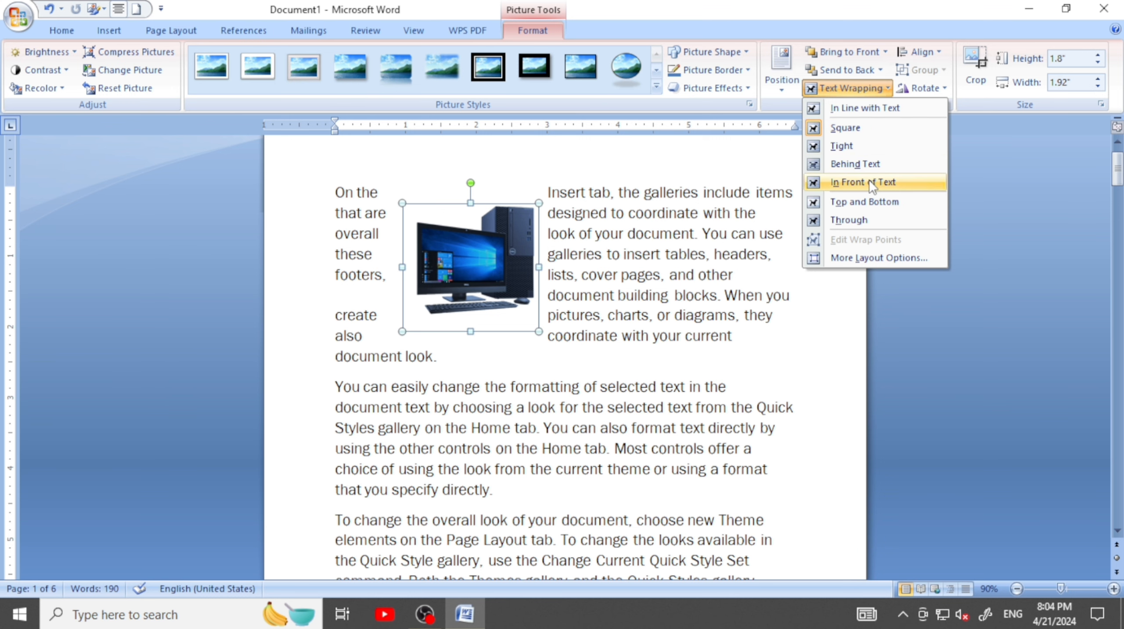
{"action": "left_click", "coordinate": [858, 165]}
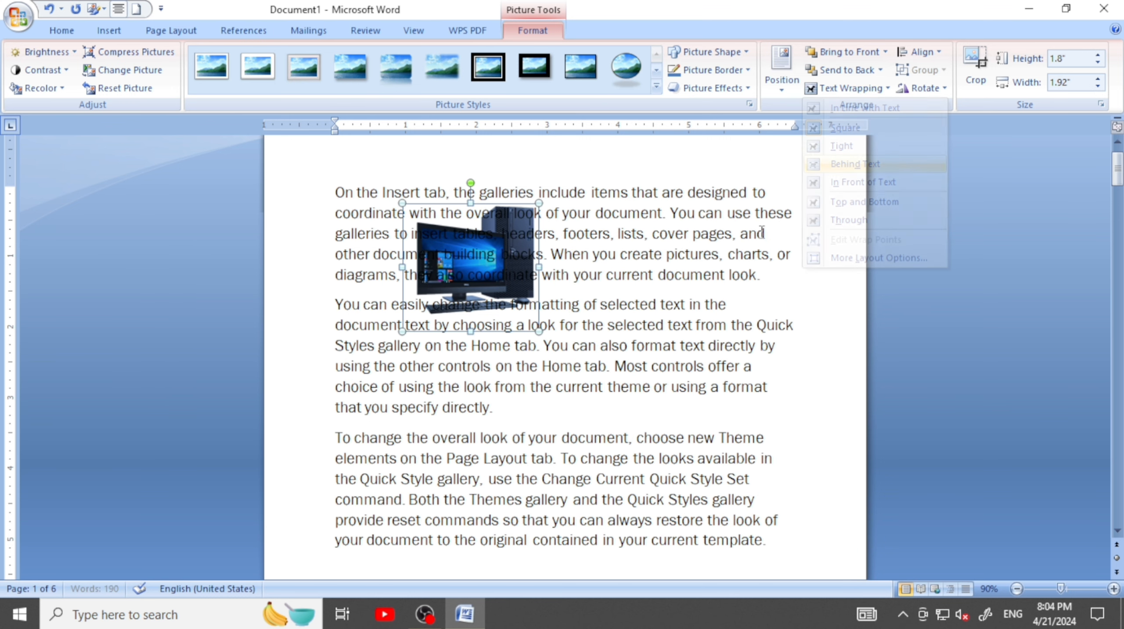
{"action": "left_click", "coordinate": [582, 310]}
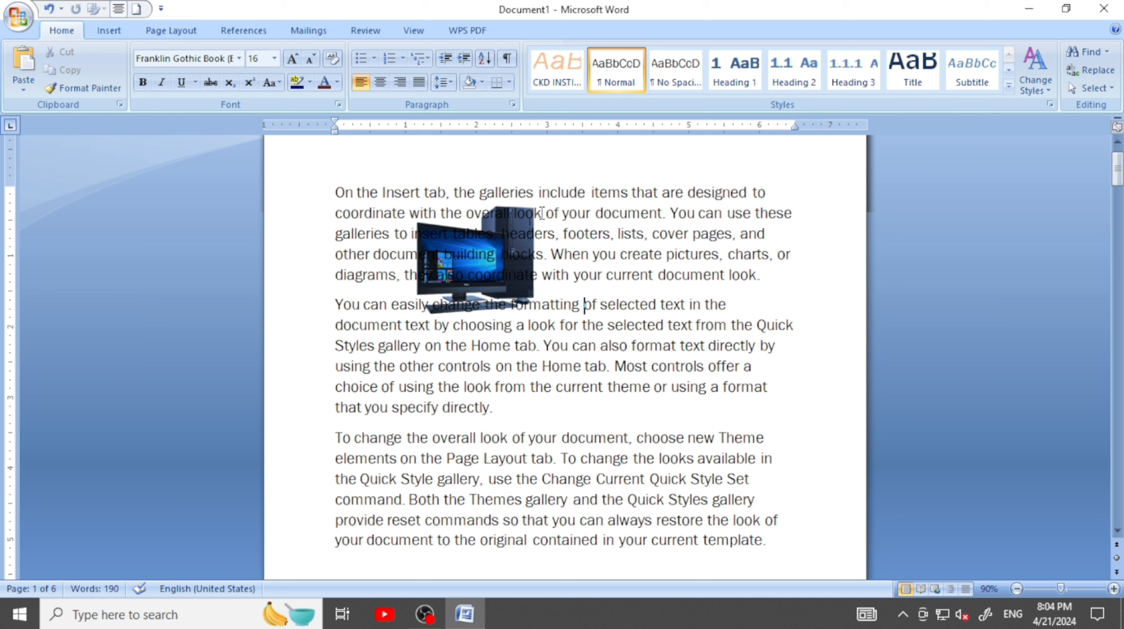
Try to select the picture behind the text by highlighting passages over it and selecting the whole document
{"action": "left_click", "coordinate": [597, 216]}
{"action": "left_click_drag", "start_coordinate": [336, 192], "coordinate": [496, 366]}
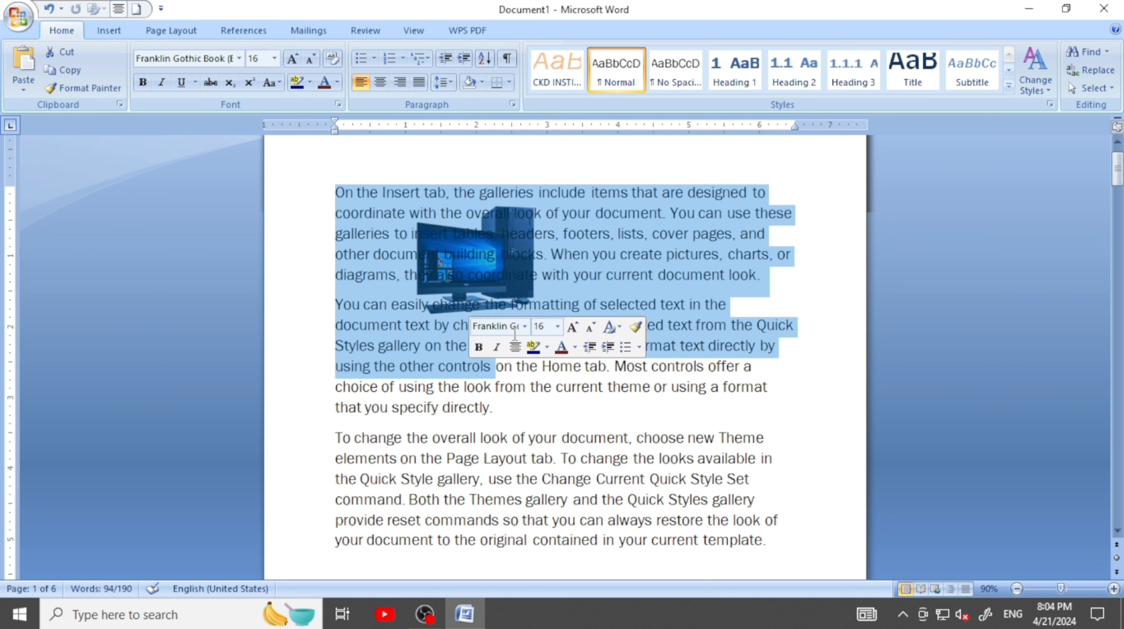
{"action": "left_click", "coordinate": [654, 254]}
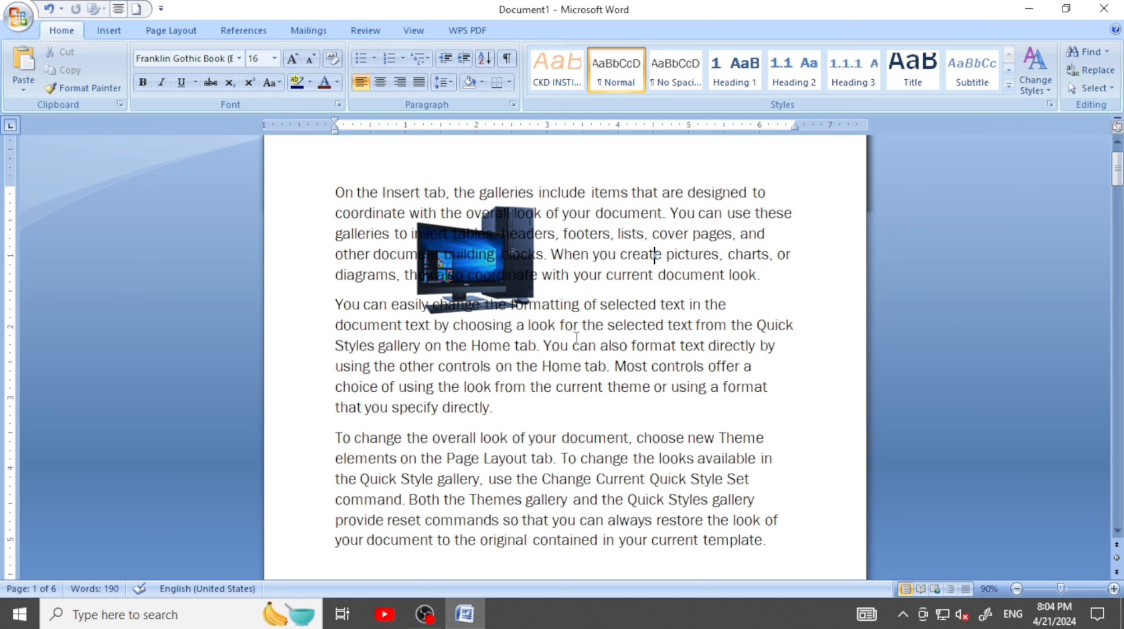
{"action": "key", "text": "ctrl+a"}
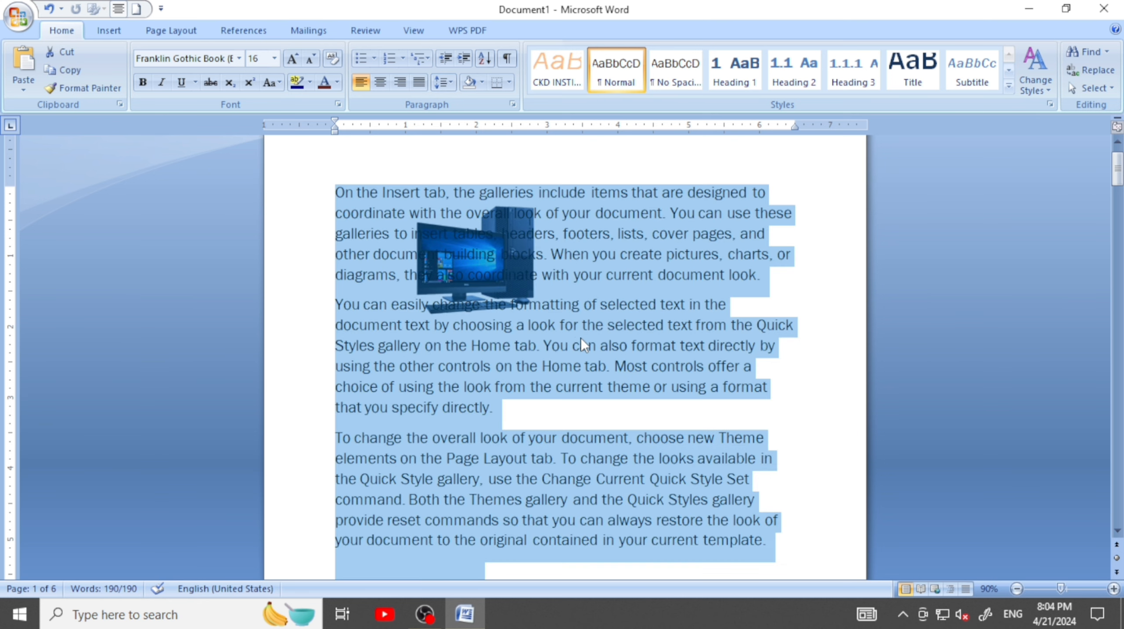
{"action": "left_click", "coordinate": [642, 404]}
{"action": "left_click_drag", "start_coordinate": [493, 275], "coordinate": [483, 250]}
{"action": "mouse_move", "coordinate": [374, 255]}
{"action": "left_mouse_down"}
{"action": "mouse_move", "coordinate": [497, 254]}
{"action": "mouse_move", "coordinate": [374, 255]}
{"action": "left_mouse_up"}
{"action": "left_click", "coordinate": [523, 275]}
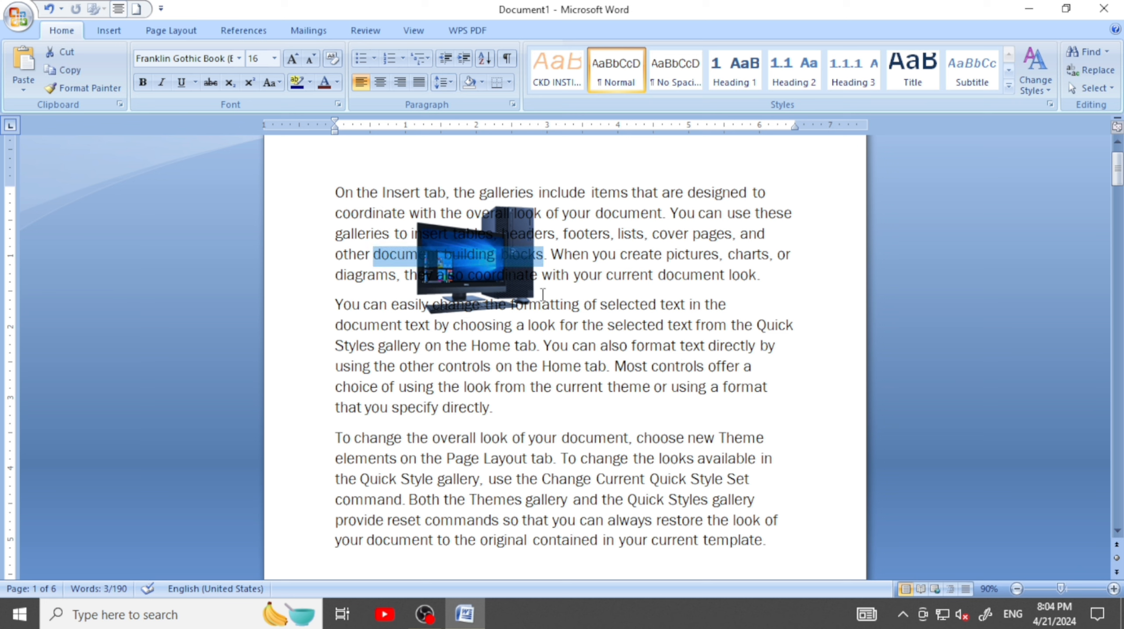
{"action": "left_click", "coordinate": [525, 282]}
{"action": "left_click_drag", "start_coordinate": [567, 343], "coordinate": [337, 212]}
{"action": "left_click", "coordinate": [525, 406]}
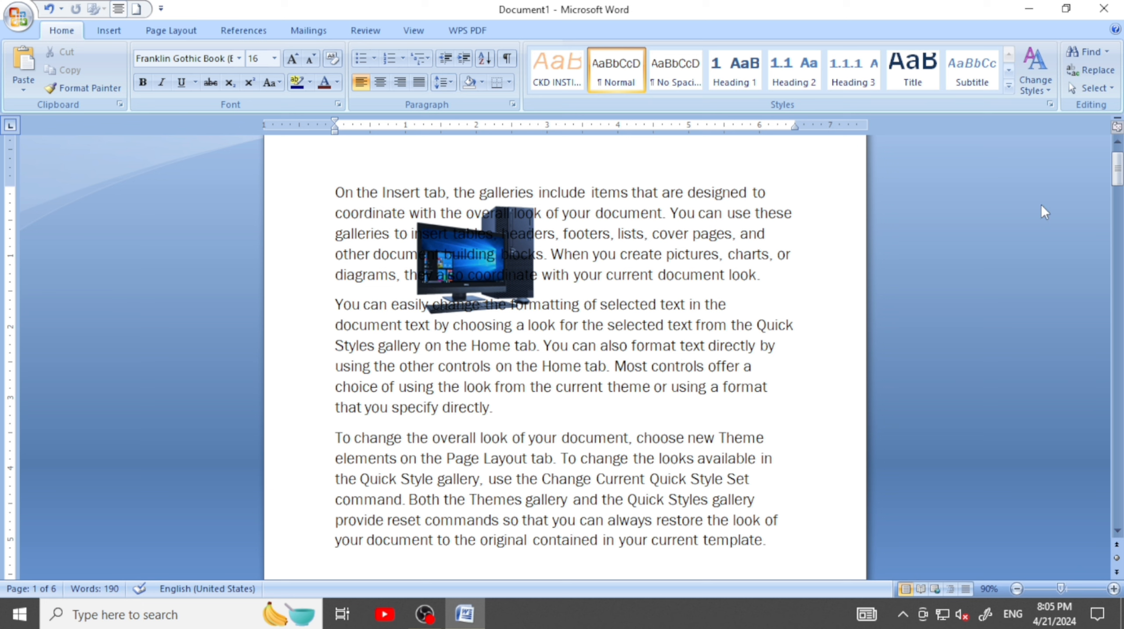
Turn on Select Objects and select the picture behind the text
{"action": "left_click", "coordinate": [1107, 89]}
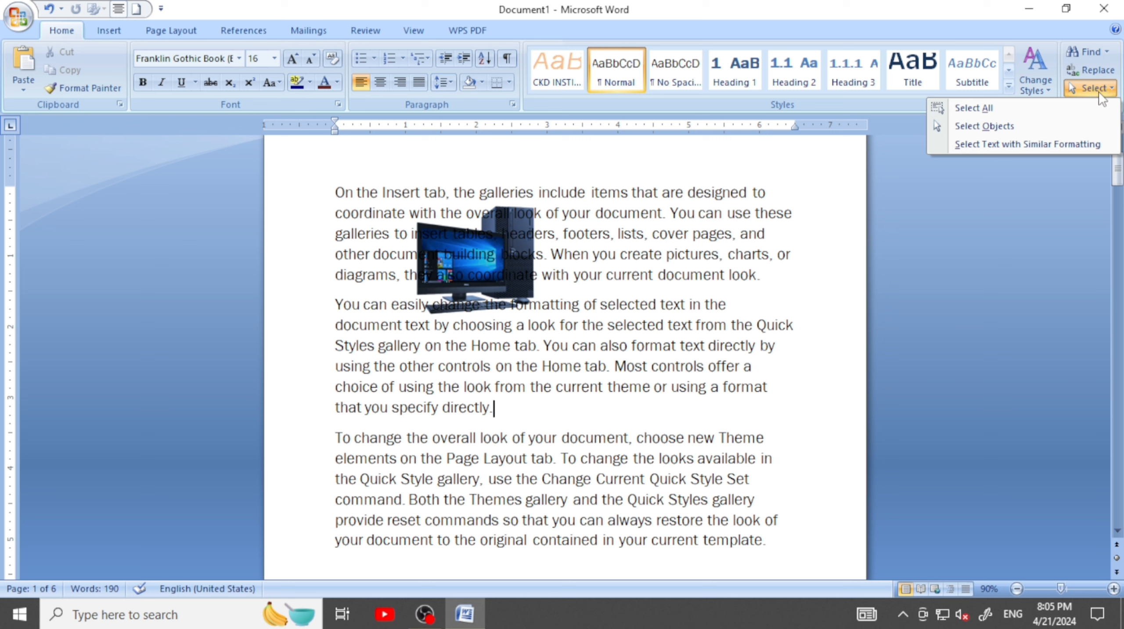
{"action": "left_click", "coordinate": [973, 125]}
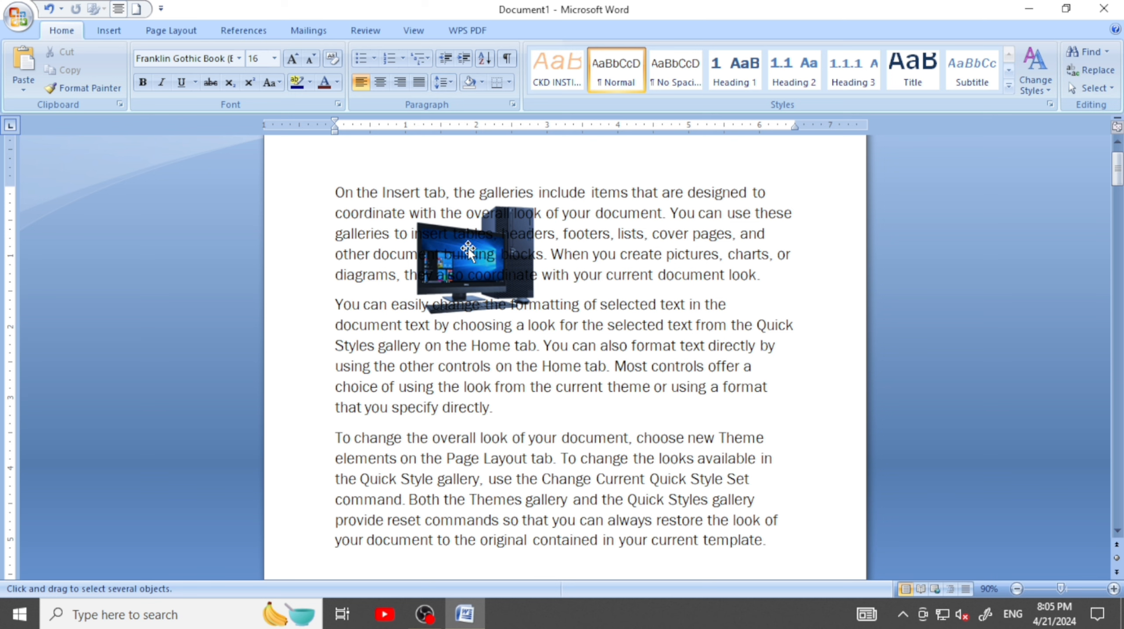
{"action": "left_click", "coordinate": [484, 261]}
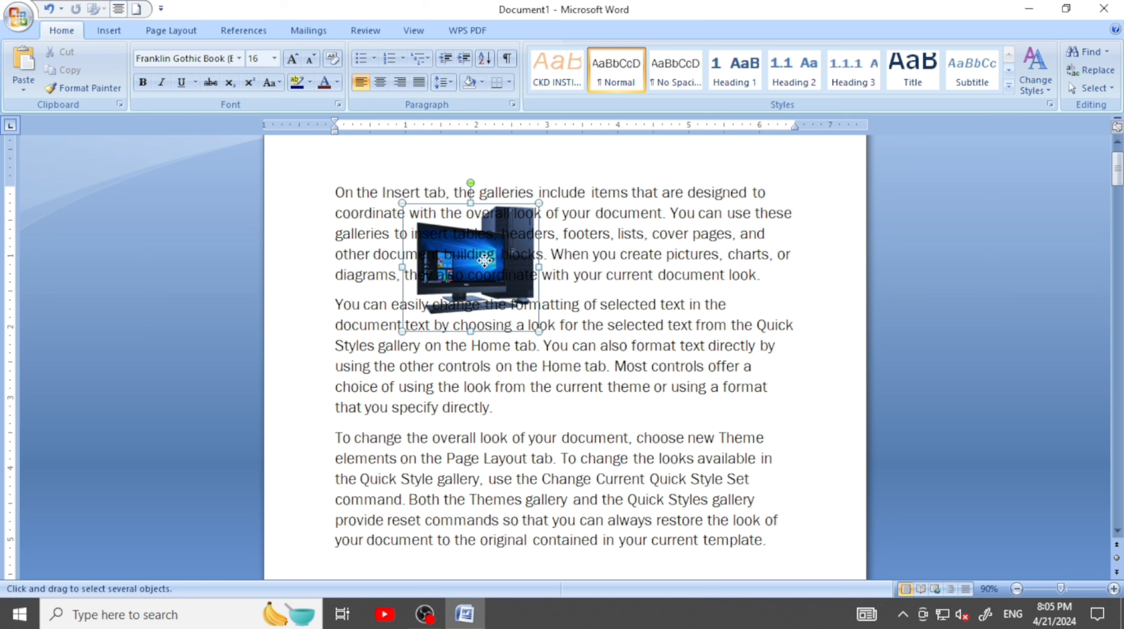
Move the picture down to the blank area just below the last paragraph
{"action": "left_click_drag", "start_coordinate": [484, 261], "coordinate": [477, 468]}
{"action": "scroll", "coordinate": [523, 471], "scroll_direction": "down", "scroll_amount": 2}
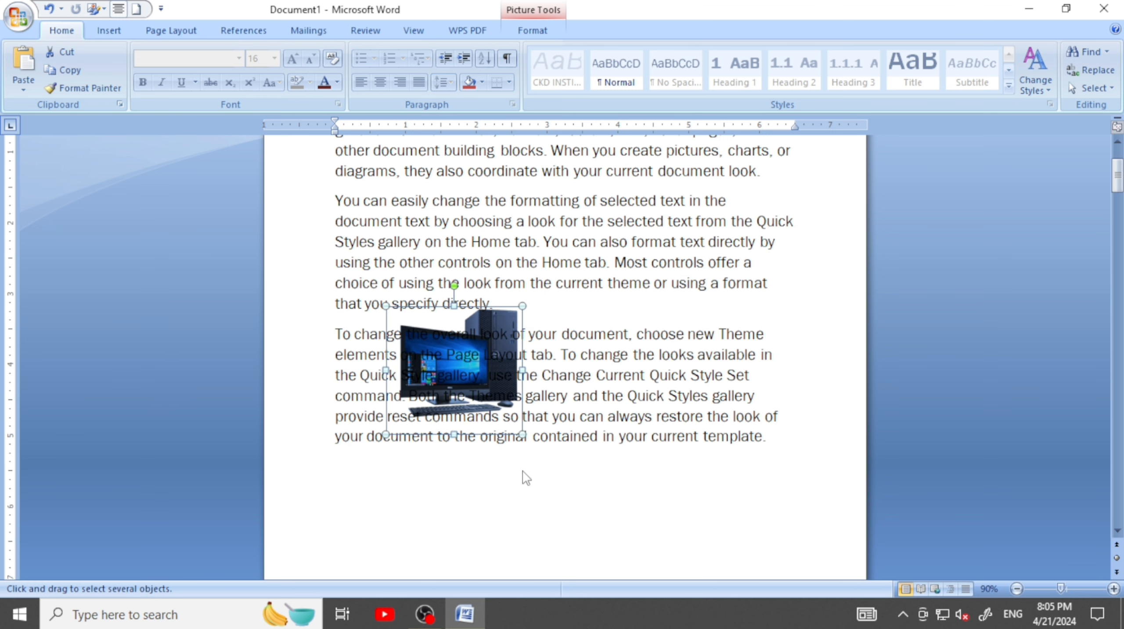
{"action": "left_click_drag", "start_coordinate": [490, 375], "coordinate": [399, 480]}
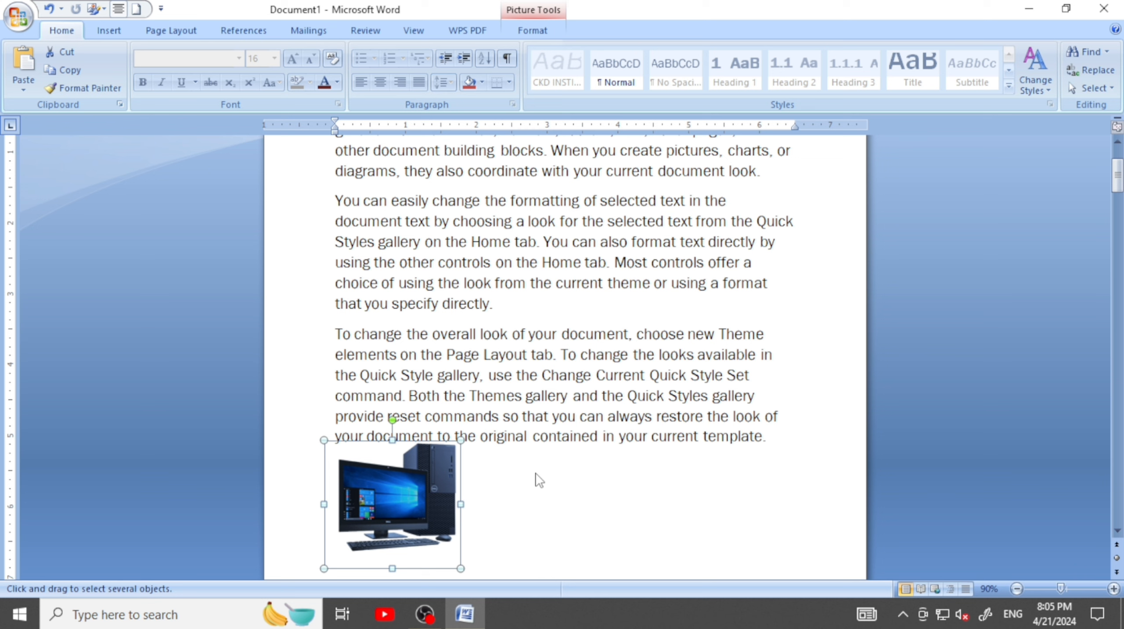
{"action": "left_click", "coordinate": [1105, 89]}
{"action": "left_click", "coordinate": [533, 449]}
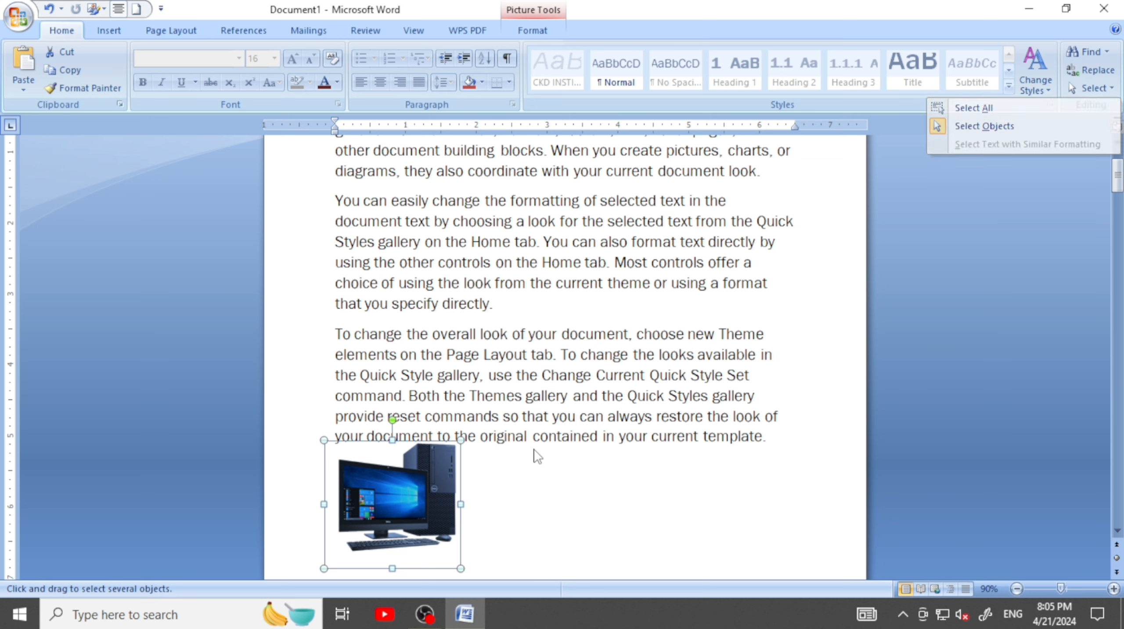
Draw a rectangle about 1.54" wide and 1.09" high in the blank area beside the computer picture and apply the solid green shape style
{"action": "double_click", "coordinate": [598, 423]}
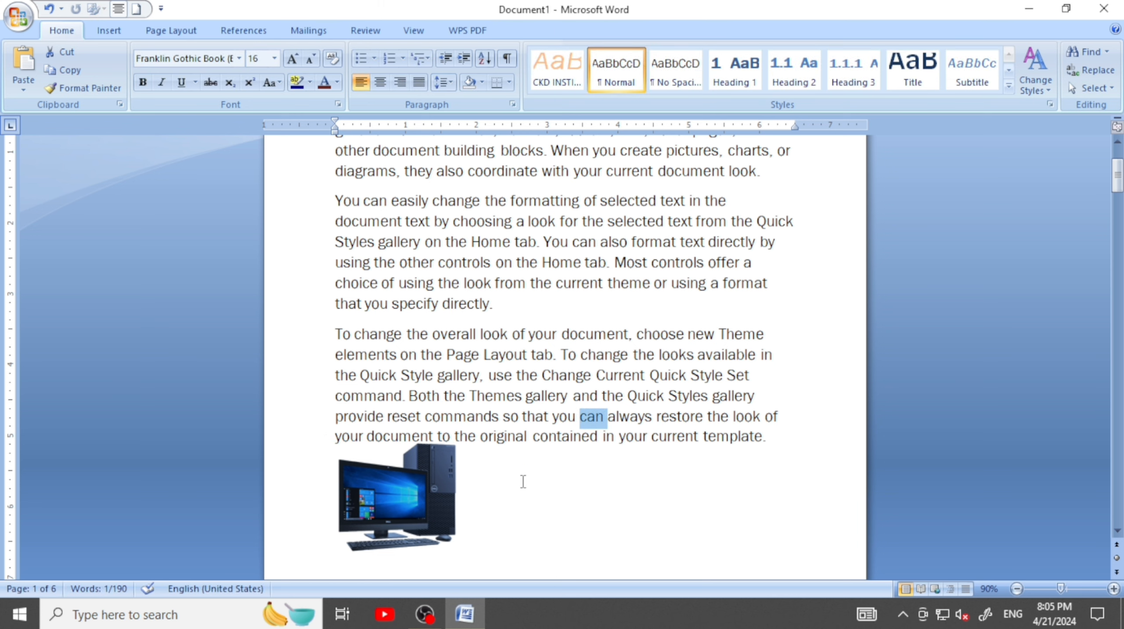
{"action": "left_click", "coordinate": [109, 30]}
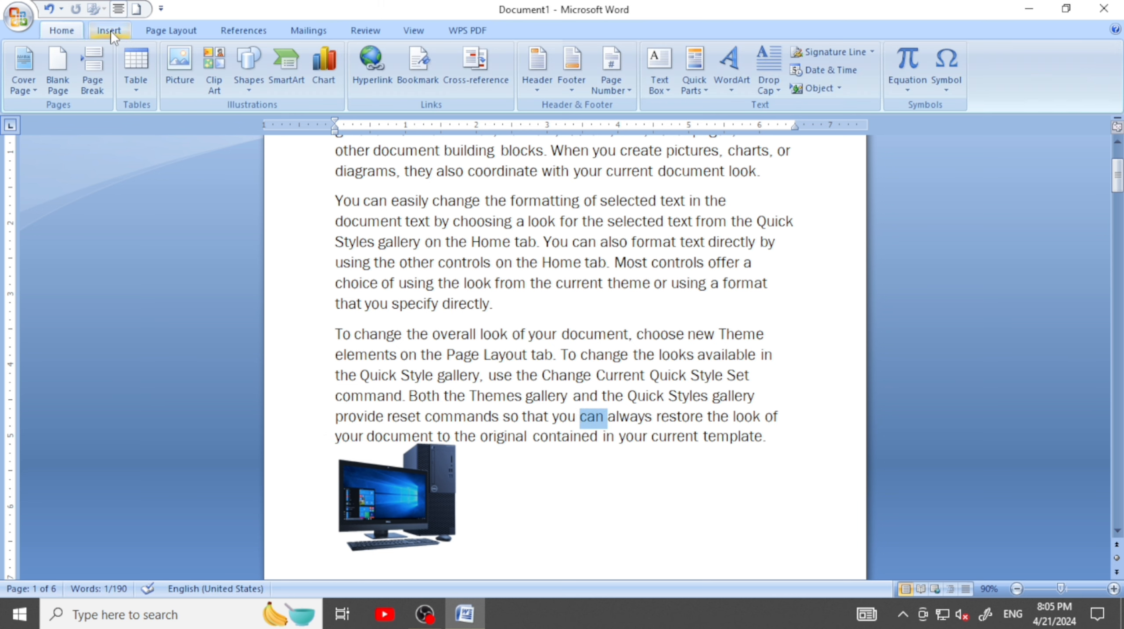
{"action": "left_click", "coordinate": [256, 78]}
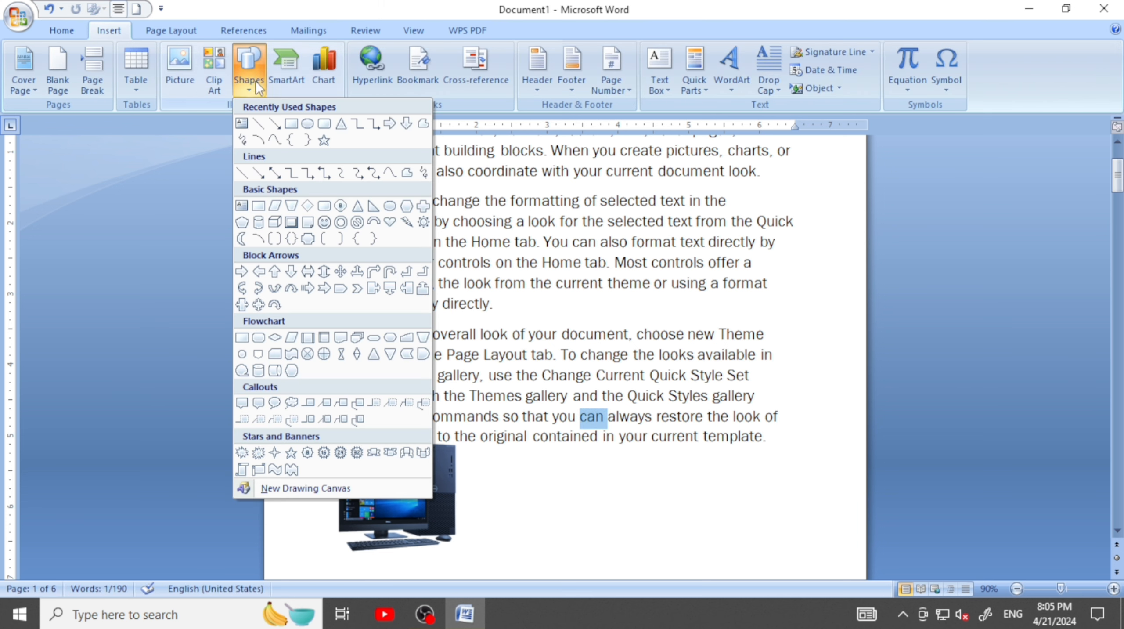
{"action": "left_click", "coordinate": [291, 123]}
{"action": "left_click_drag", "start_coordinate": [530, 446], "coordinate": [639, 524]}
{"action": "left_click", "coordinate": [363, 72]}
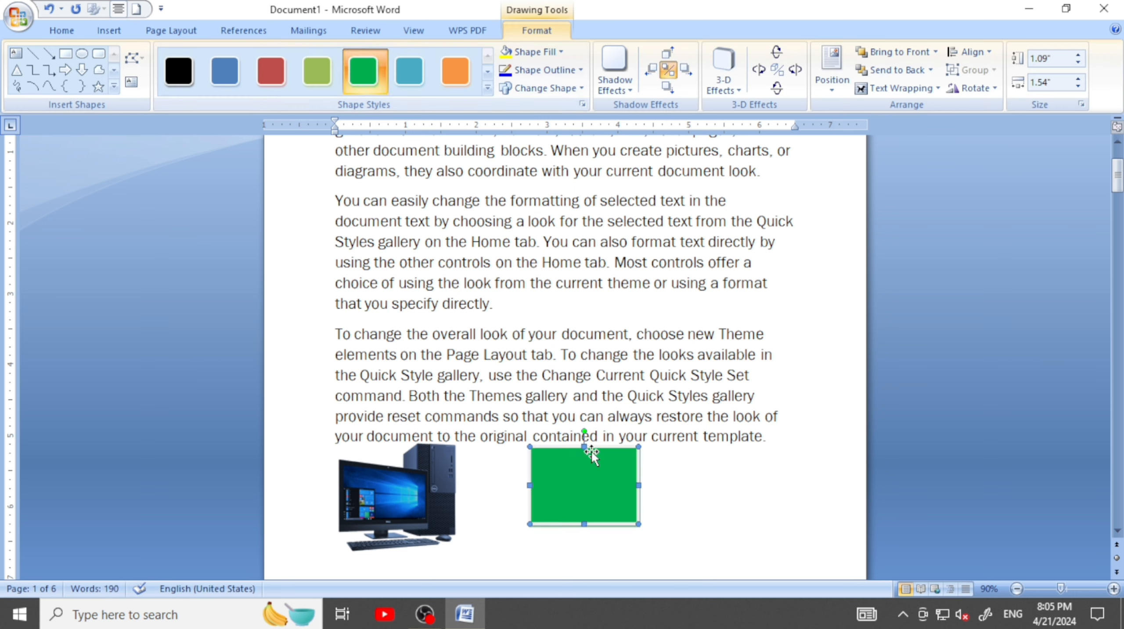
Move the green rectangle up so that it covers the middle of the second paragraph
{"action": "left_click_drag", "start_coordinate": [583, 455], "coordinate": [576, 324]}
{"action": "left_click", "coordinate": [634, 376]}
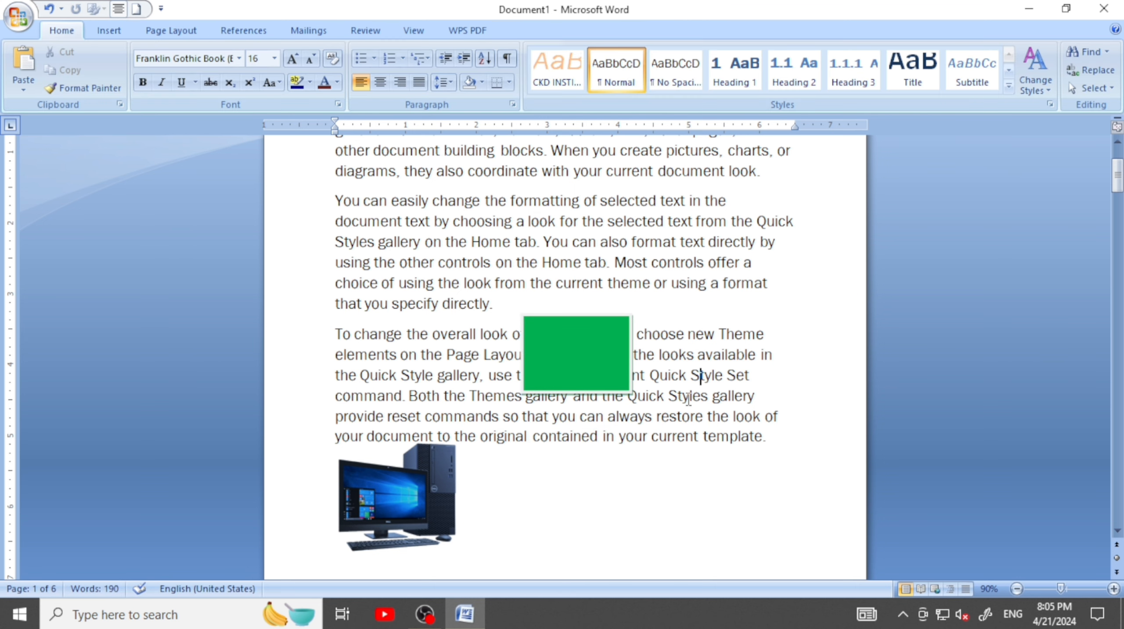
{"action": "left_click", "coordinate": [593, 324]}
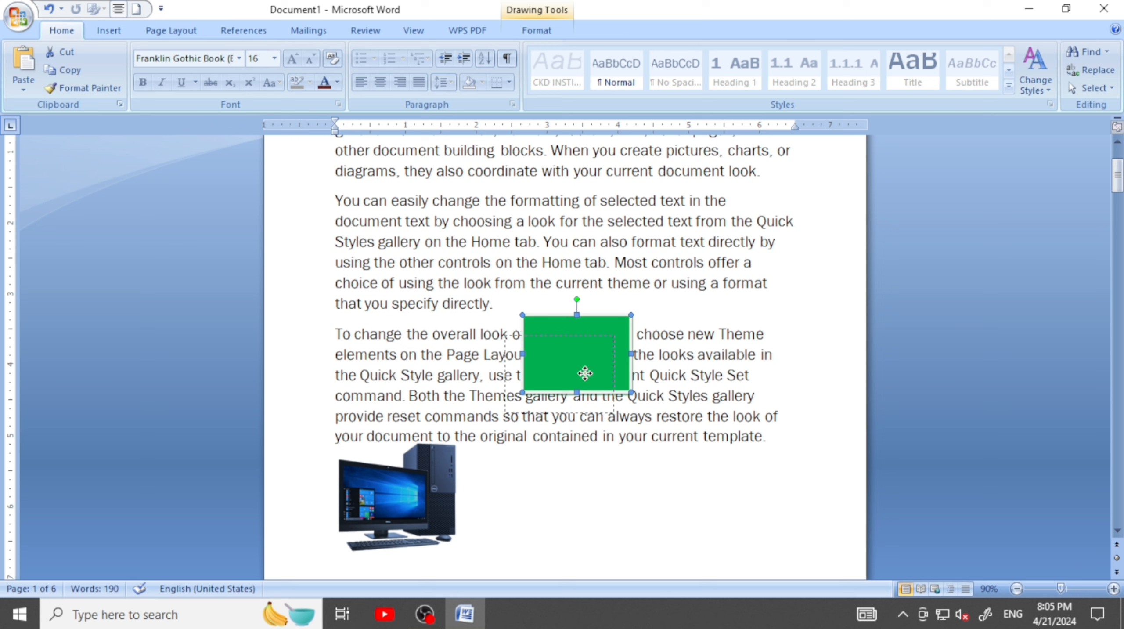
{"action": "mouse_move", "coordinate": [585, 372]}
{"action": "left_mouse_down"}
{"action": "mouse_move", "coordinate": [568, 399]}
{"action": "mouse_move", "coordinate": [565, 250]}
{"action": "left_mouse_up"}
Change the green rectangle's text wrapping to Behind Text and deselect the rectangle
{"action": "left_click", "coordinate": [543, 32]}
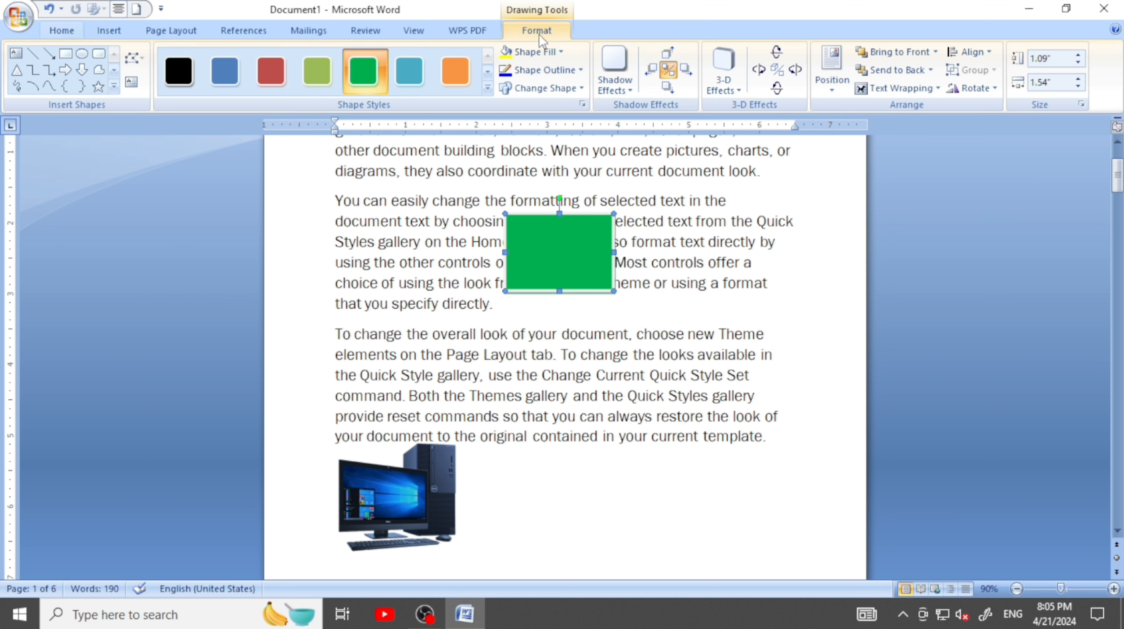
{"action": "left_click", "coordinate": [917, 90]}
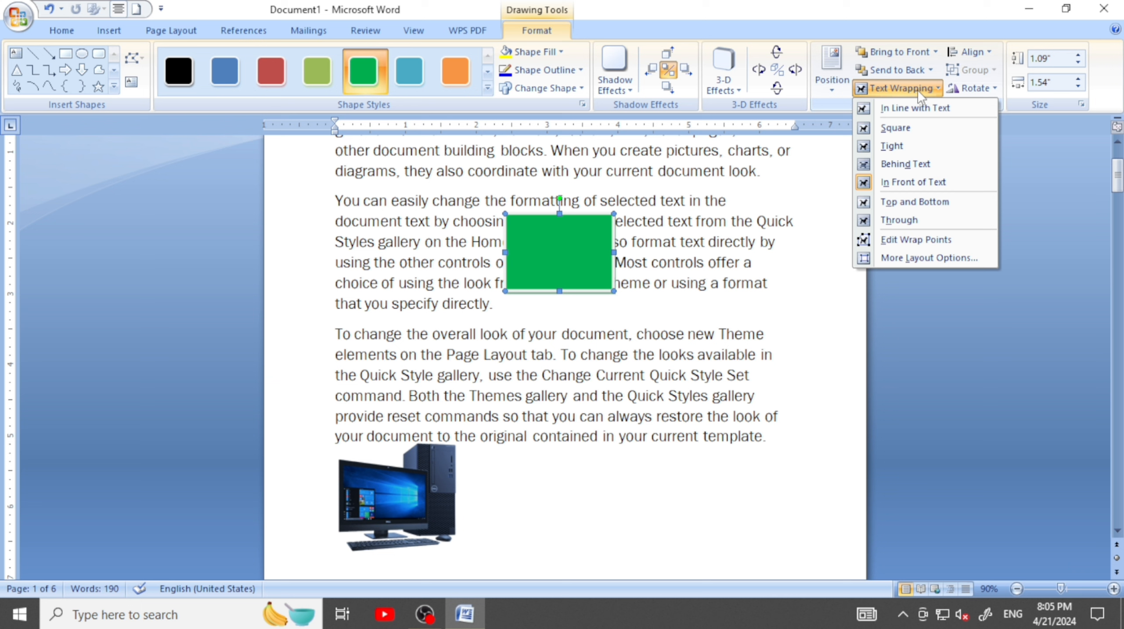
{"action": "left_click", "coordinate": [925, 166]}
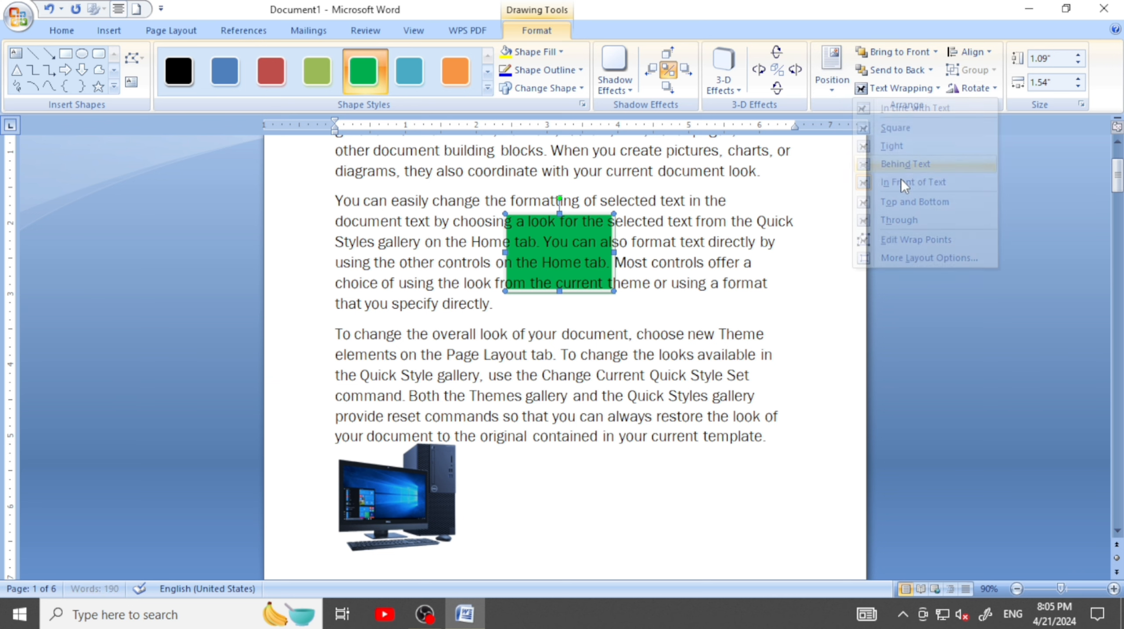
{"action": "left_click", "coordinate": [649, 287]}
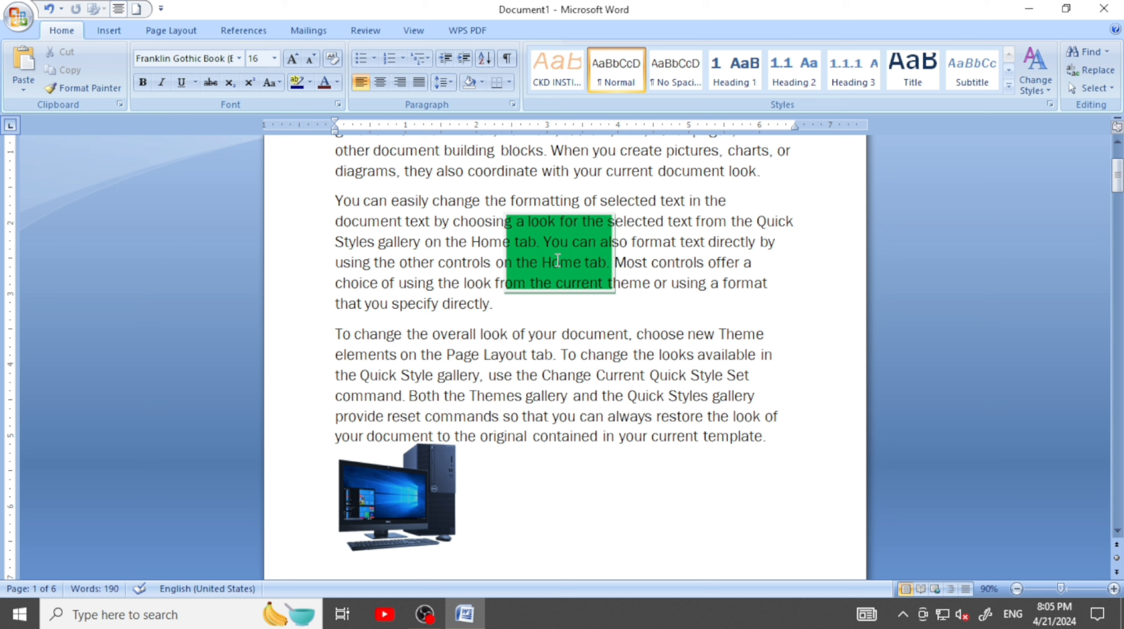
Try to select the green rectangle behind the text by highlighting the second paragraph's lines over it
{"action": "left_click_drag", "start_coordinate": [454, 204], "coordinate": [602, 310]}
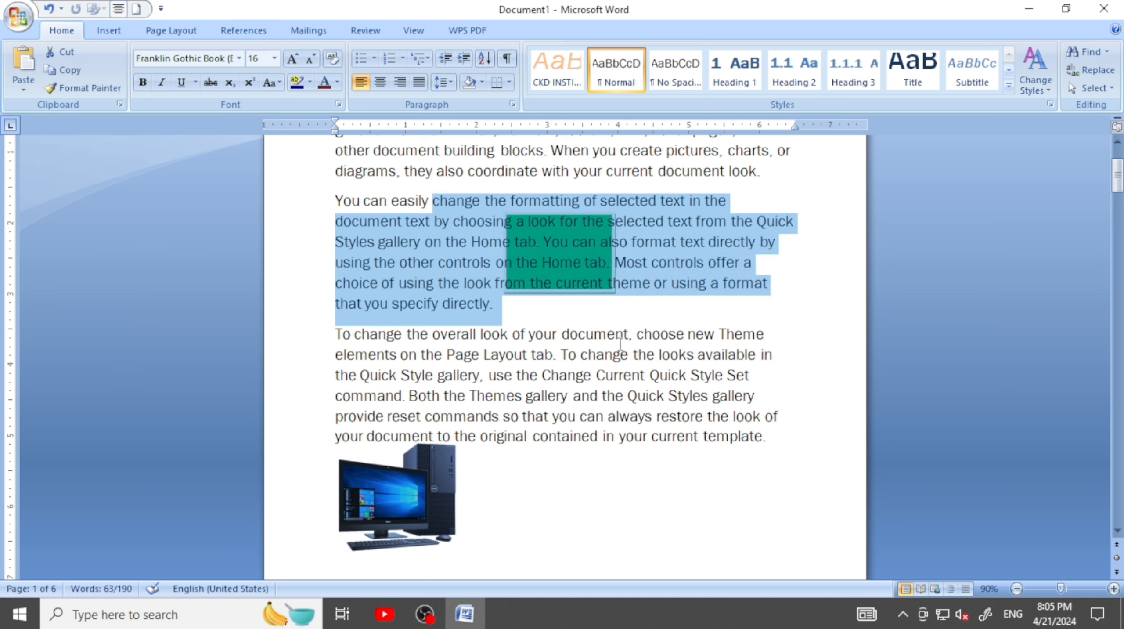
{"action": "left_click", "coordinate": [625, 335]}
{"action": "left_click_drag", "start_coordinate": [495, 206], "coordinate": [589, 279]}
{"action": "left_click", "coordinate": [589, 304]}
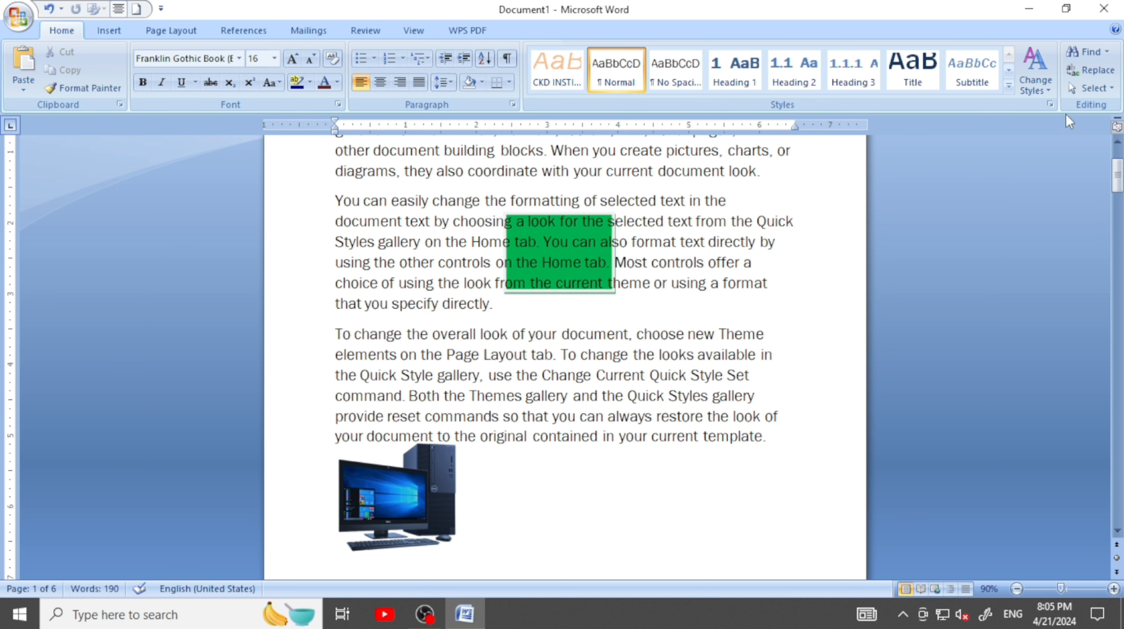
Use Select Objects to pick the green rectangle behind the text and move it to the blank area beside the computer picture
{"action": "left_click", "coordinate": [1091, 88]}
{"action": "left_click", "coordinate": [1022, 127]}
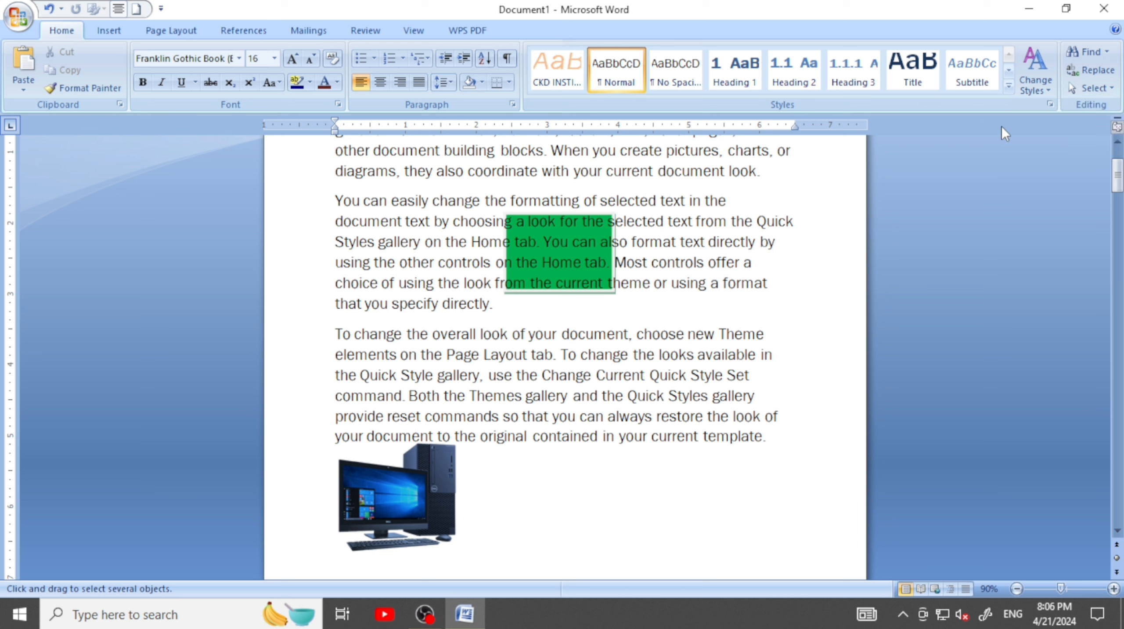
{"action": "left_click", "coordinate": [1110, 90]}
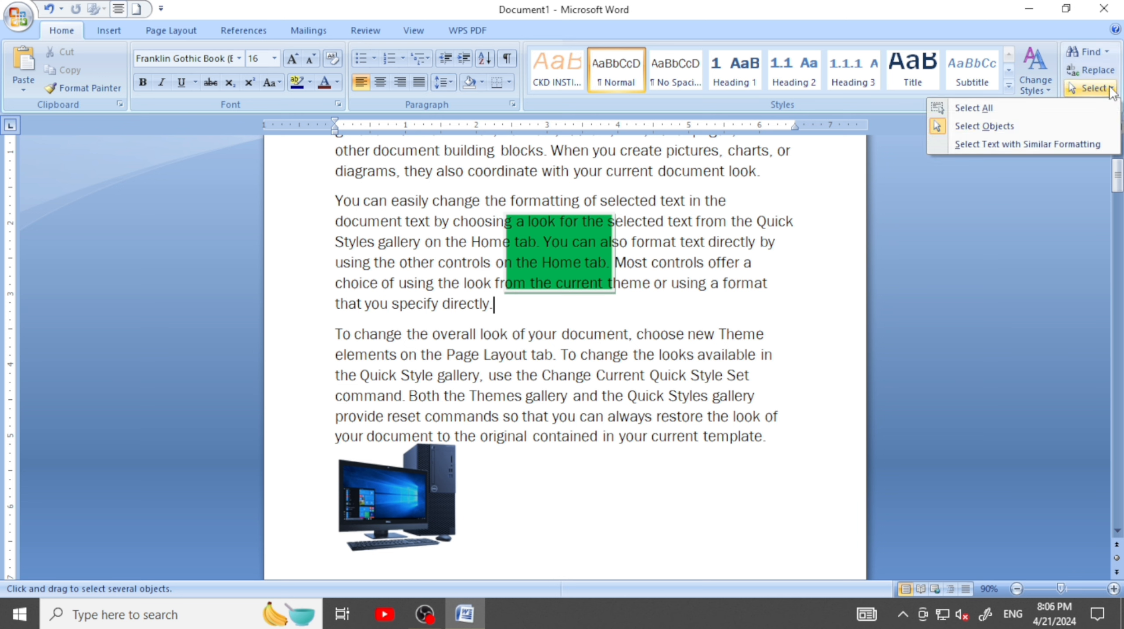
{"action": "left_click", "coordinate": [983, 127]}
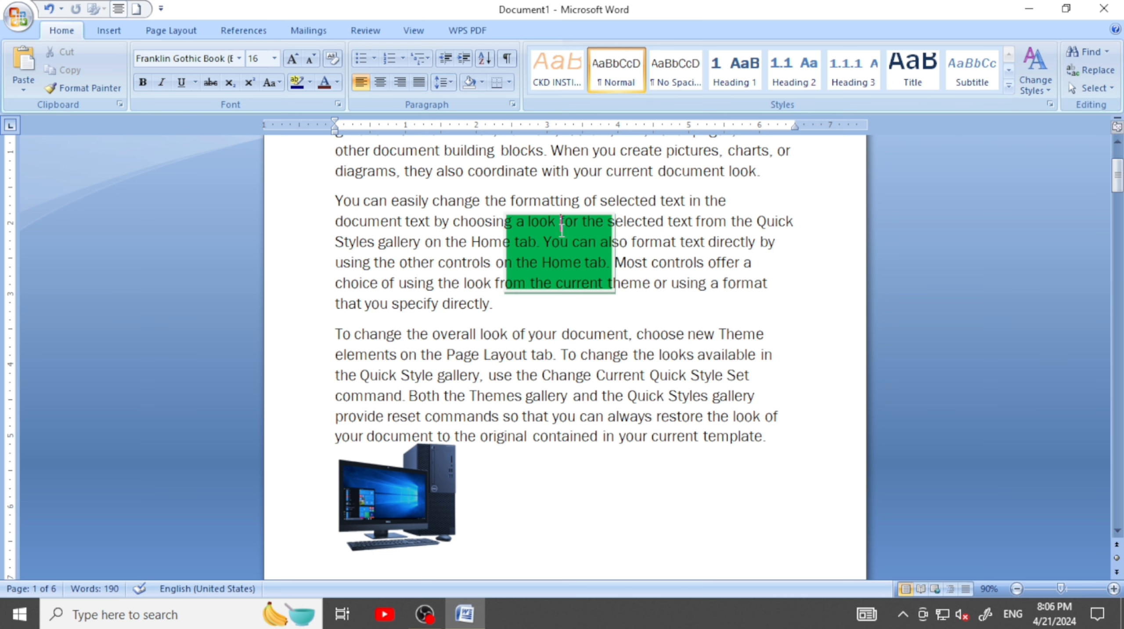
{"action": "left_click", "coordinate": [1094, 89]}
{"action": "left_click", "coordinate": [1012, 125]}
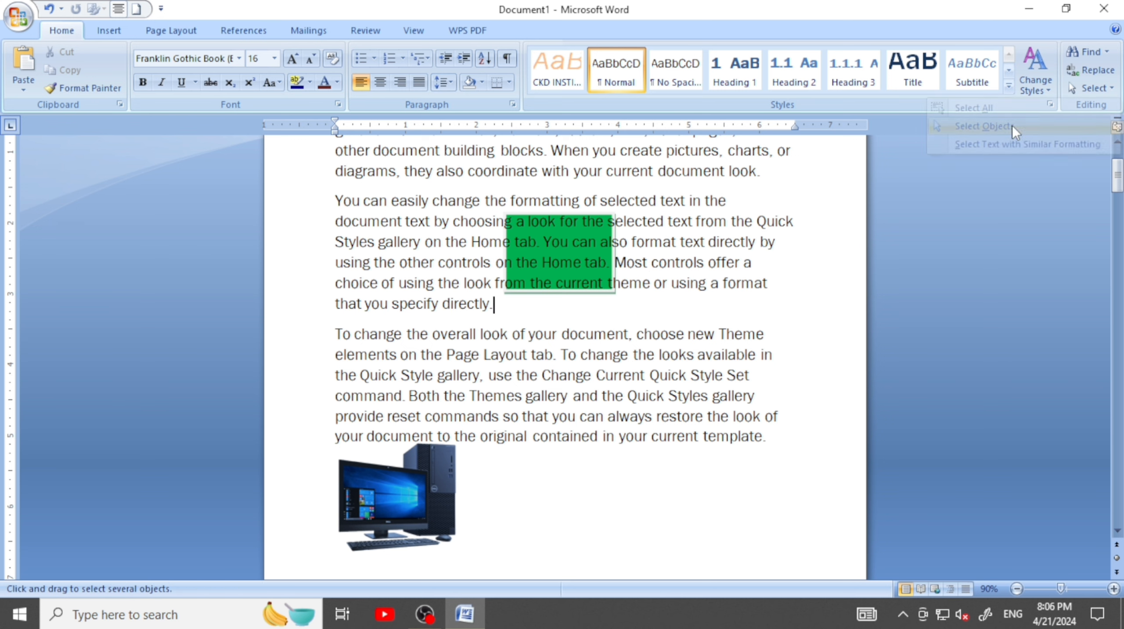
{"action": "left_click", "coordinate": [566, 236]}
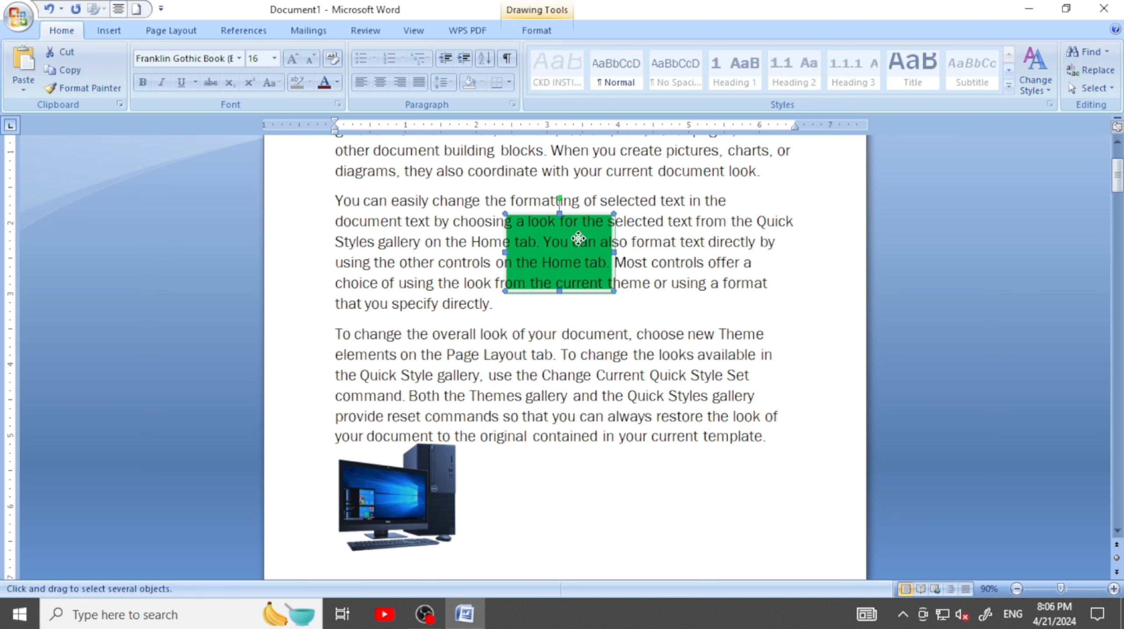
{"action": "left_click_drag", "start_coordinate": [578, 238], "coordinate": [585, 500]}
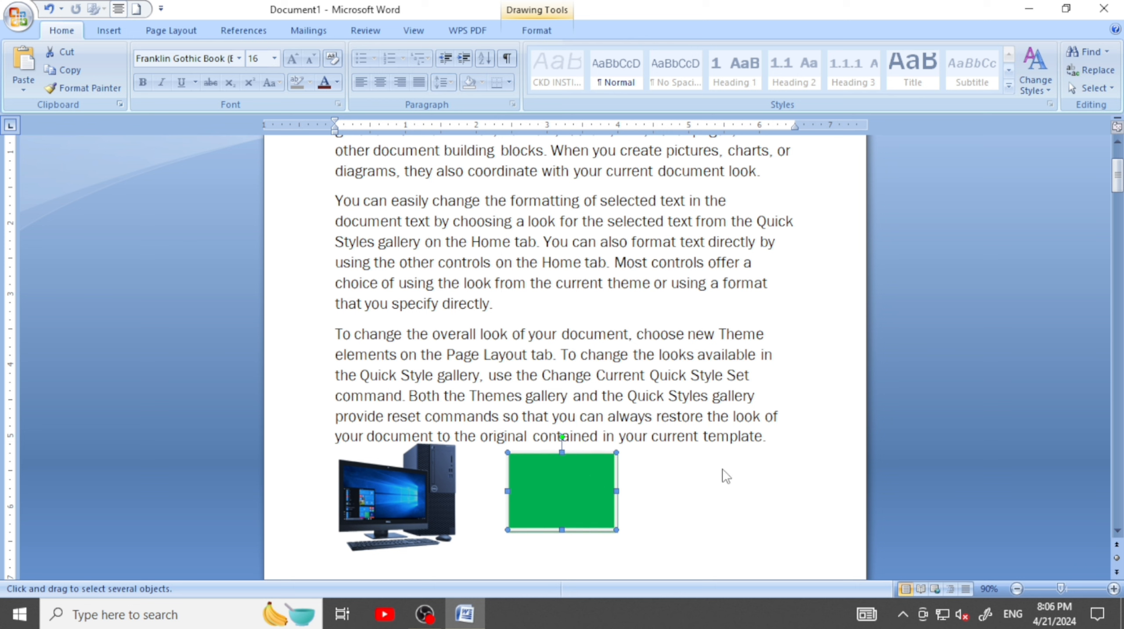
{"action": "left_click", "coordinate": [704, 470]}
{"action": "scroll", "coordinate": [668, 357], "scroll_direction": "up", "scroll_amount": 2}
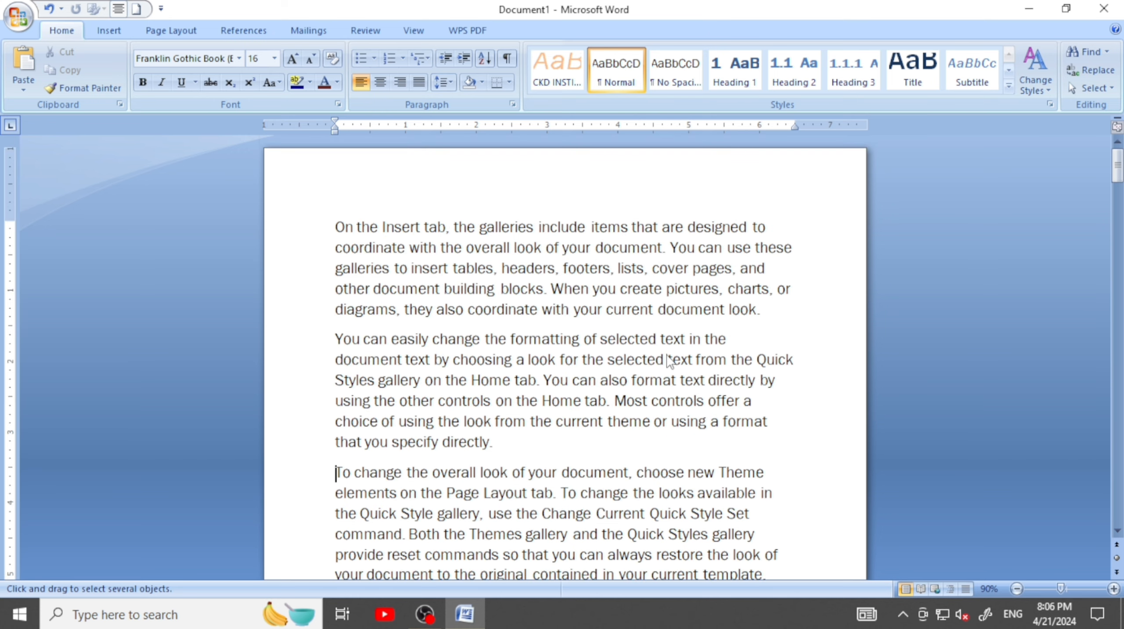
{"action": "scroll", "coordinate": [667, 359], "scroll_direction": "down", "scroll_amount": 3}
{"action": "left_click", "coordinate": [1091, 88]}
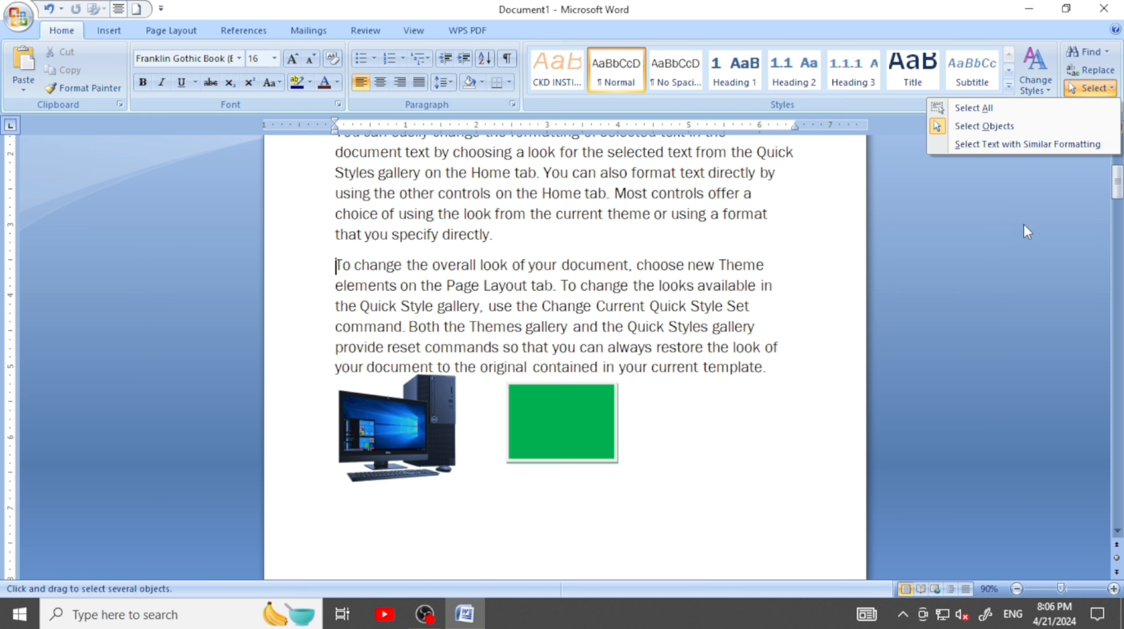
{"action": "scroll", "coordinate": [966, 208], "scroll_direction": "up", "scroll_amount": 1}
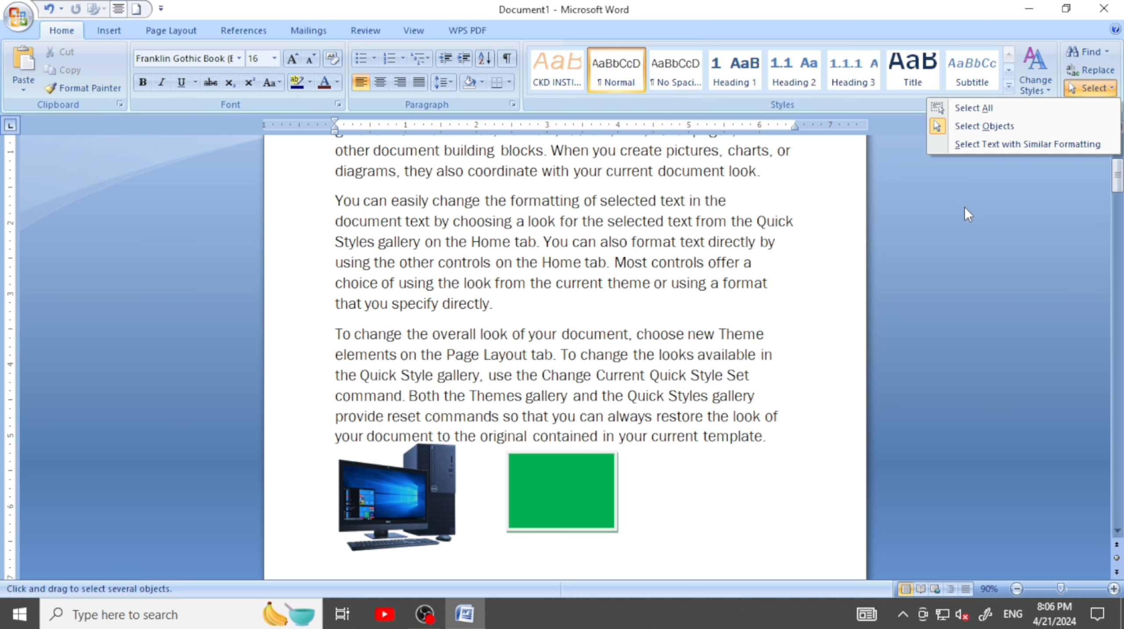
{"action": "scroll", "coordinate": [965, 205], "scroll_direction": "up", "scroll_amount": 3}
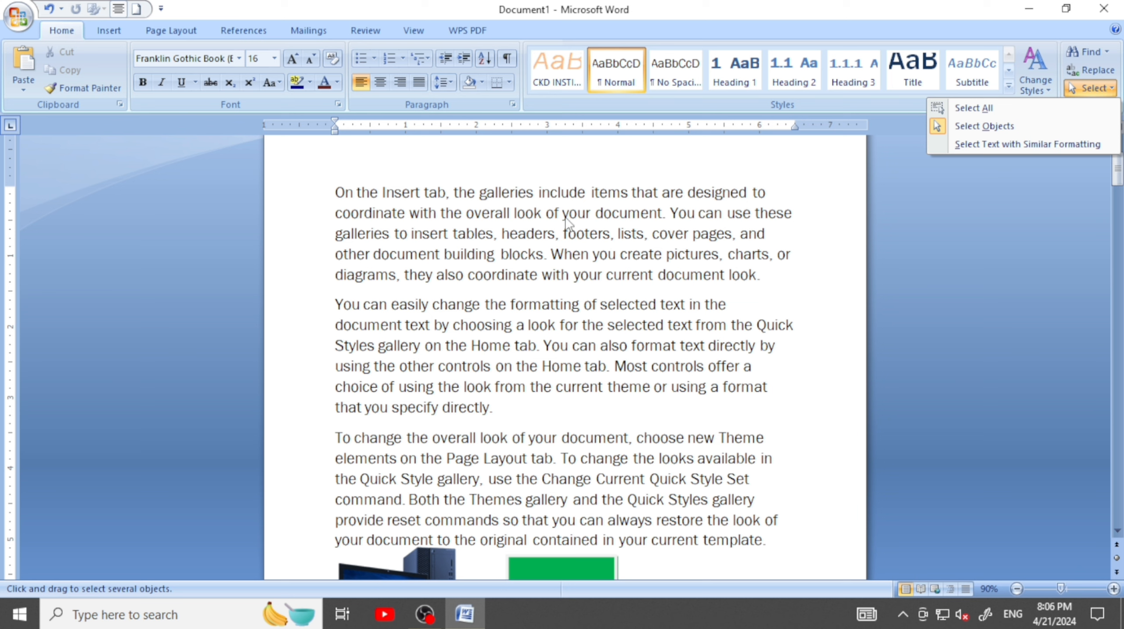
{"action": "left_click", "coordinate": [540, 197]}
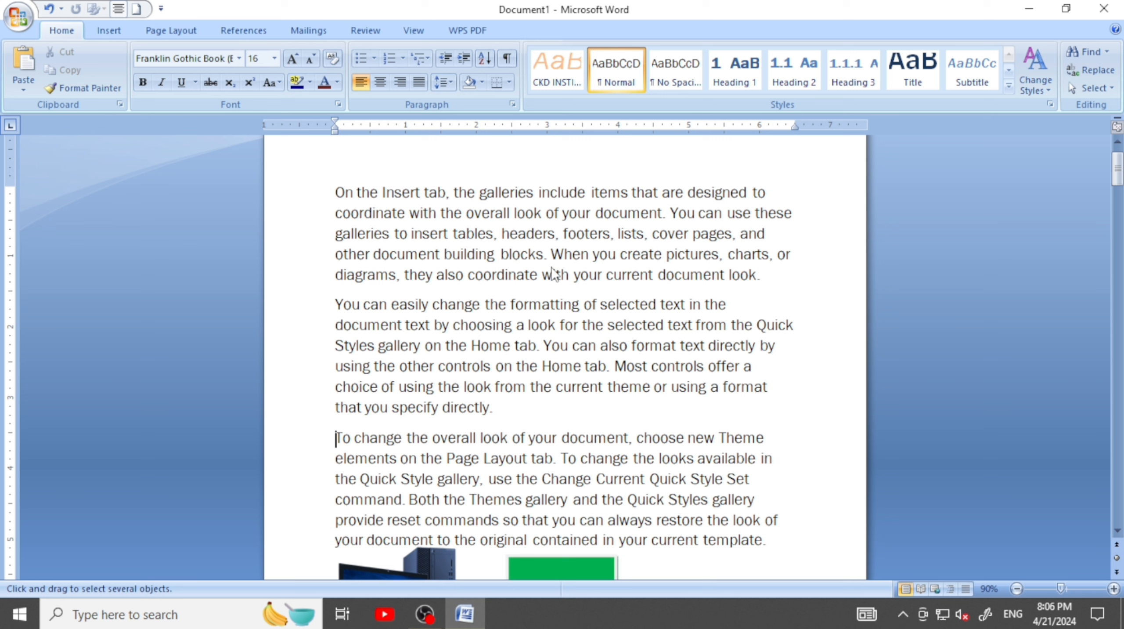
Replace all occurrences of "look" with "TOOK" in the stored 24 pt bold, italic, underlined light green format and close the dialog
{"action": "key", "text": "ctrl+f"}
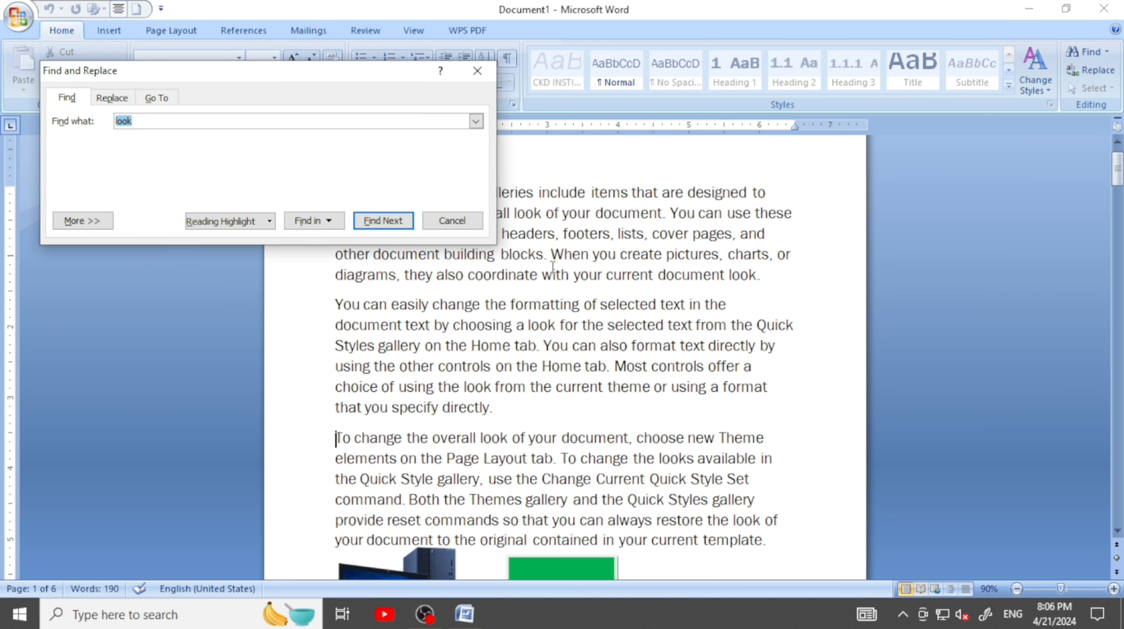
{"action": "left_click", "coordinate": [111, 98]}
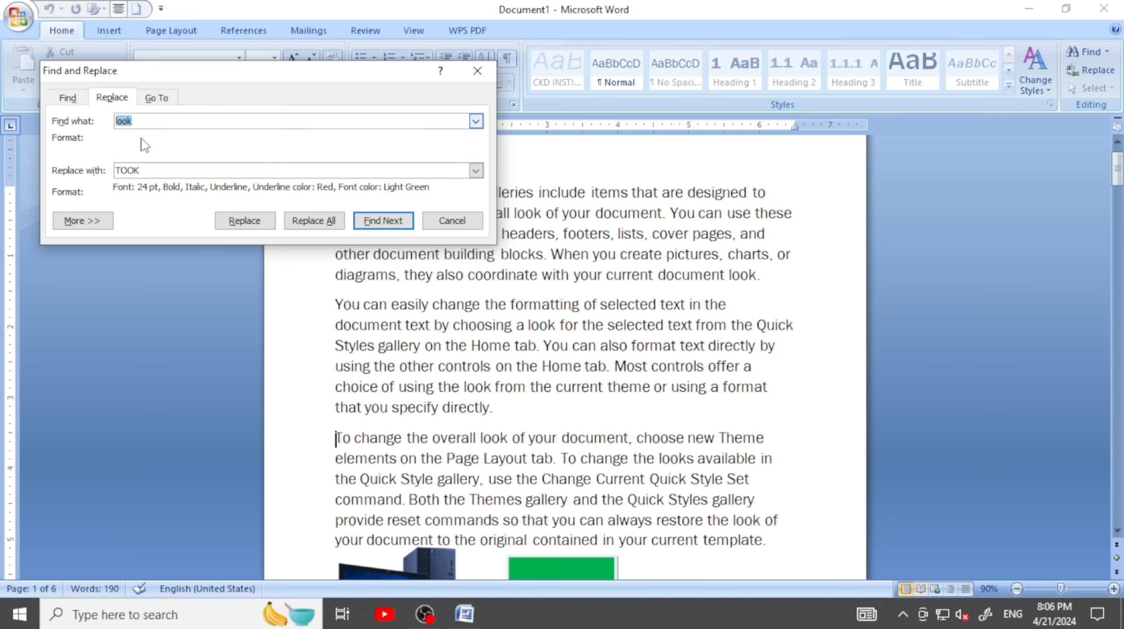
{"action": "left_click", "coordinate": [308, 220]}
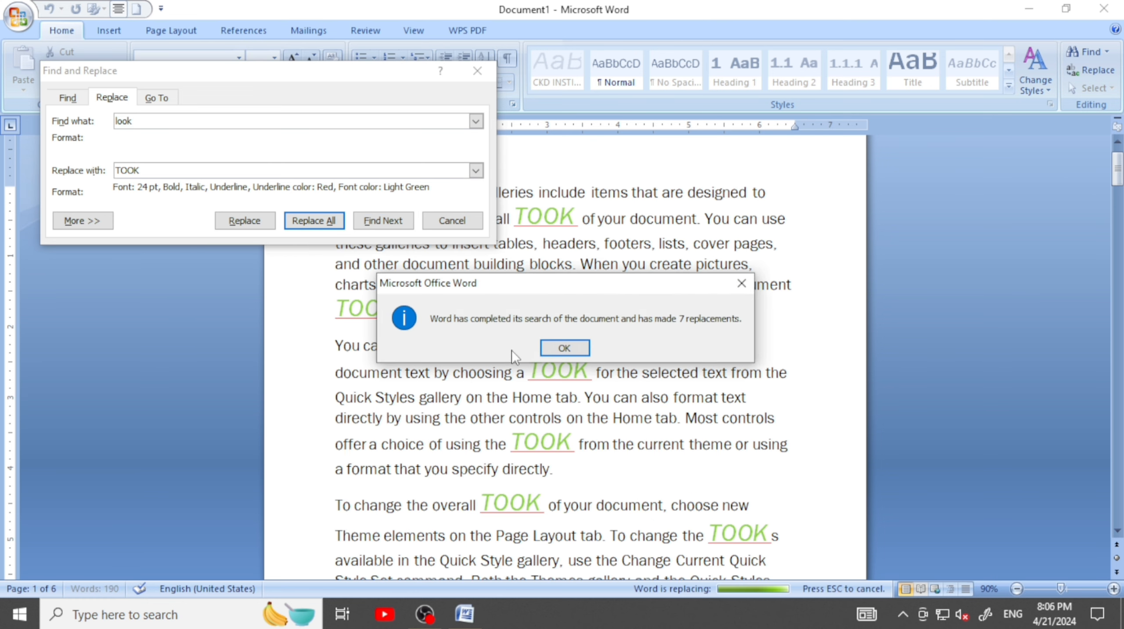
{"action": "left_click", "coordinate": [550, 349]}
{"action": "left_click", "coordinate": [478, 70]}
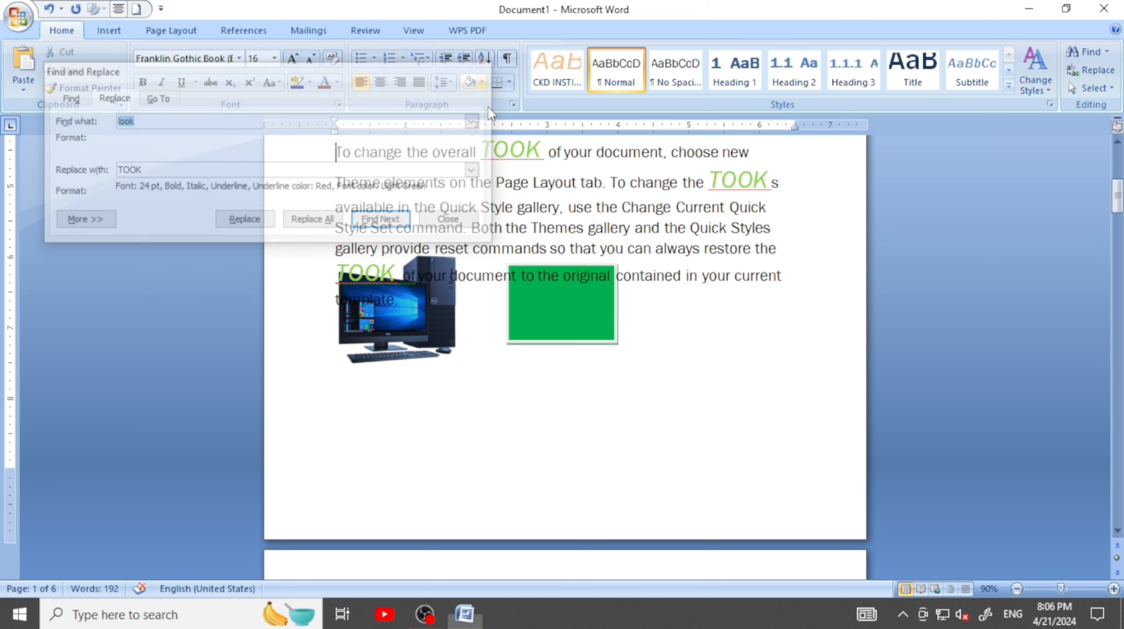
Select the first formatted word "TOOK" in the opening paragraph
{"action": "scroll", "coordinate": [567, 246], "scroll_direction": "up", "scroll_amount": 3}
{"action": "scroll", "coordinate": [567, 246], "scroll_direction": "up", "scroll_amount": 3}
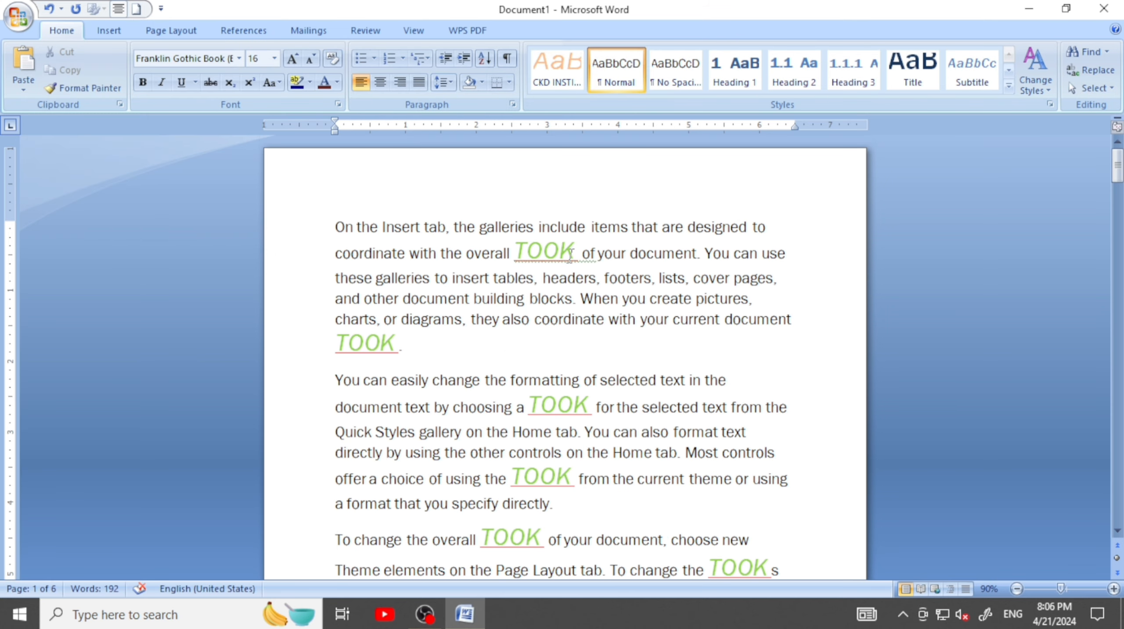
{"action": "left_click", "coordinate": [561, 253]}
{"action": "left_click_drag", "start_coordinate": [573, 251], "coordinate": [514, 252]}
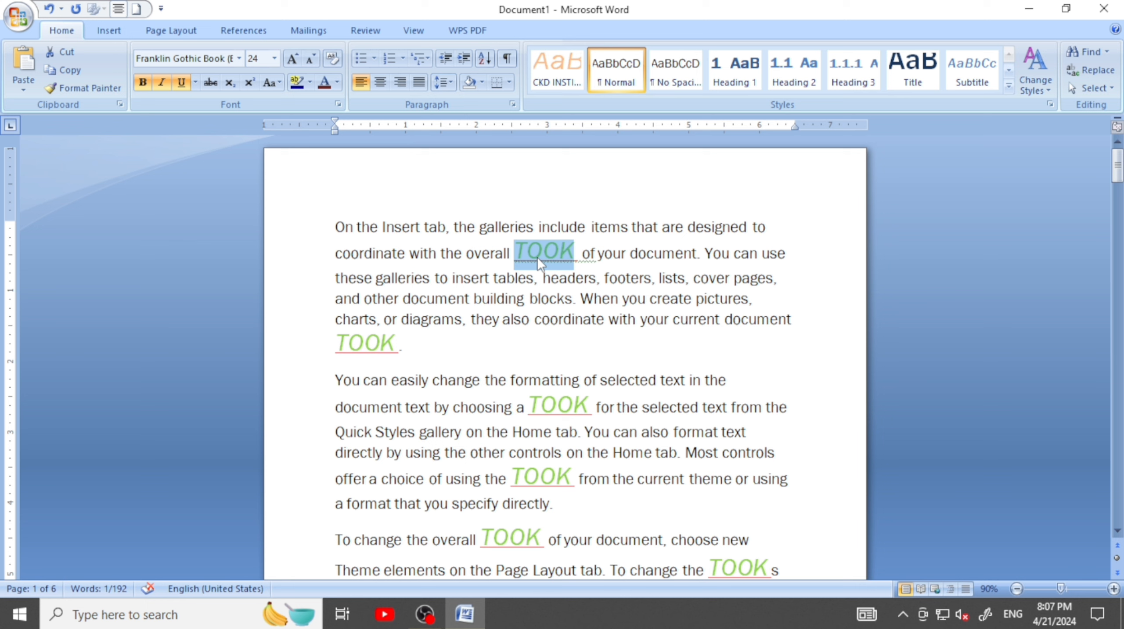
{"action": "left_click", "coordinate": [661, 281]}
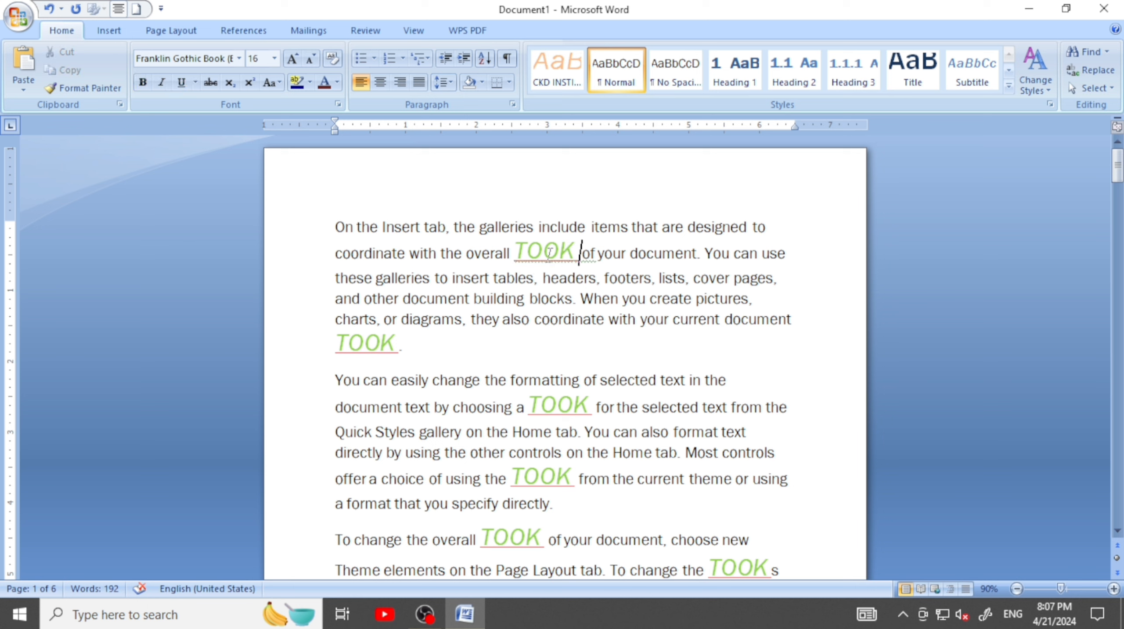
{"action": "double_click", "coordinate": [577, 253]}
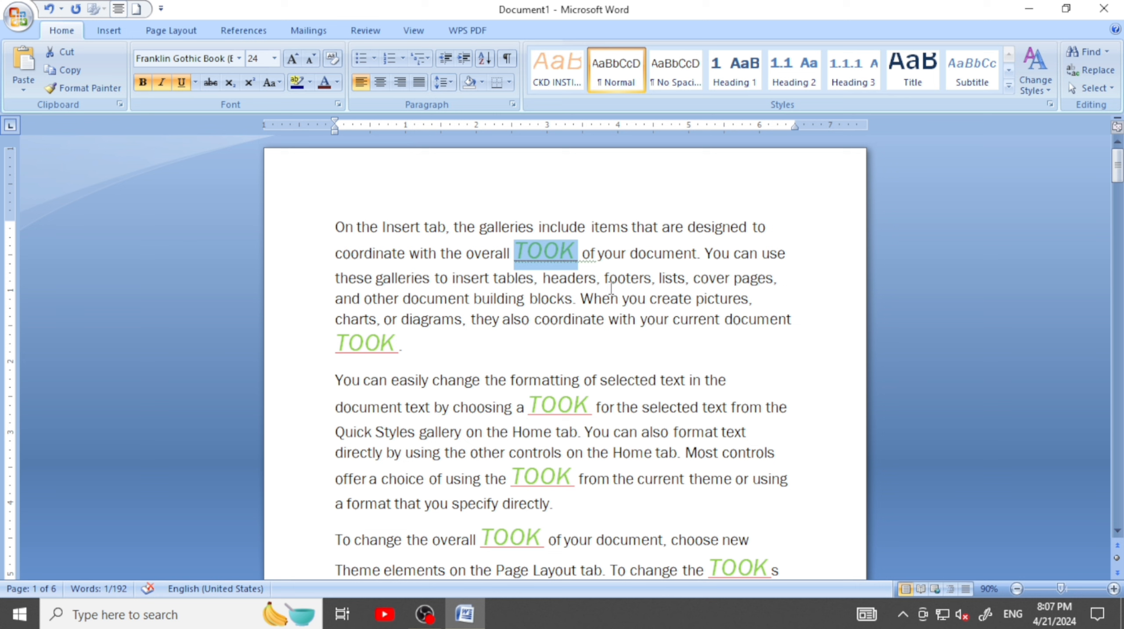
Select all text with formatting similar to the selected "TOOK" and check the highlighted words across the paragraphs
{"action": "left_click", "coordinate": [1096, 89]}
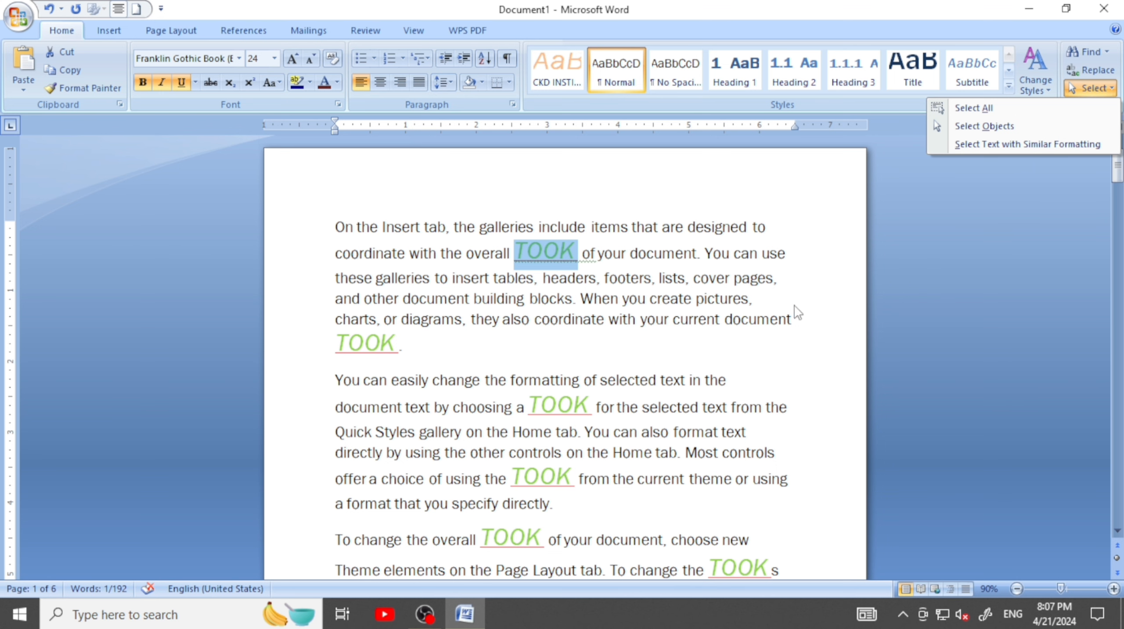
{"action": "left_click", "coordinate": [1000, 144]}
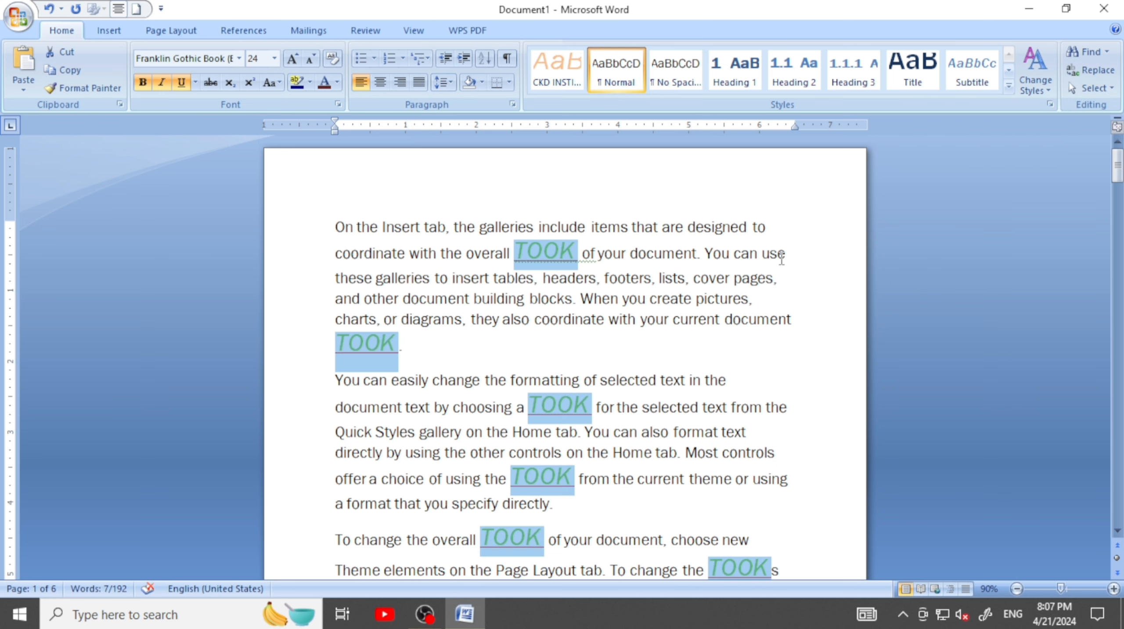
{"action": "scroll", "coordinate": [782, 260], "scroll_direction": "down", "scroll_amount": 2}
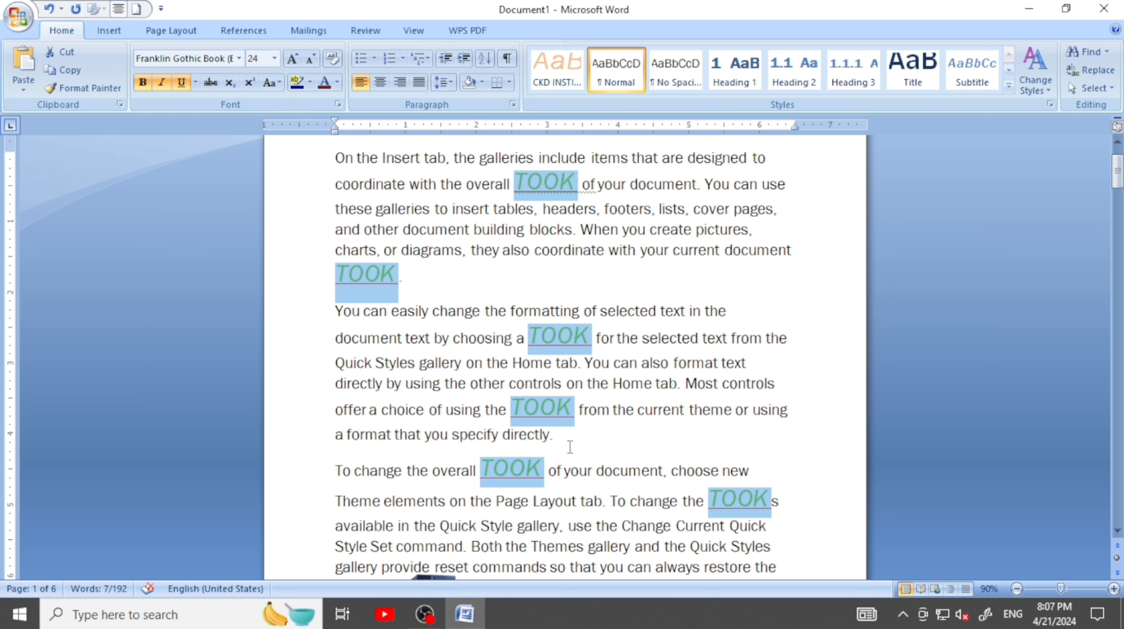
{"action": "scroll", "coordinate": [675, 379], "scroll_direction": "down", "scroll_amount": 3}
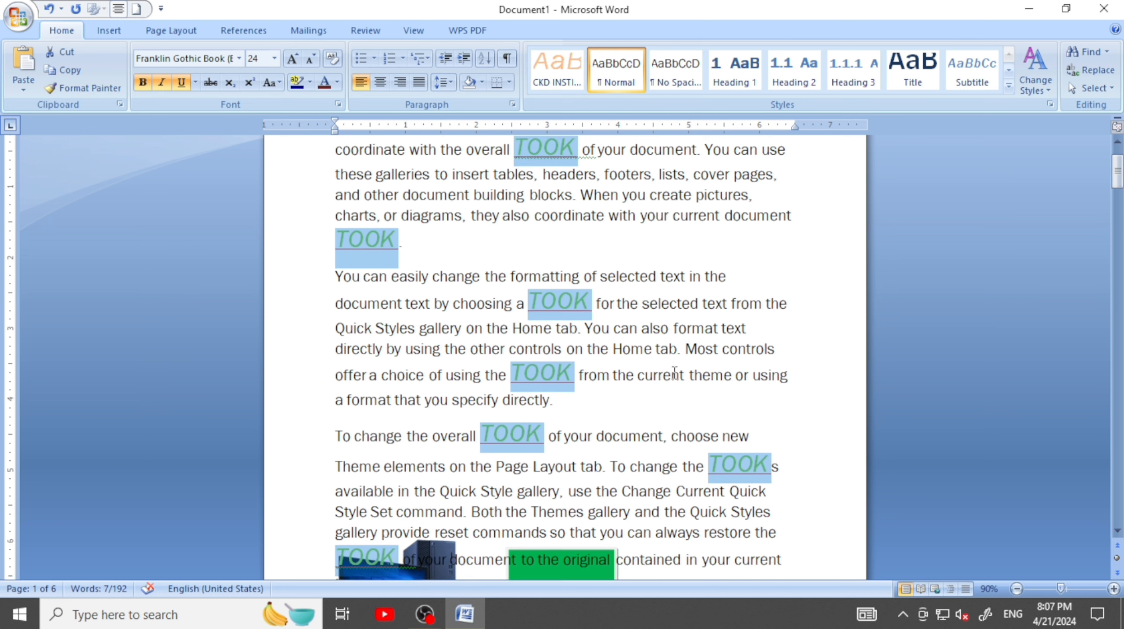
{"action": "scroll", "coordinate": [660, 372], "scroll_direction": "up", "scroll_amount": 5}
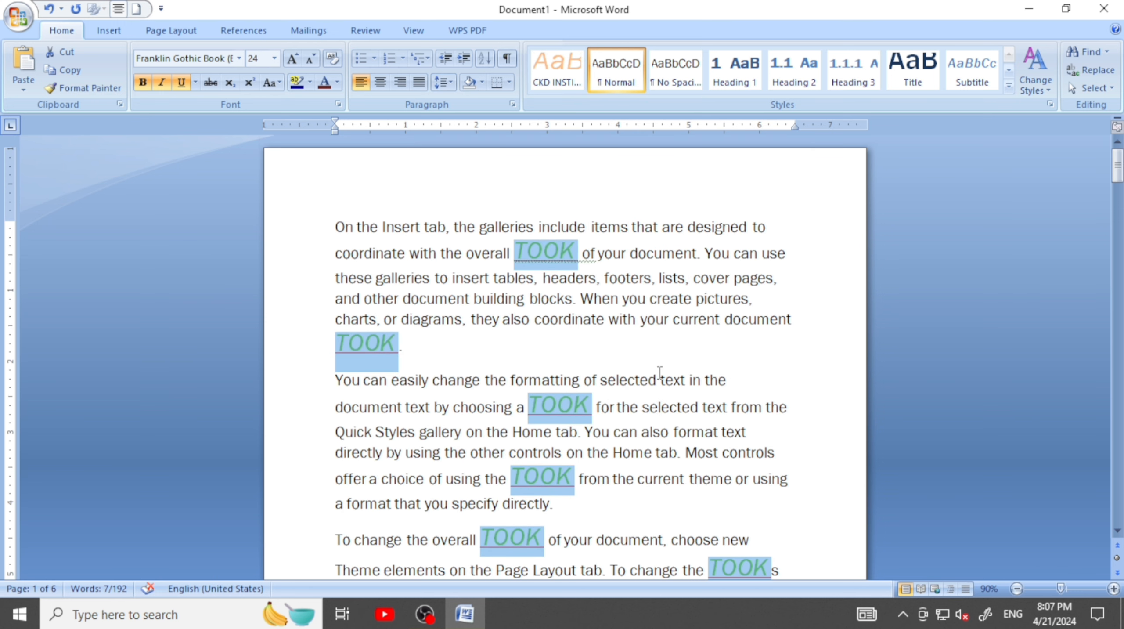
{"action": "left_click", "coordinate": [1096, 88]}
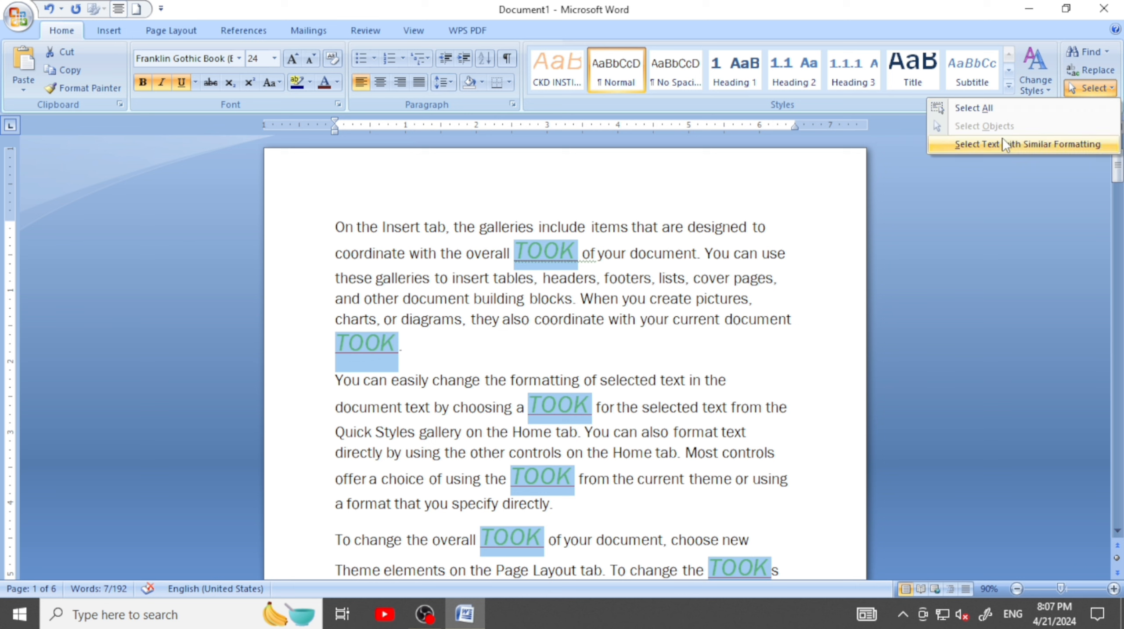
{"action": "left_click", "coordinate": [889, 189]}
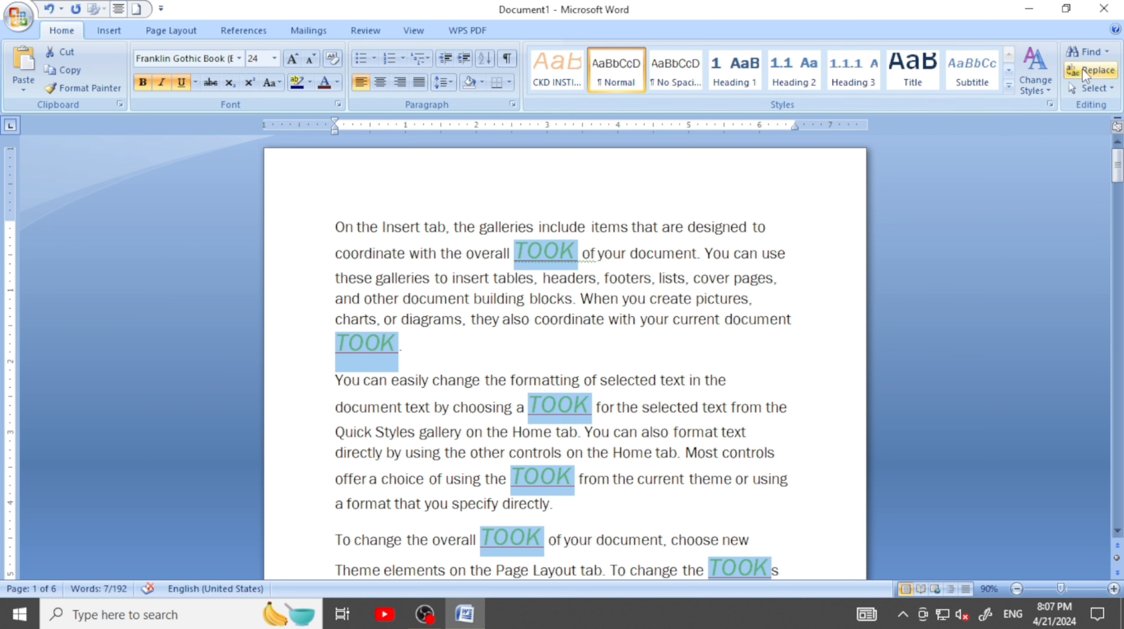